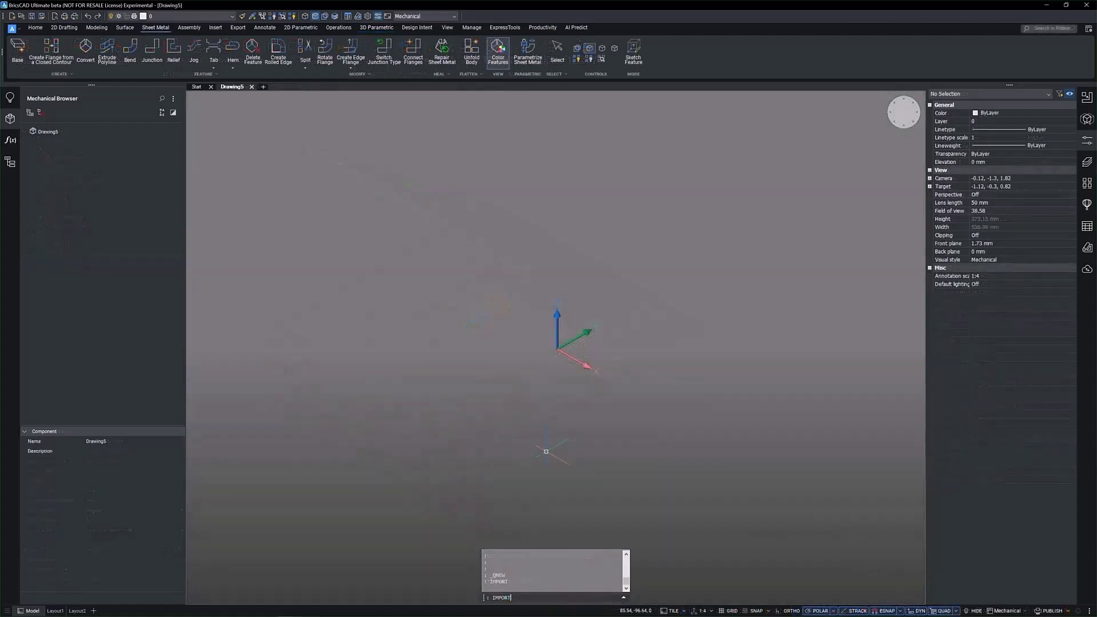
Import Body.SLDPRT from the Demo folder with the All files type, producing Body.dwg.
type("IMPORT")
key("Return")
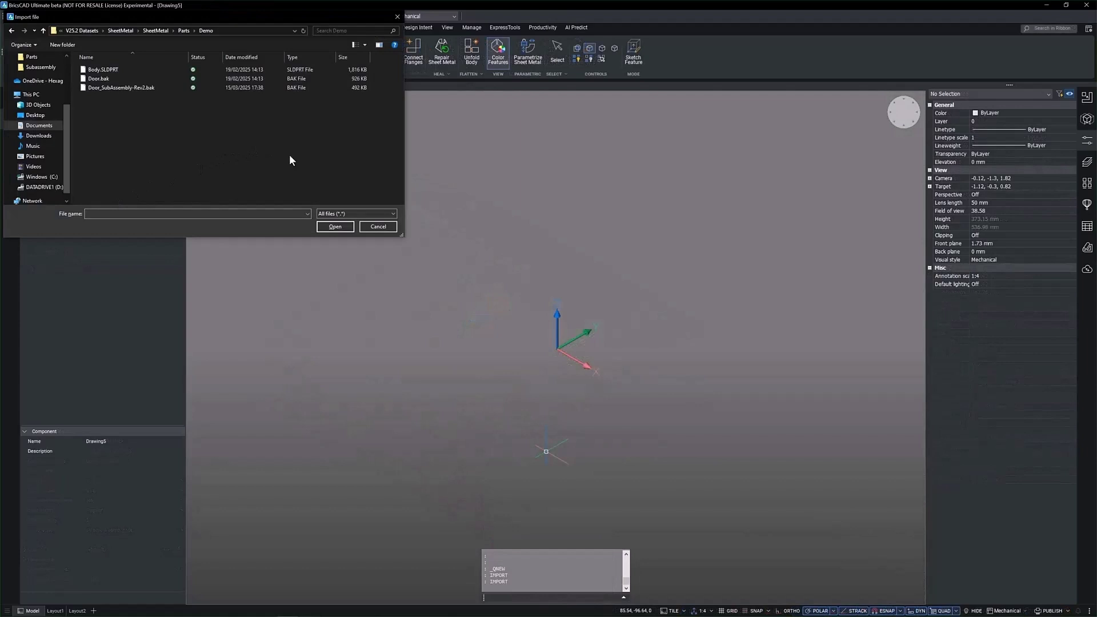
left_click(366, 214)
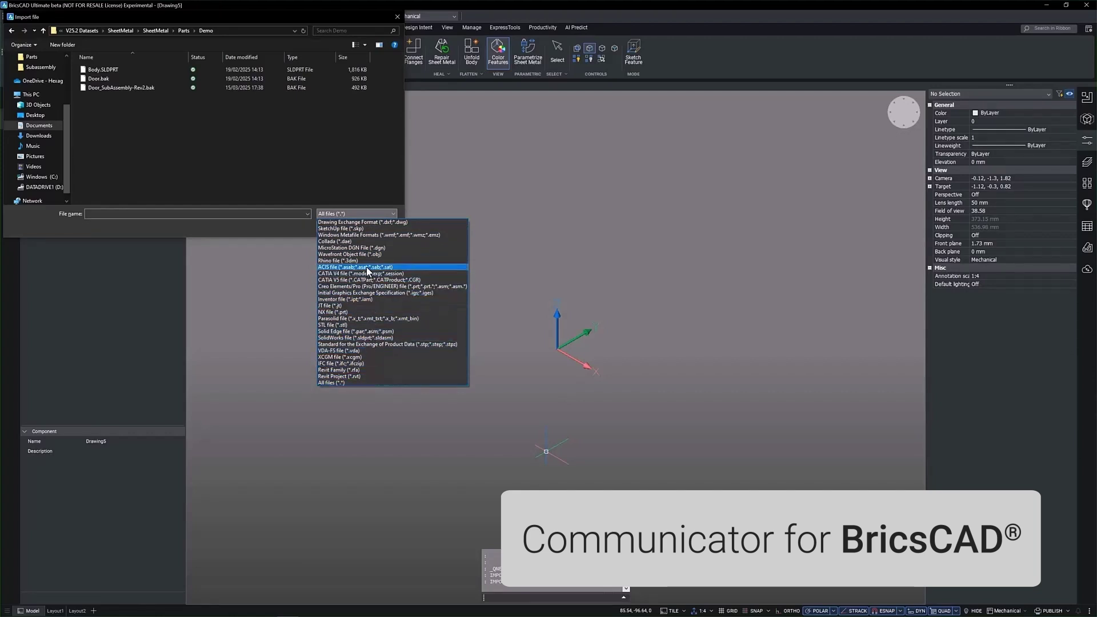
left_click(349, 163)
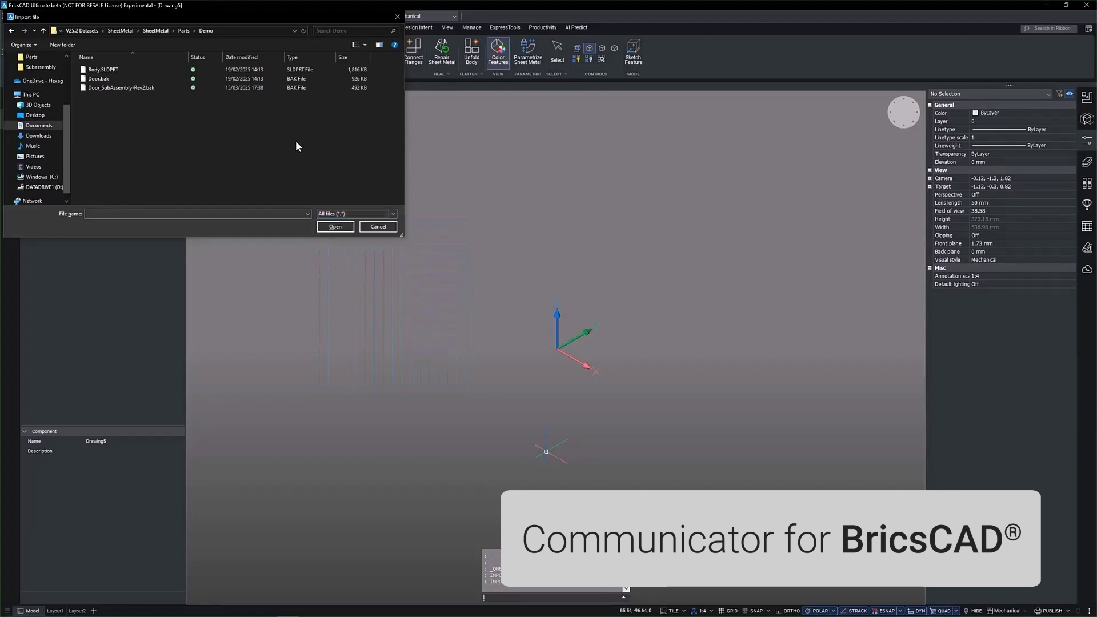
left_click(141, 69)
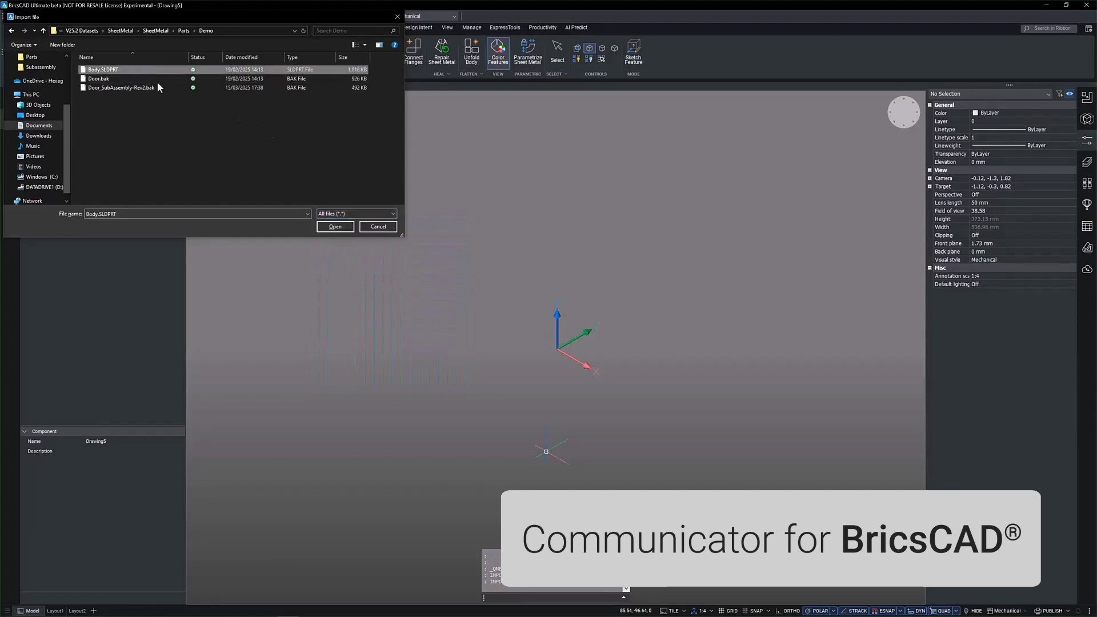
left_click(334, 227)
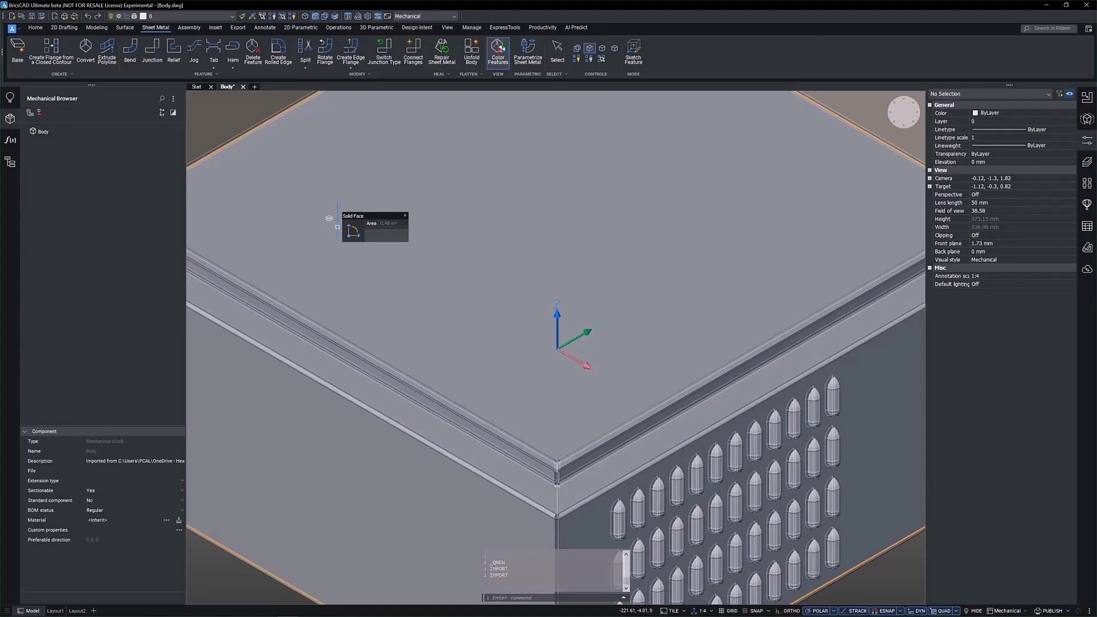
Convert the whole imported enclosure to sheet metal, giving flanges and bends with 2 mm thickness.
scroll(337, 227, "down", 3)
scroll(376, 225, "down", 5)
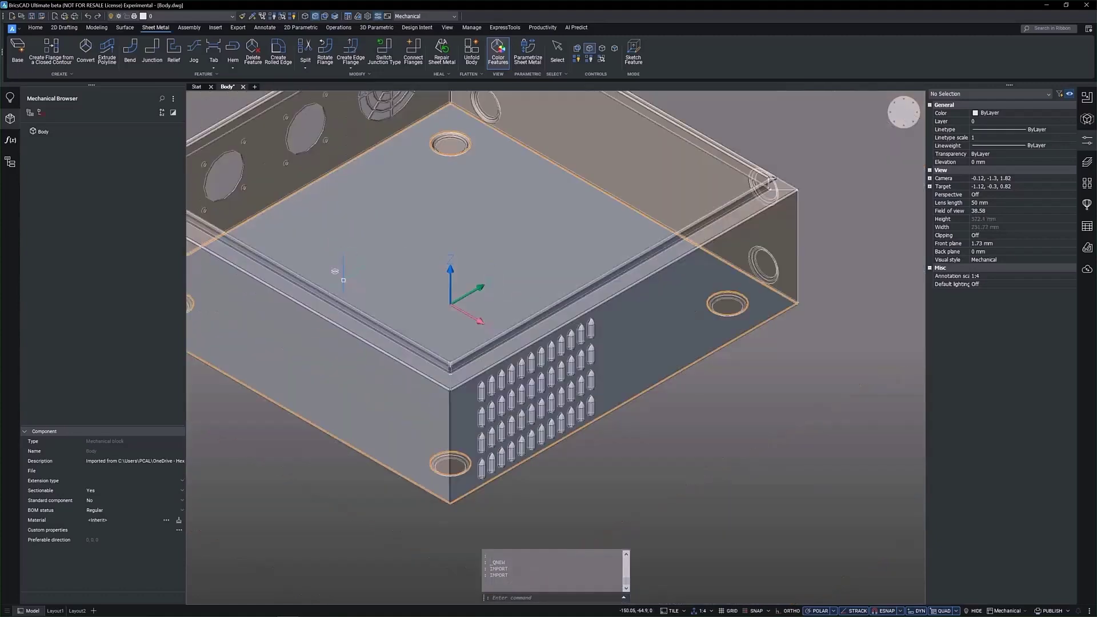
middle_click_drag(357, 251, 414, 294)
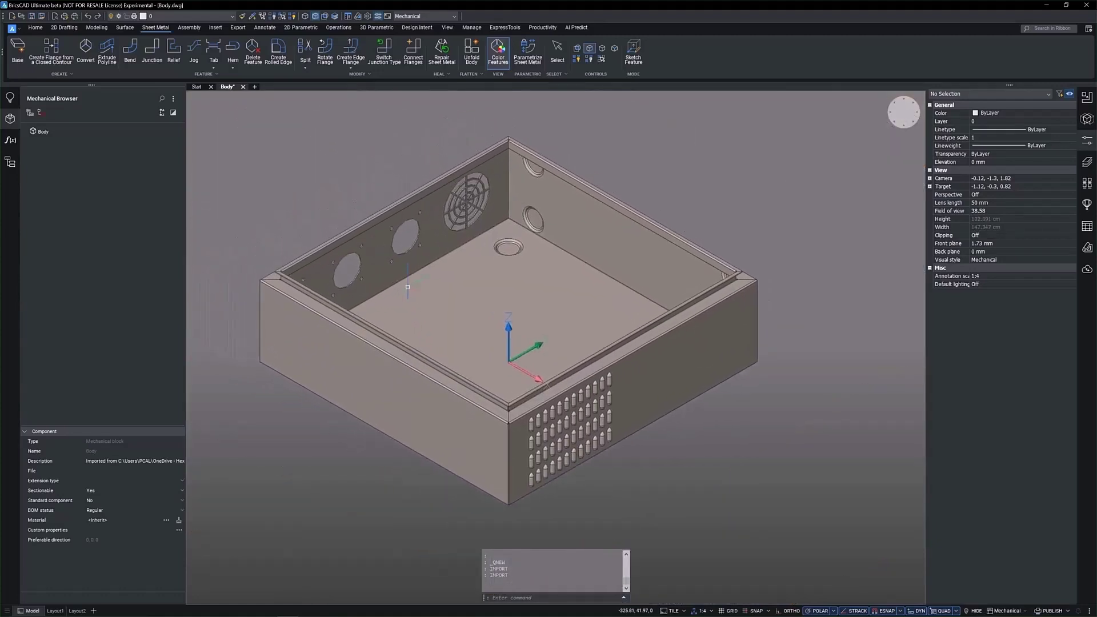
left_click(93, 57)
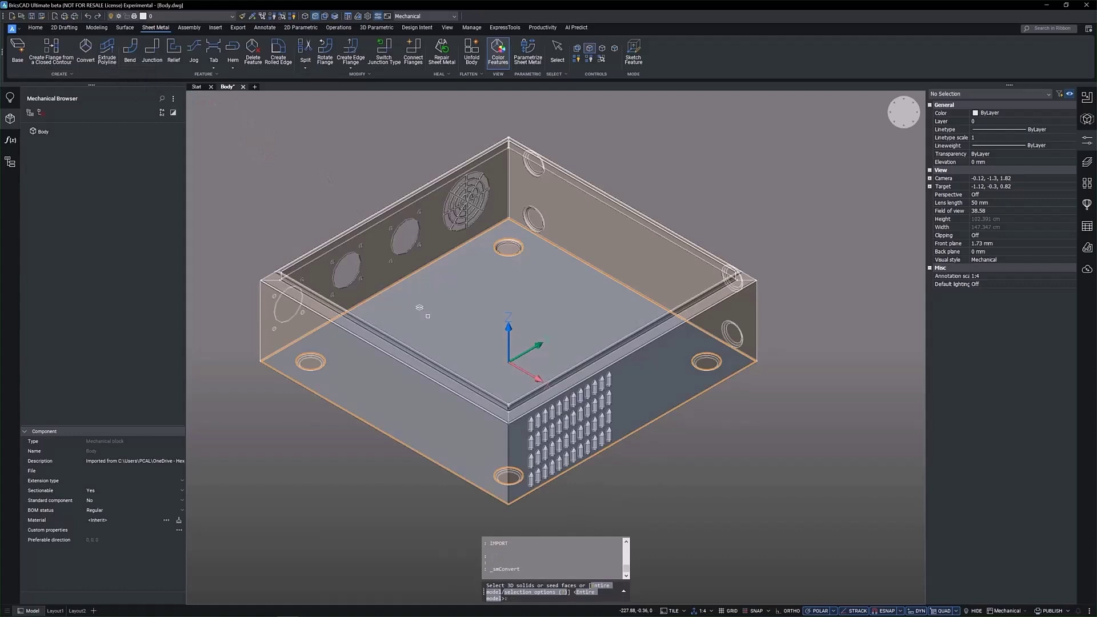
left_click(588, 592)
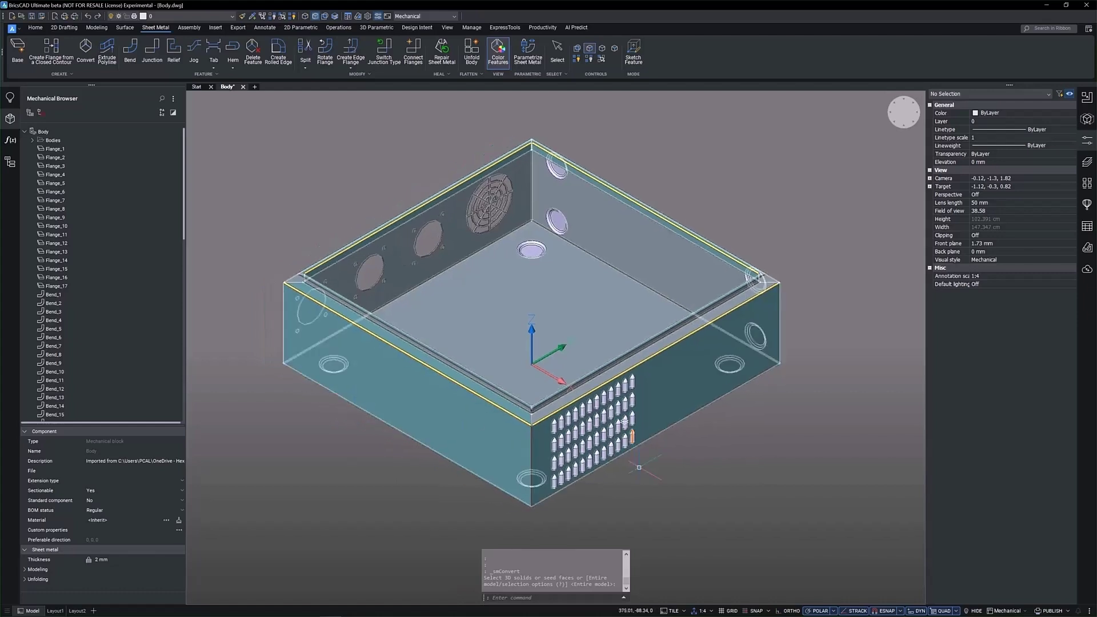
Replace the vent bumps with the Louver form feature, applying it to all similar features.
scroll(603, 501, "up", 4)
scroll(601, 501, "up", 2)
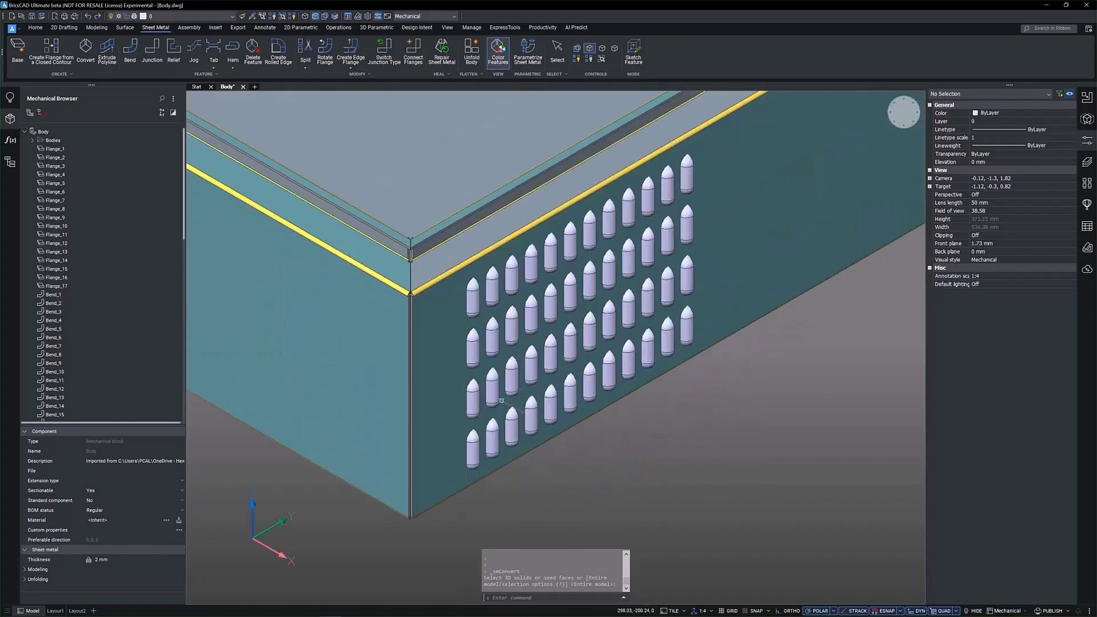
mouse_move(474, 354)
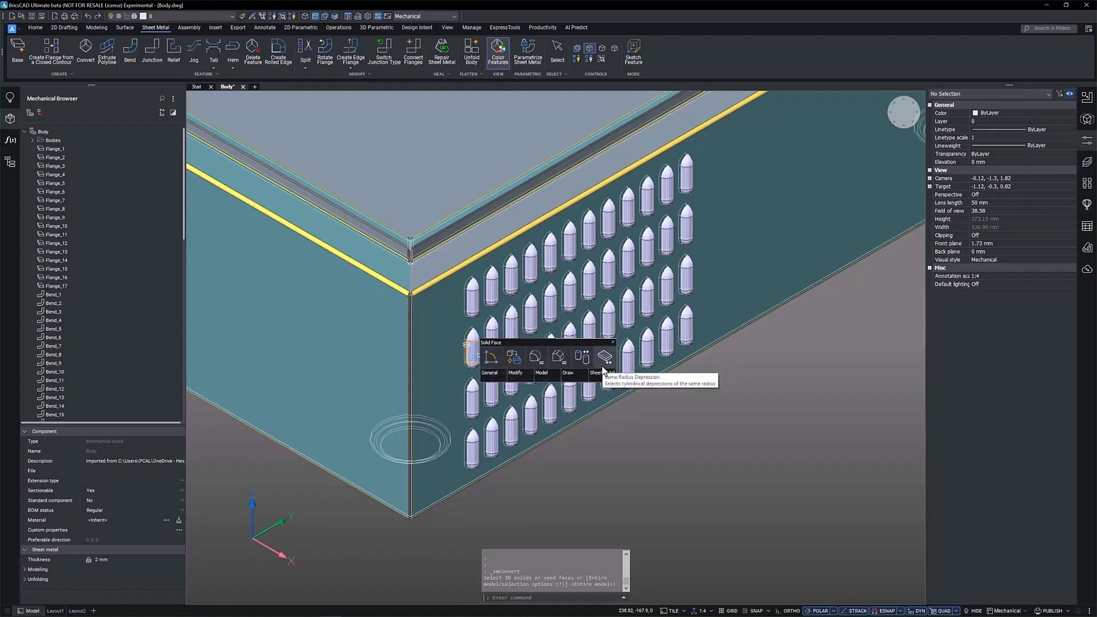
mouse_move(601, 379)
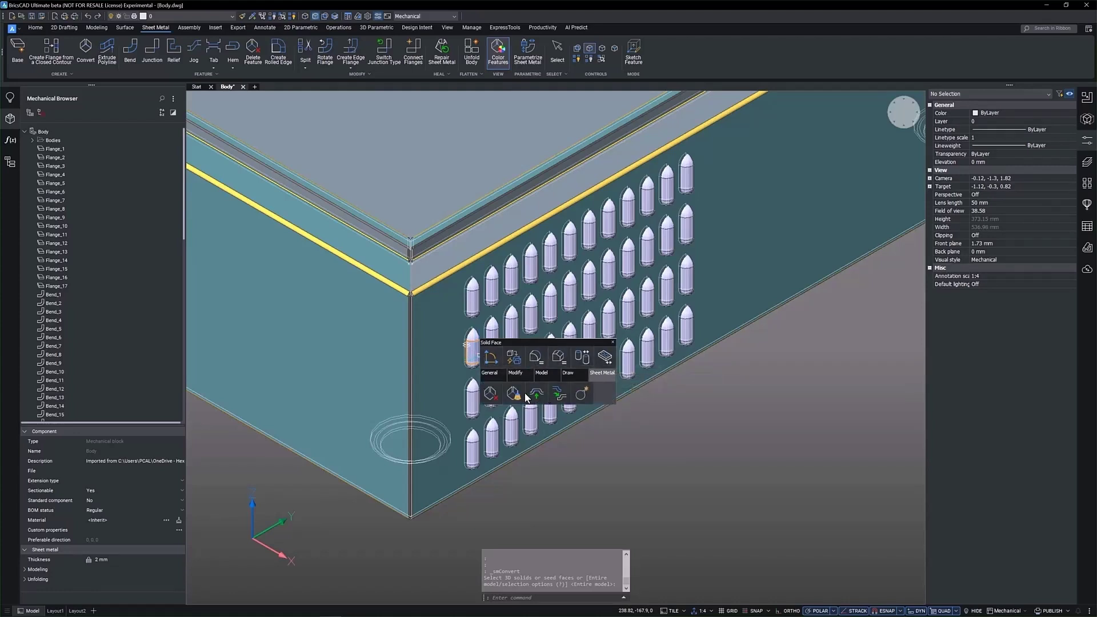
left_click(554, 396)
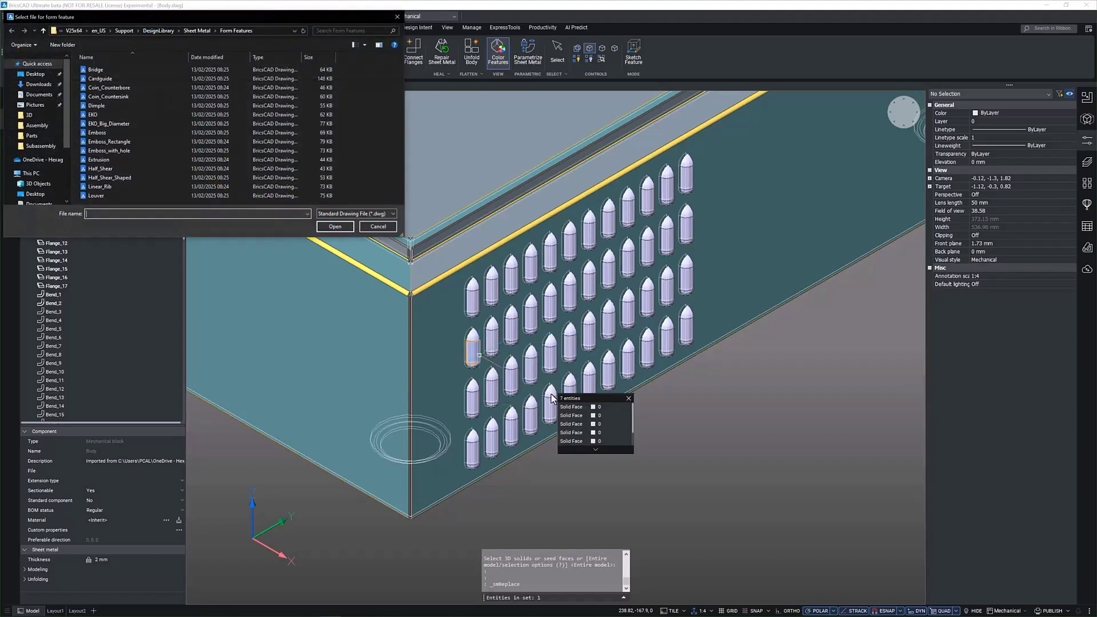
left_click(95, 194)
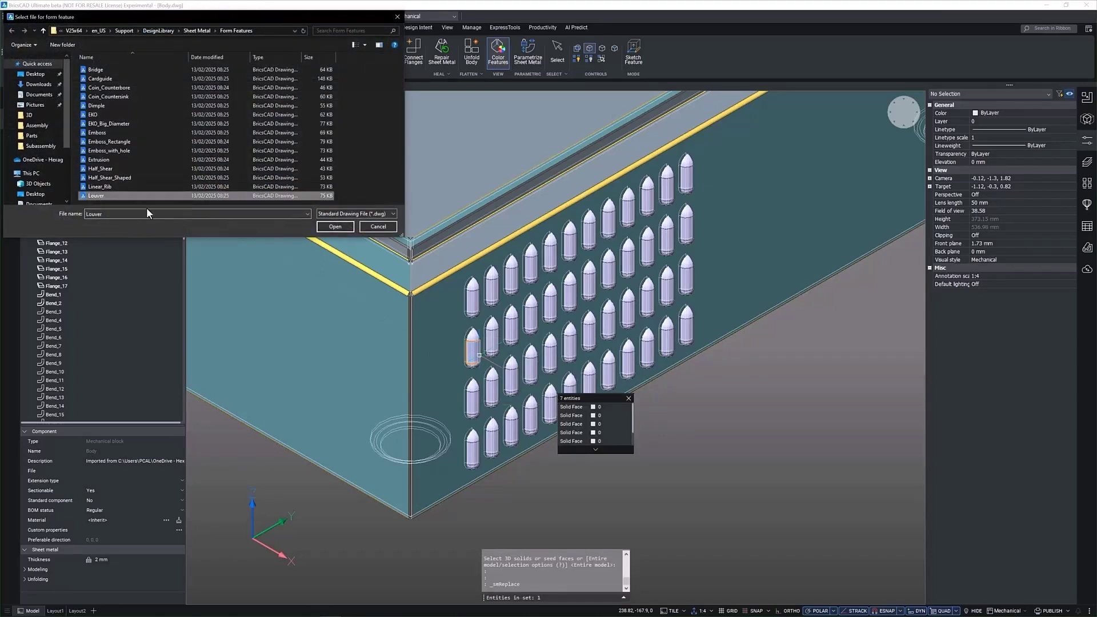
left_click(337, 231)
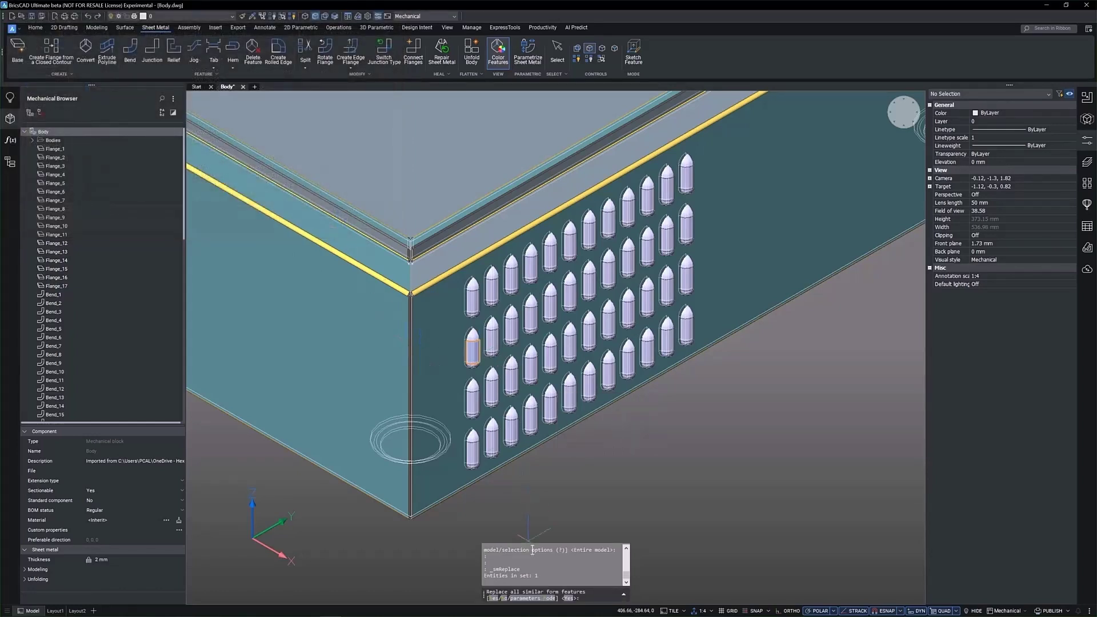
left_click(570, 598)
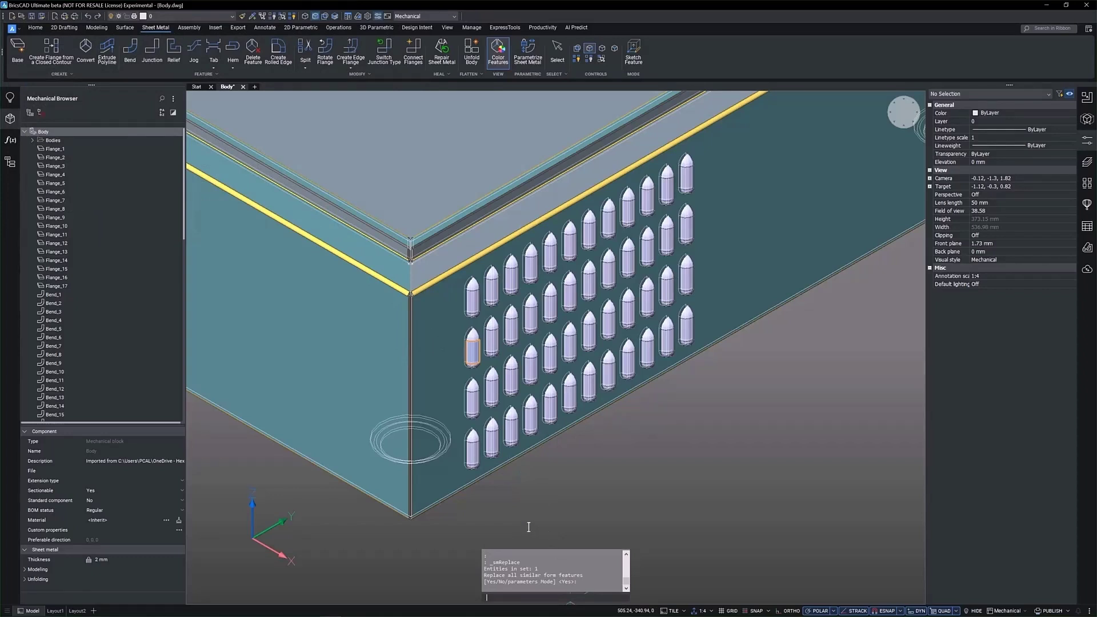
key("Return")
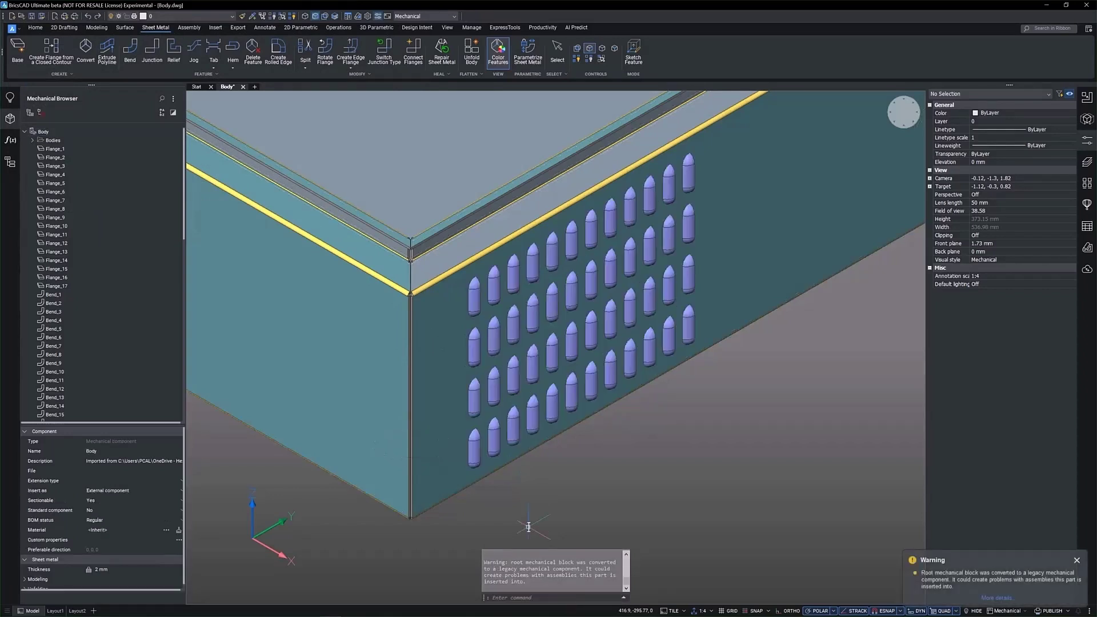
Select Louver_1 through Louver_48 in the model browser.
scroll(457, 344, "up", 6)
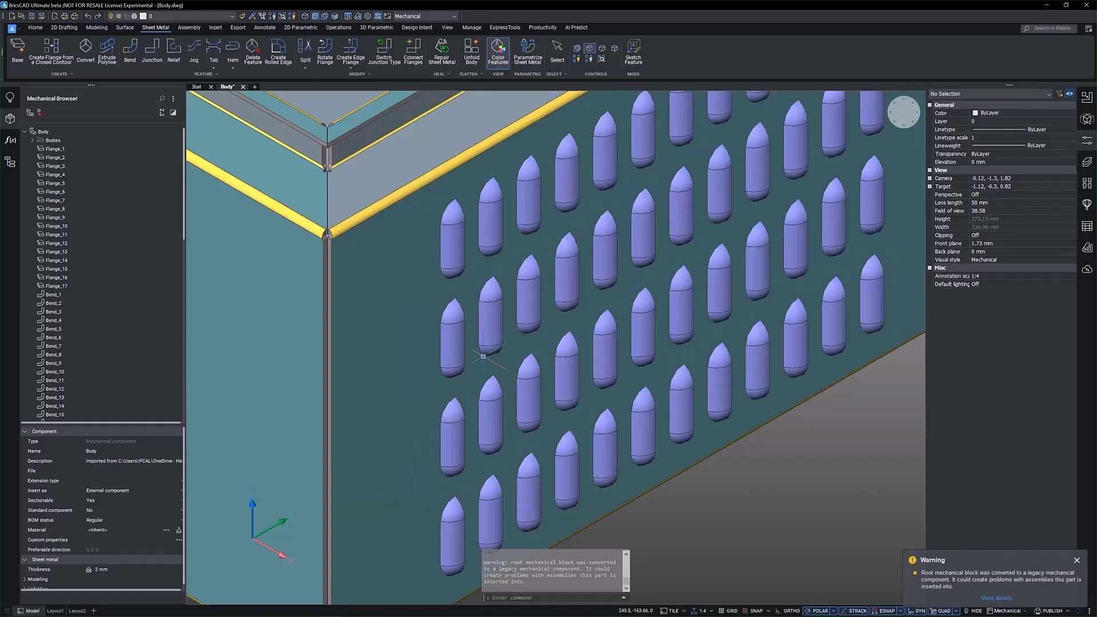
scroll(168, 244, "down", 2)
scroll(167, 242, "down", 15)
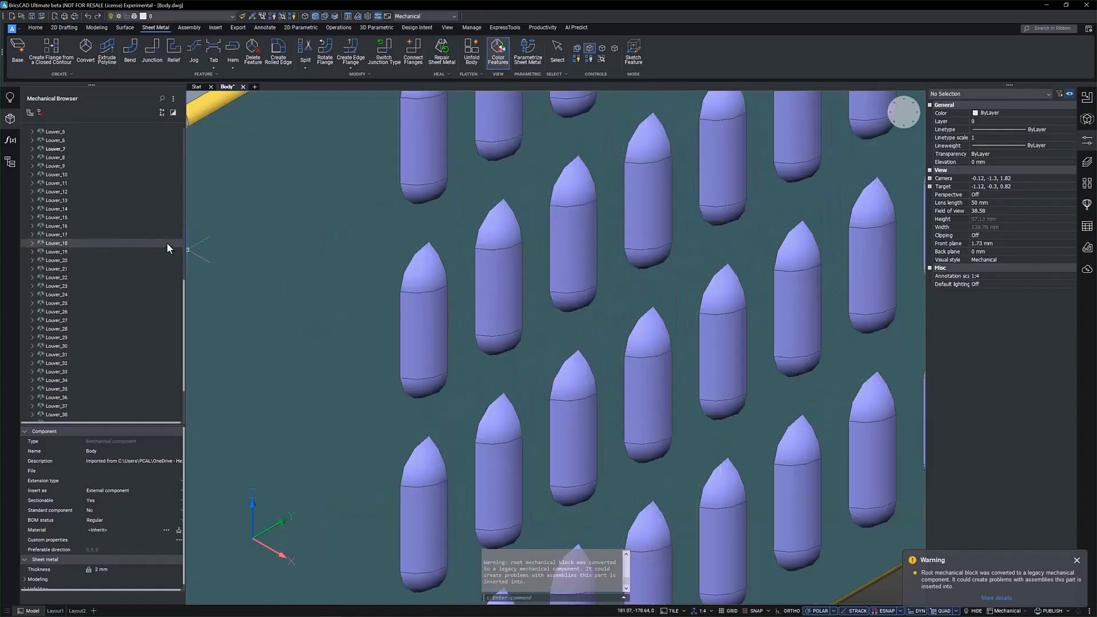
left_click(72, 415)
scroll(73, 359, "up", 13)
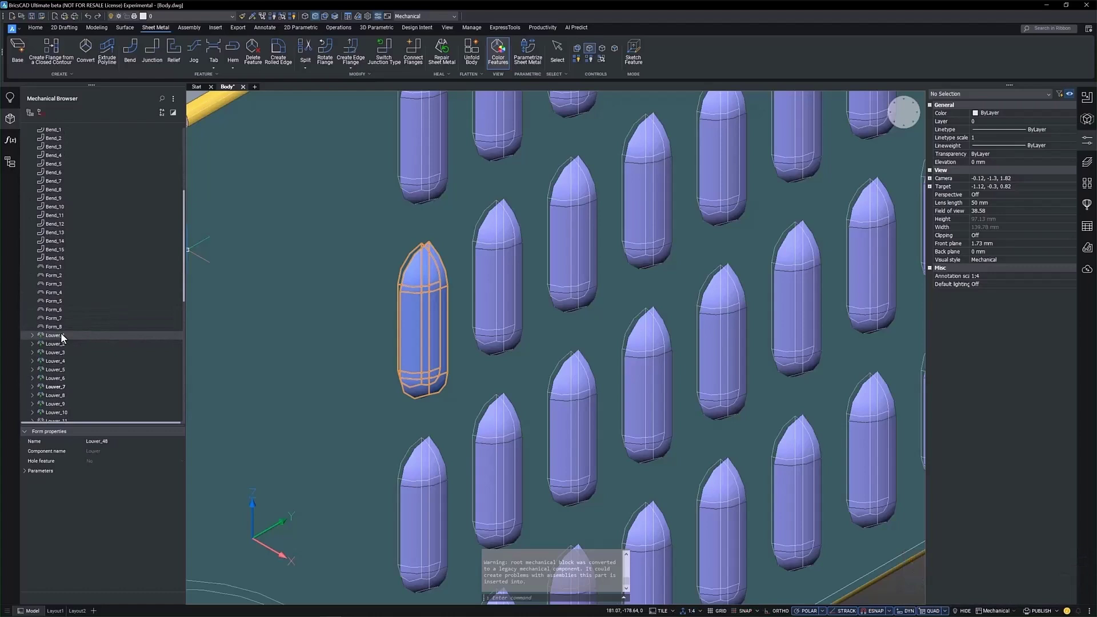
left_click(61, 333, "shift")
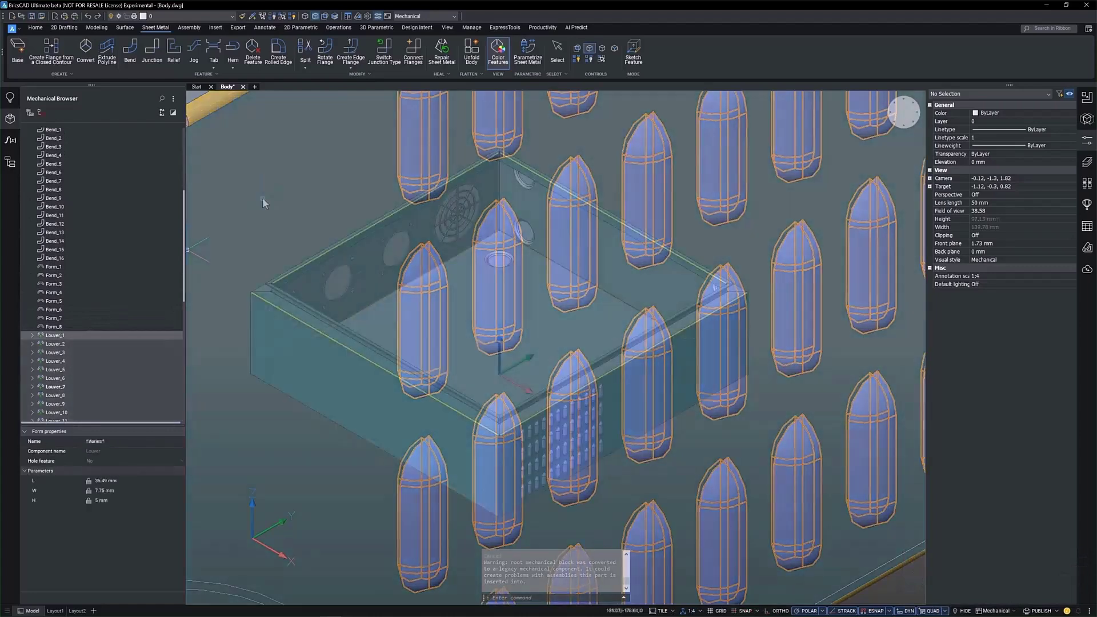
left_click(472, 50)
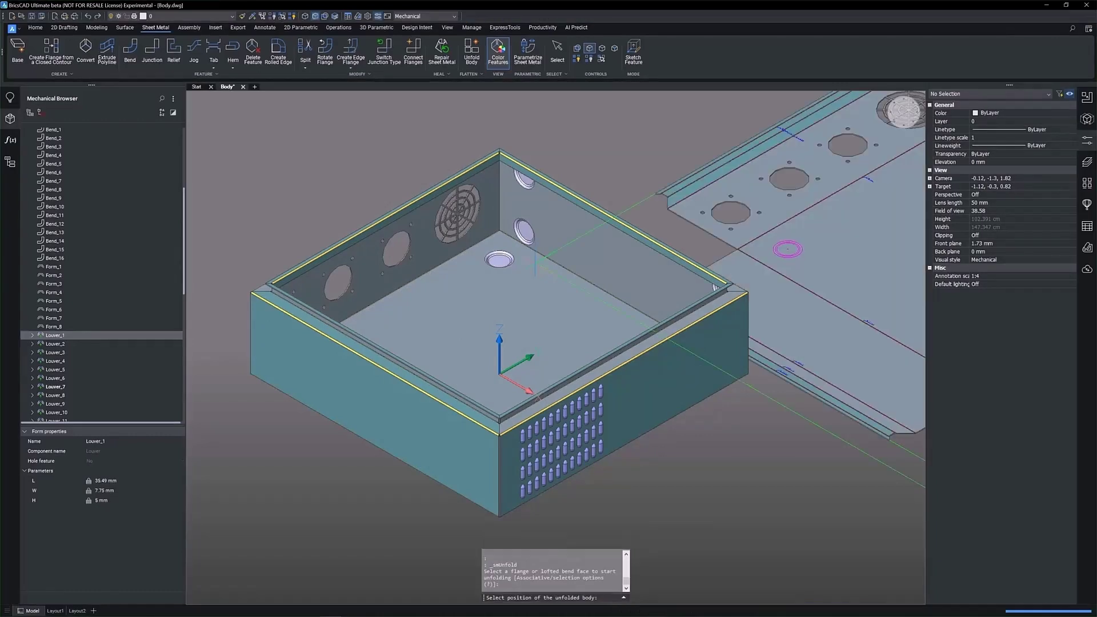
Unfold the enclosure from a flange face and save the flat pattern as Body_unfold.dxf in Parts\Demo.
left_click(897, 112)
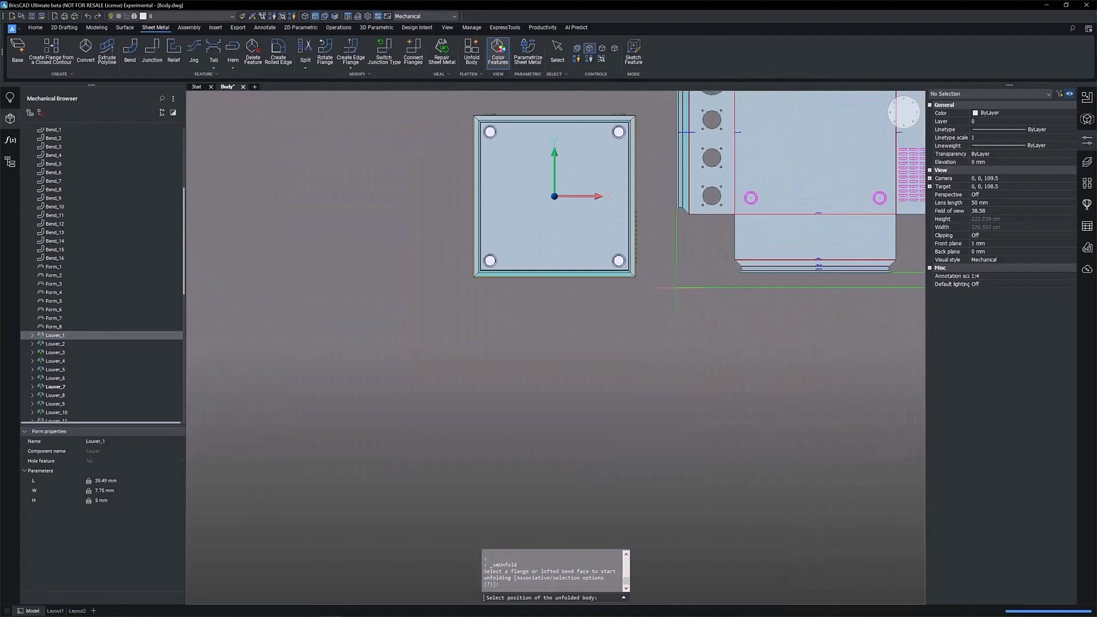
left_click(676, 285)
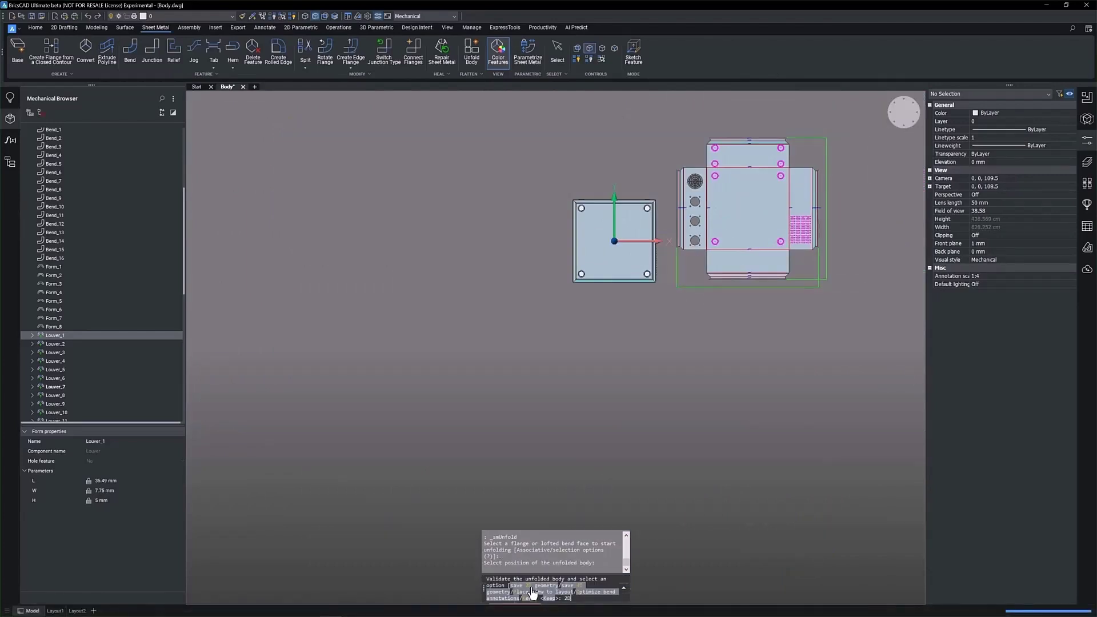
left_click(103, 97)
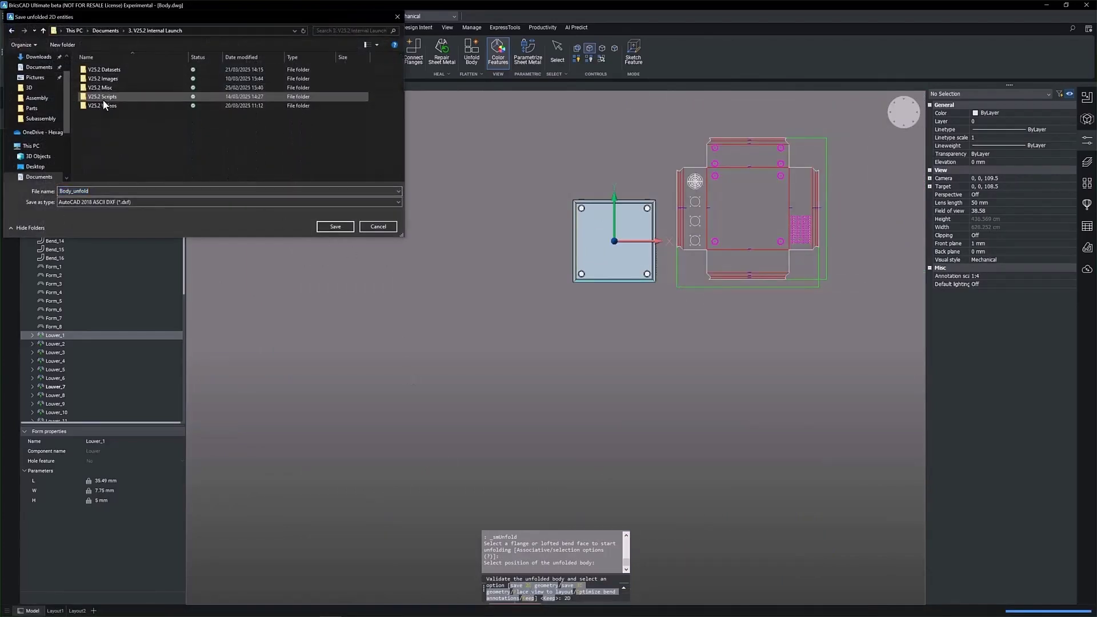
double_click(110, 70)
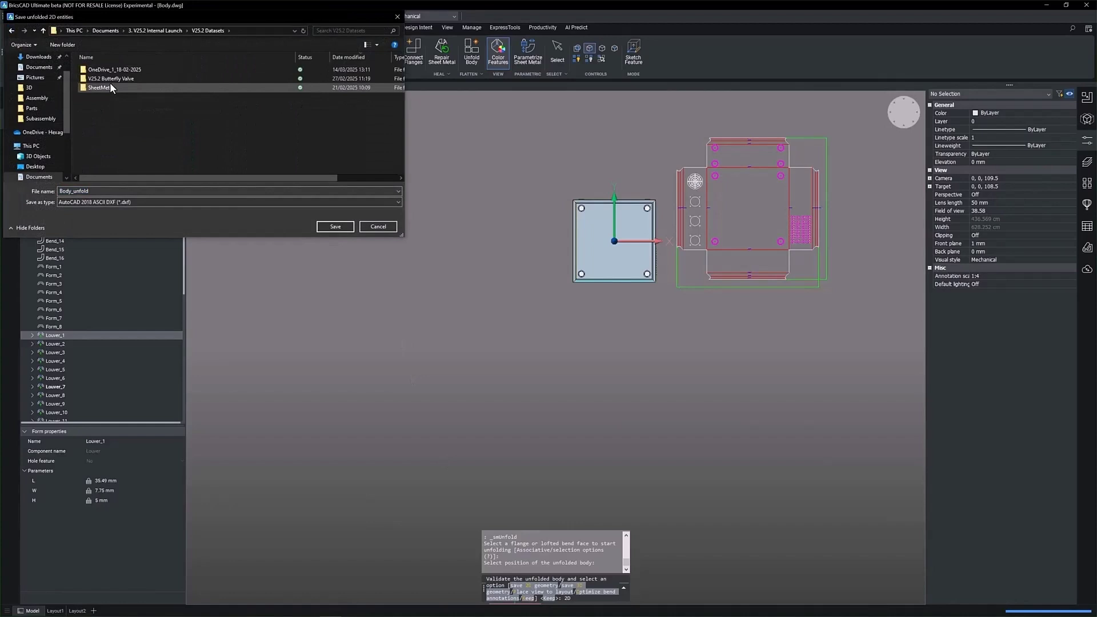
double_click(139, 88)
double_click(109, 71)
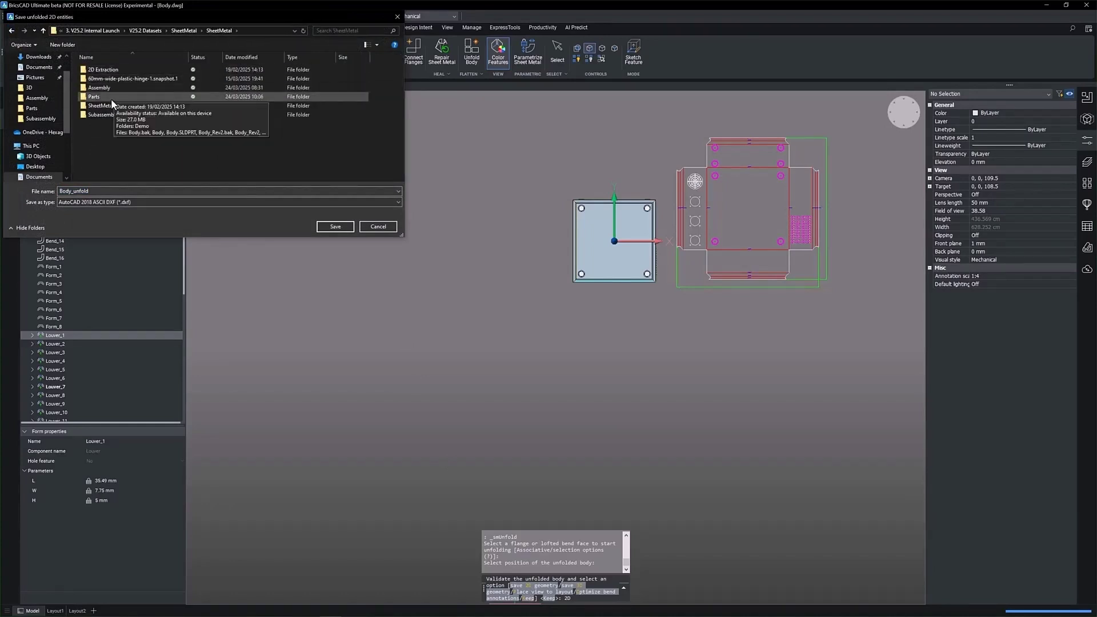
double_click(107, 71)
double_click(107, 71)
left_click(342, 227)
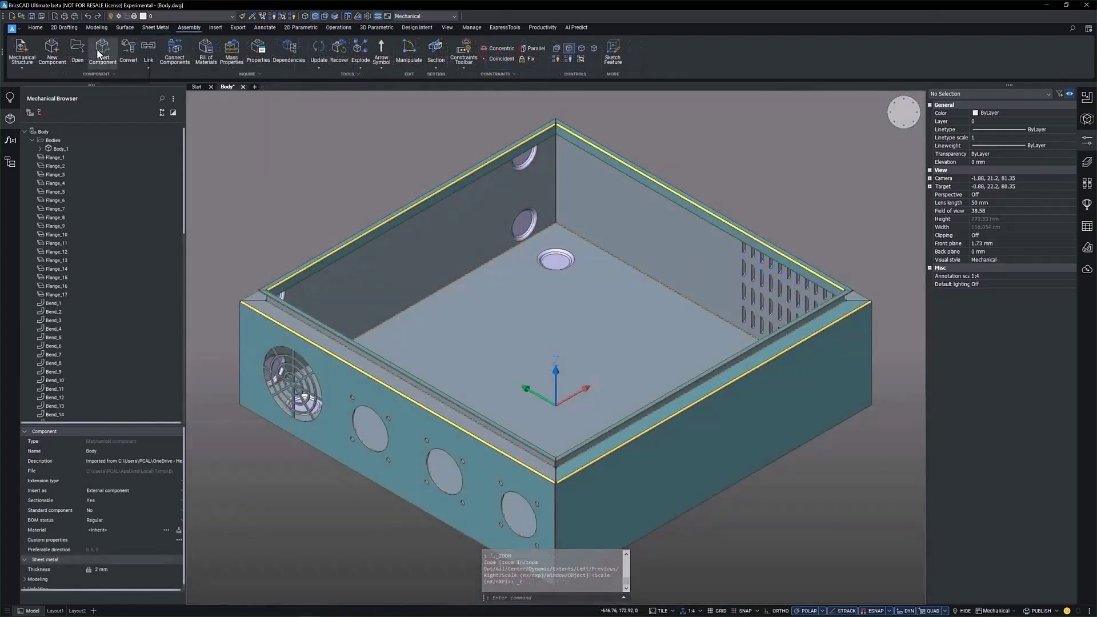
Insert the Hinge_1 part near the enclosure's top edge.
left_click(97, 51)
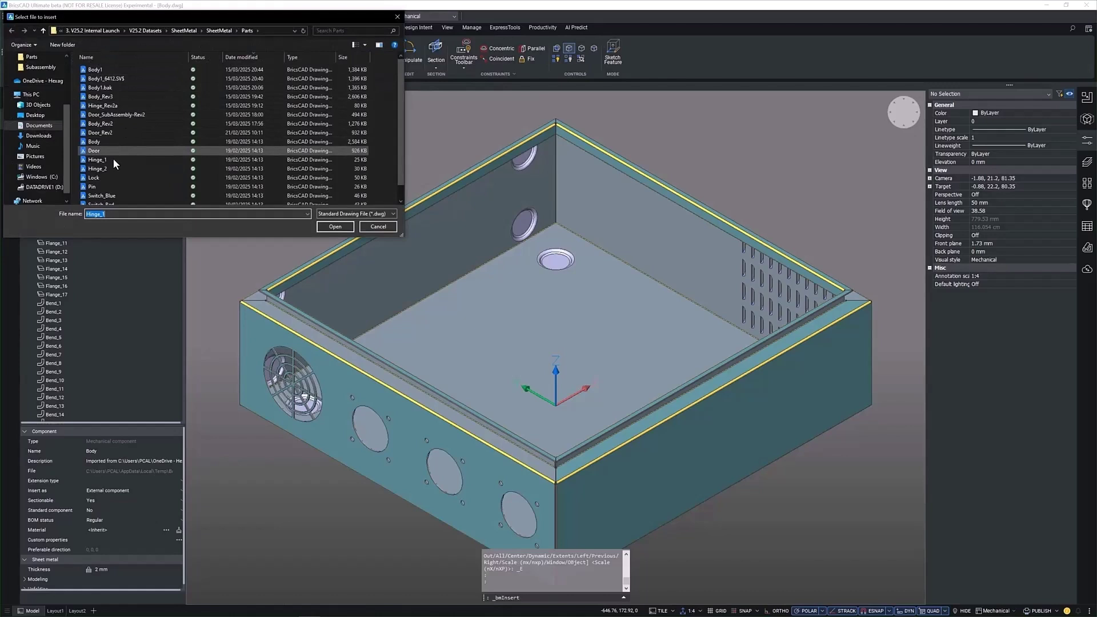
left_click(113, 159)
left_click(335, 226)
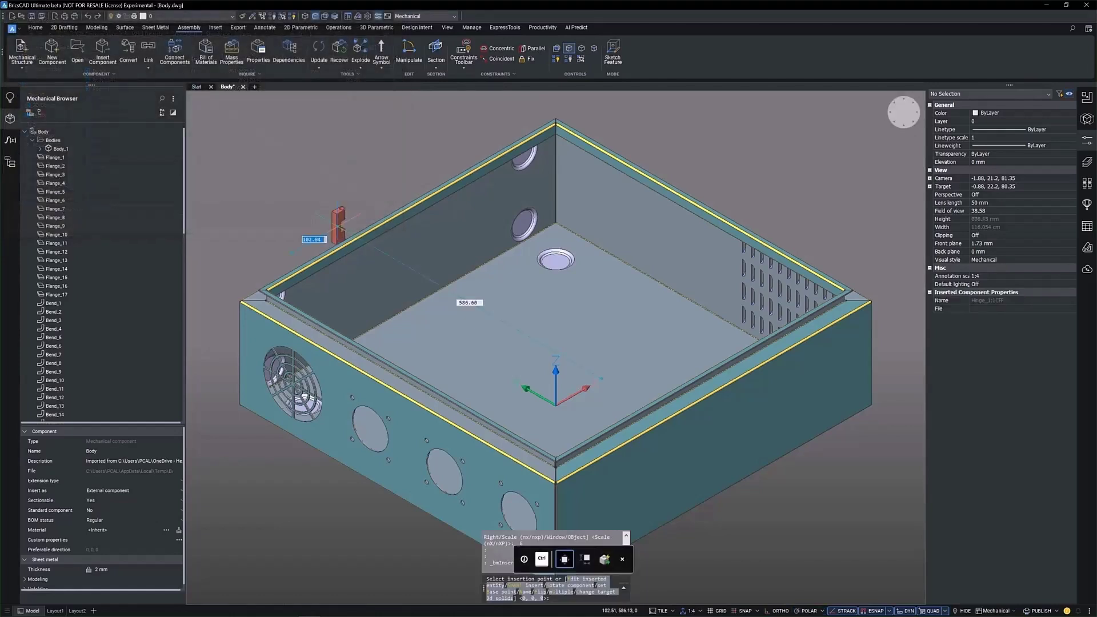
left_click(432, 133)
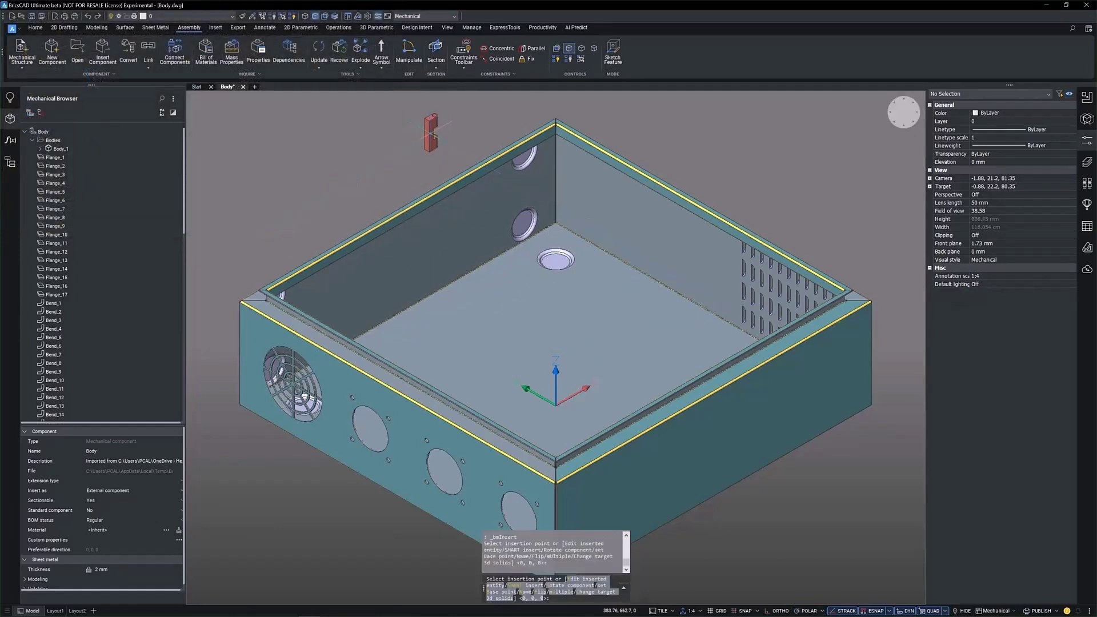
Rotate Hinge_1:1 by 90° with the manipulator's rotate ring.
scroll(431, 133, "up", 3)
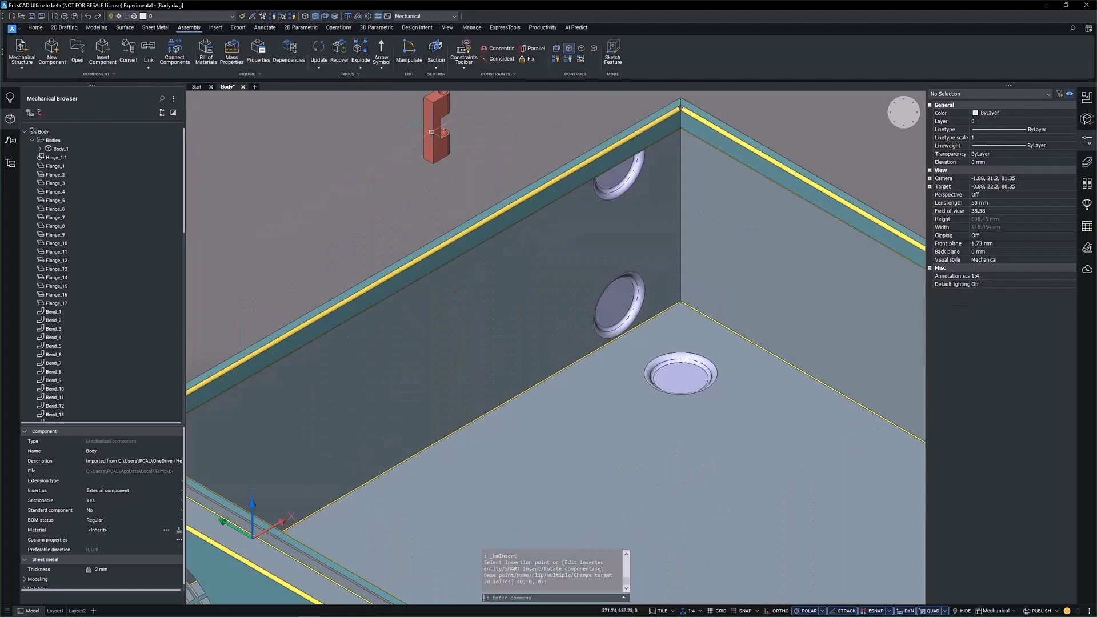
left_click(435, 128)
scroll(436, 245, "up", 2)
left_click(436, 210)
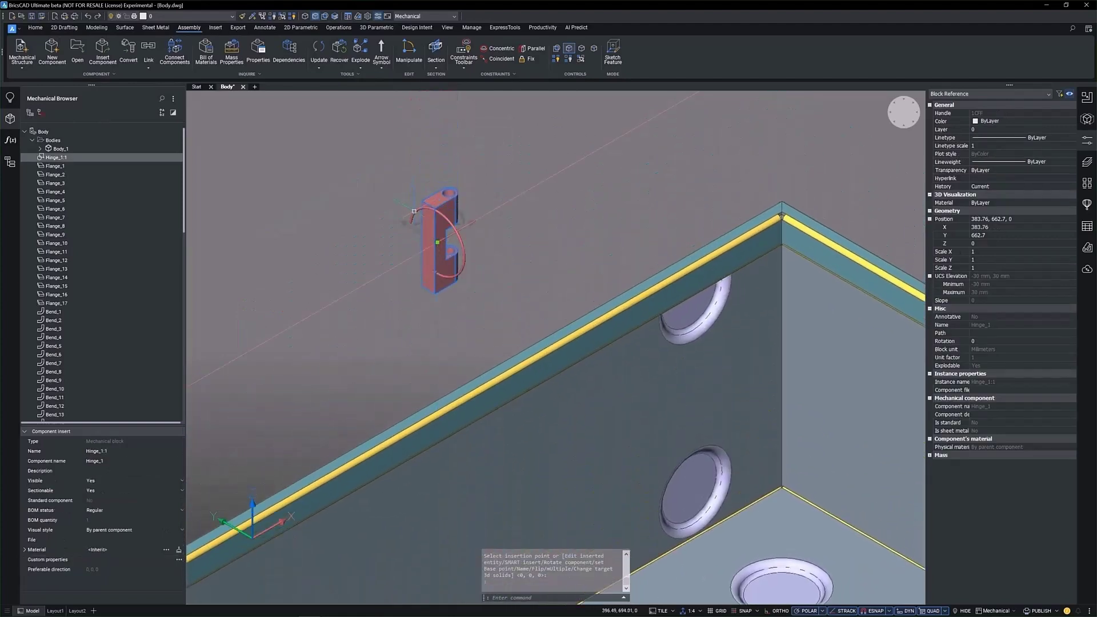
left_click(449, 220)
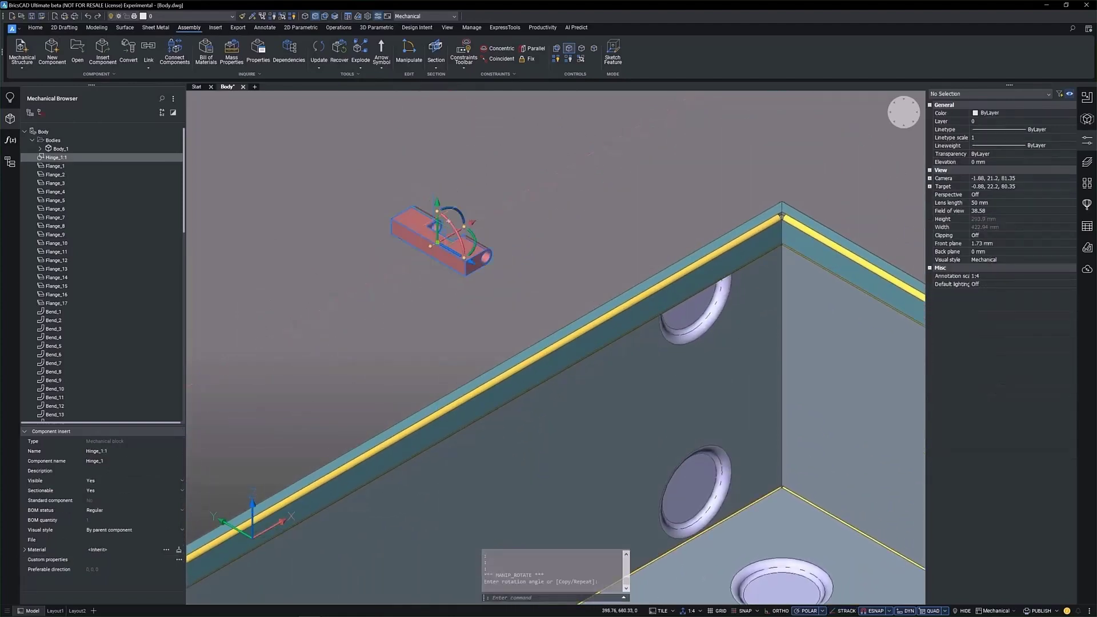
Rerun BMINSERT and place the second hinge, Hinge_1:2, beside the first.
key("Escape")
key("Return")
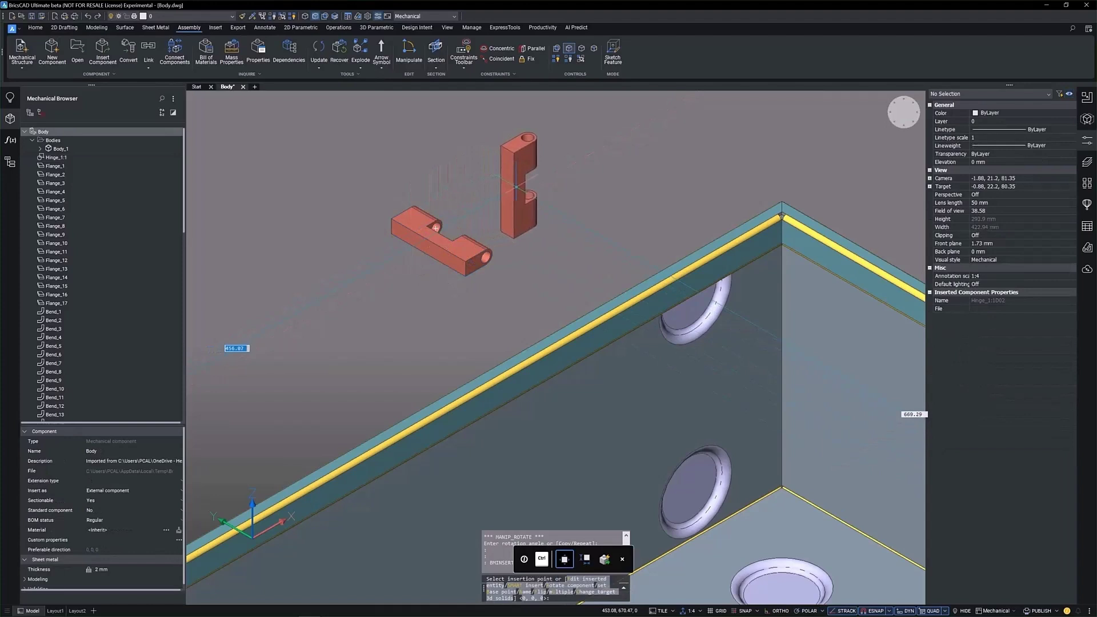
left_click(587, 156)
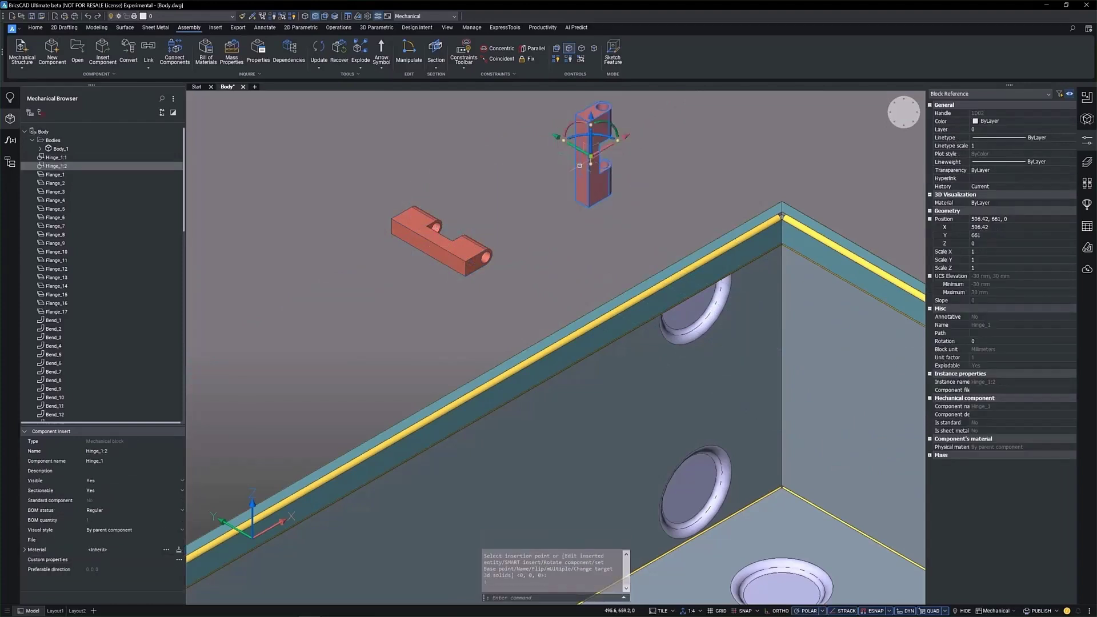
scroll(582, 157, "down", 3)
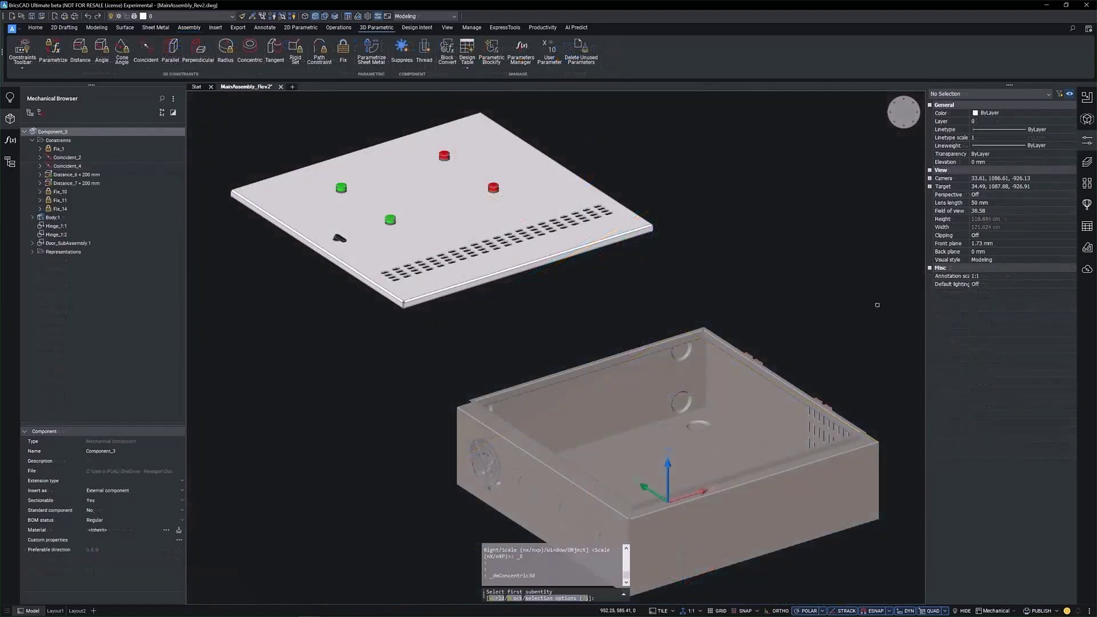
Mate the hinge and door faces with 3D Concentric and Coincident constraints.
scroll(776, 359, "up", 5)
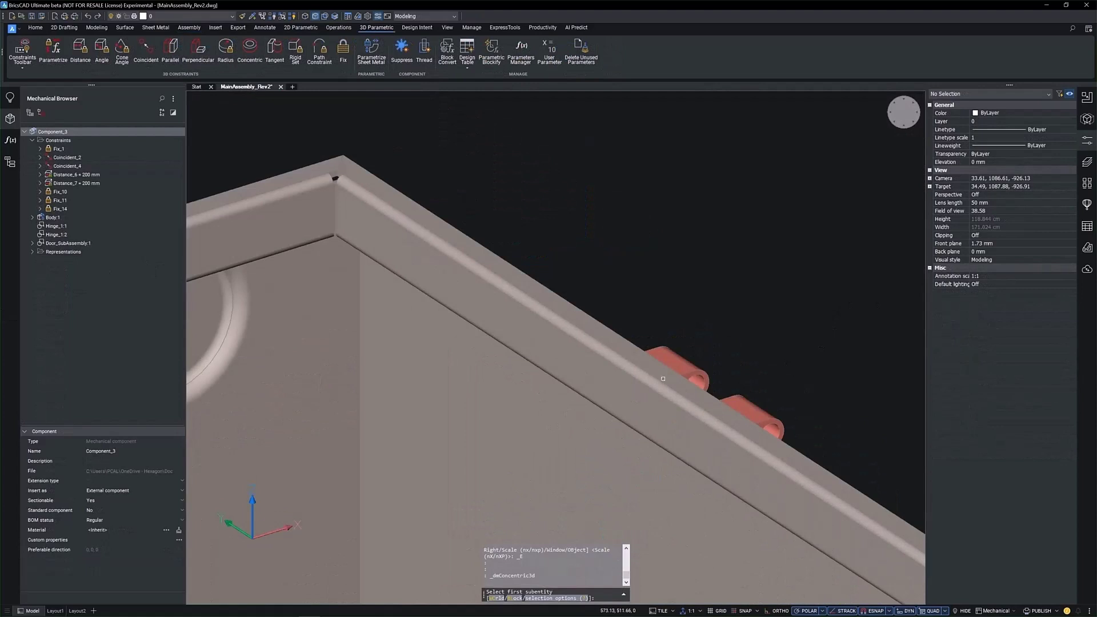
left_click(682, 377)
scroll(405, 244, "down", 10)
middle_click_drag(404, 244, 486, 229, "shift")
scroll(485, 229, "up", 10)
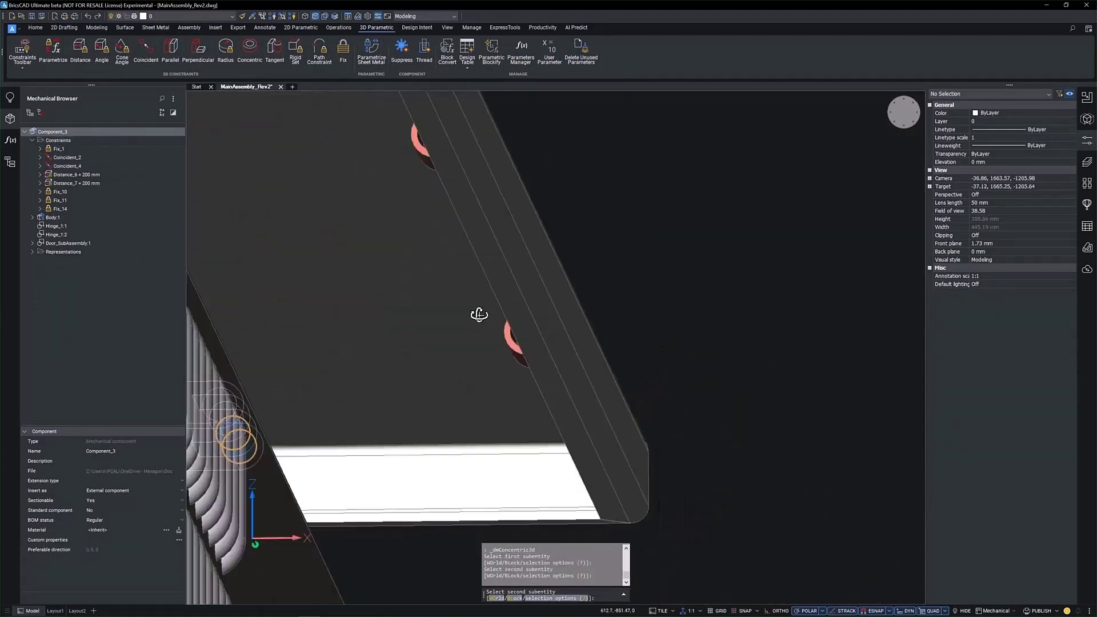
left_click(522, 324)
scroll(465, 360, "down", 5)
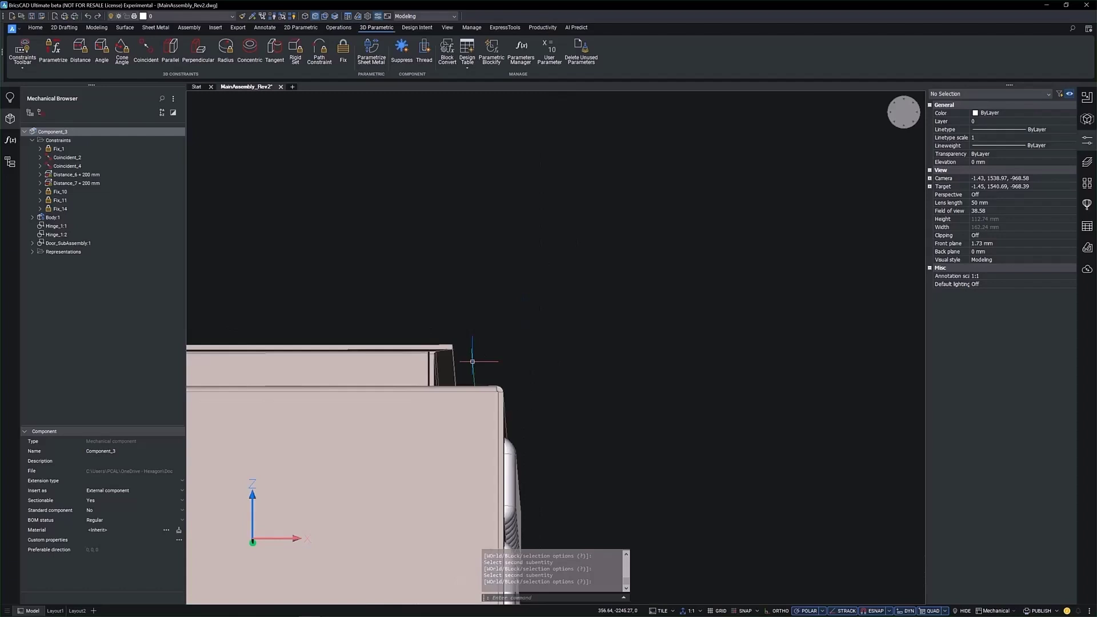
left_click(147, 58)
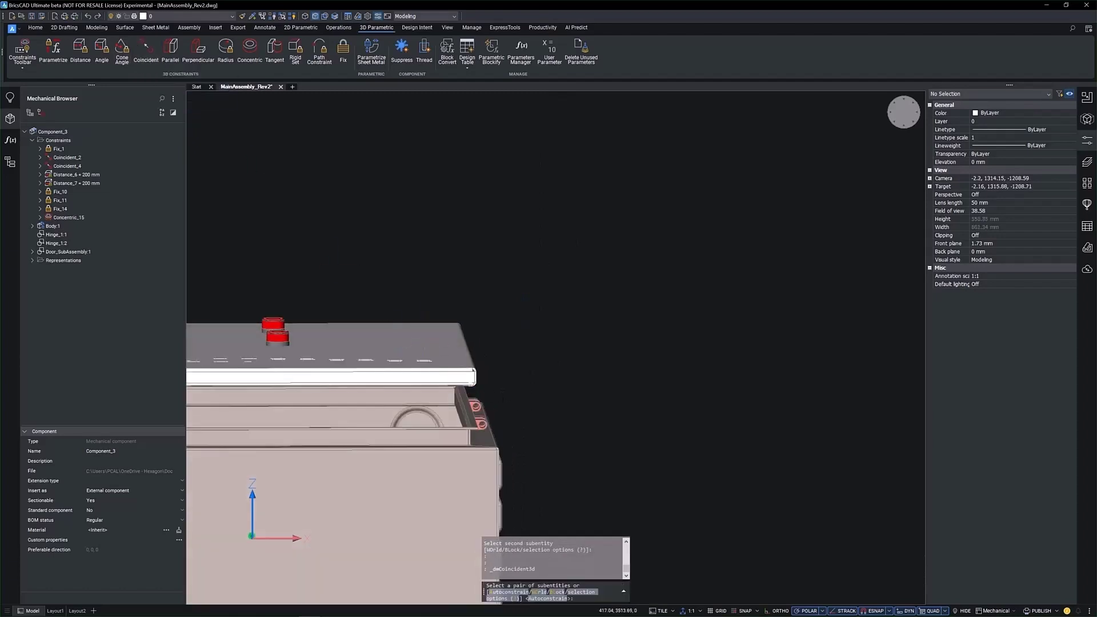
left_click(424, 508)
Switch to the Top Front Left view and swing Door_SubAssembly open on its hinges.
middle_click_drag(403, 407, 691, 306)
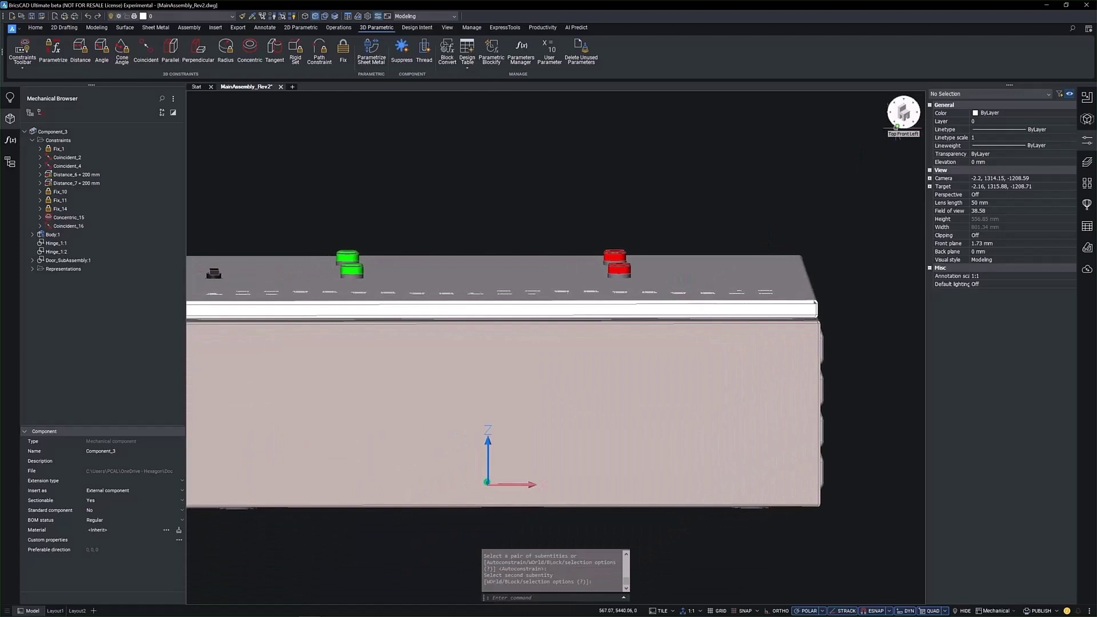
left_click(896, 127)
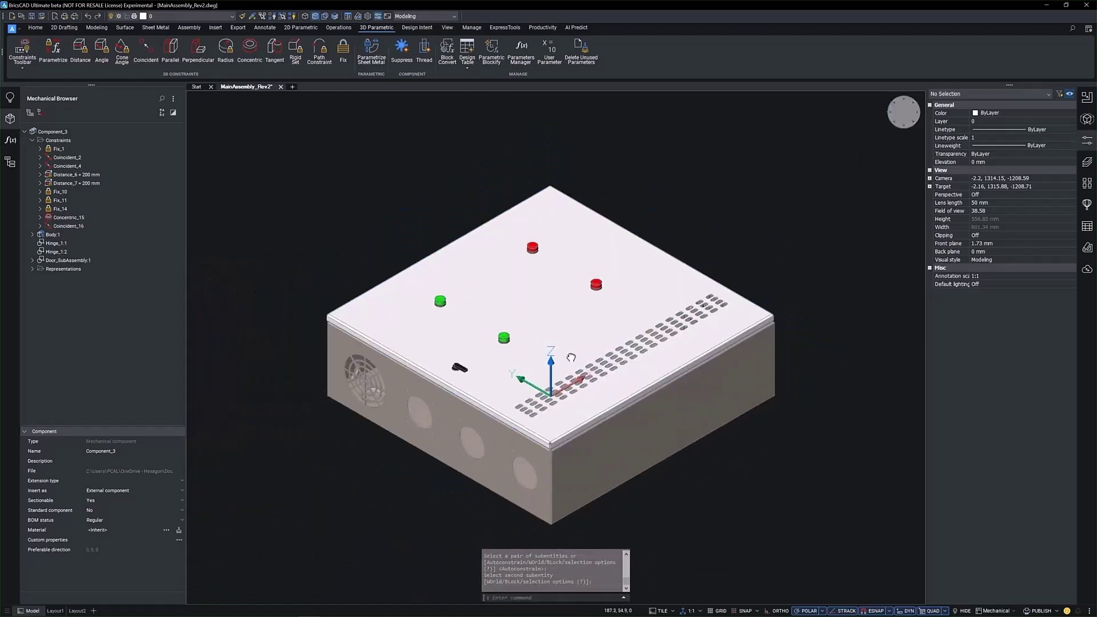
left_click(488, 336)
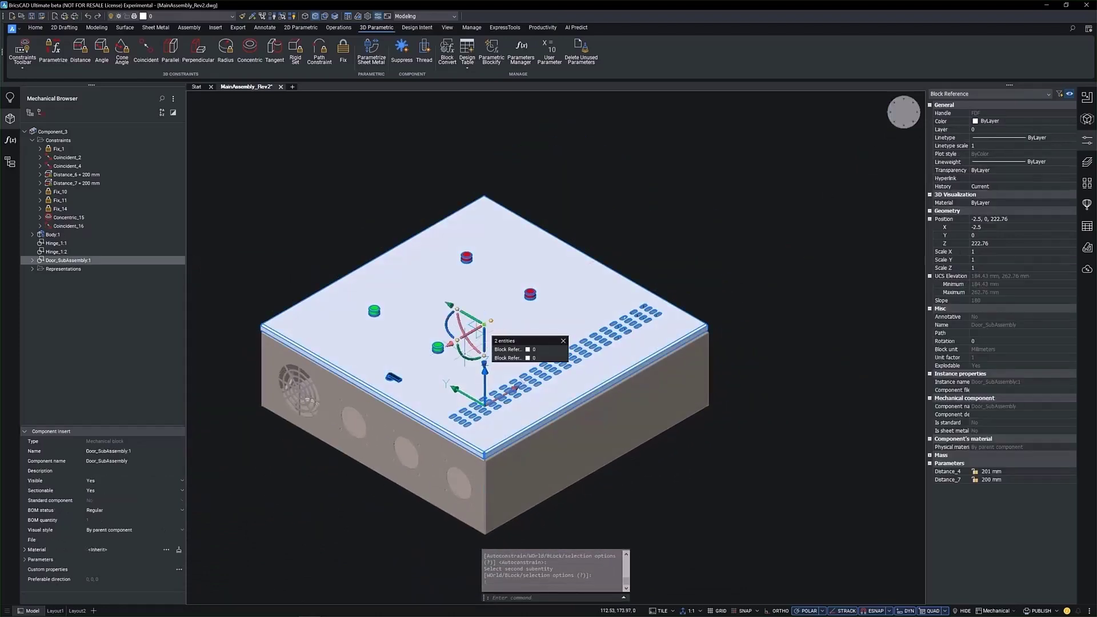
left_click(487, 339)
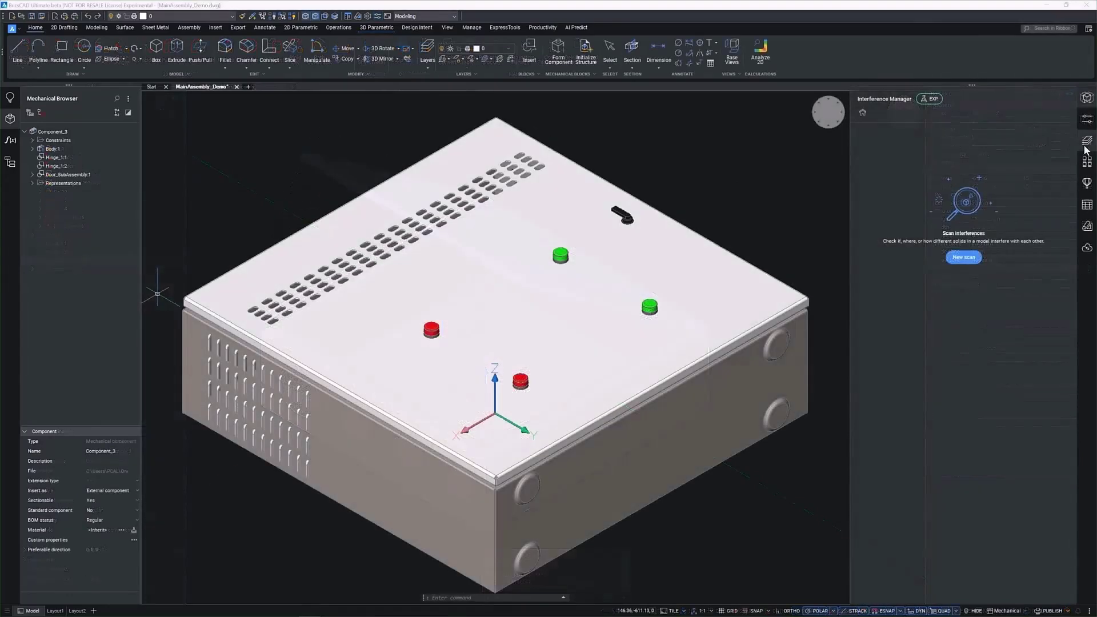
Run a new Entire drawing interference scan, finding two 13.42 mm³ Body–Hinge_1 clashes.
left_click(1087, 121)
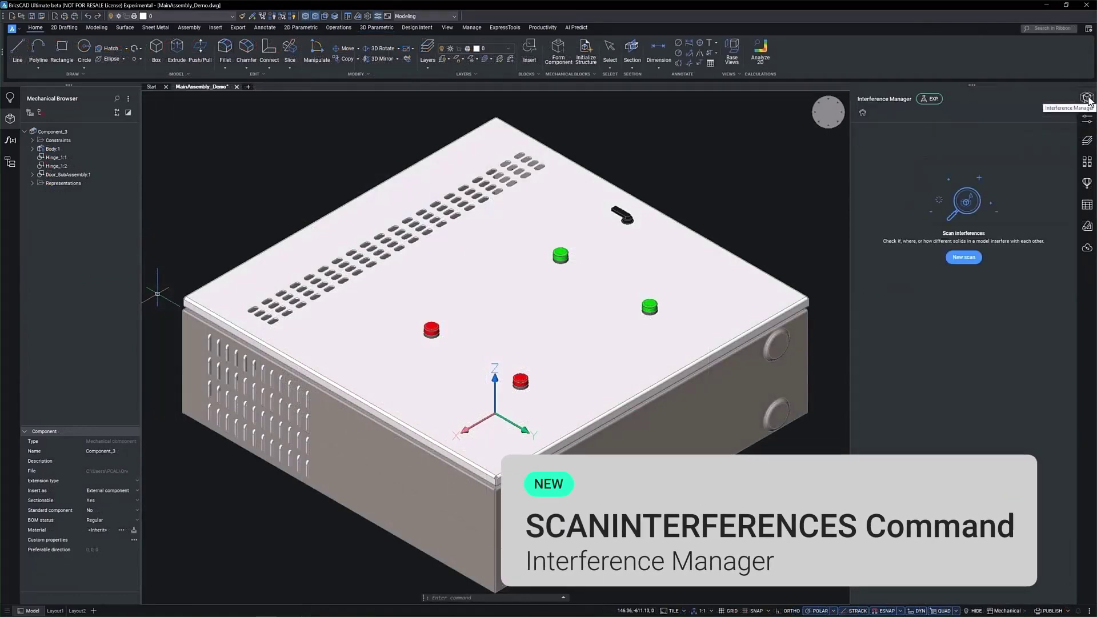
left_click(964, 257)
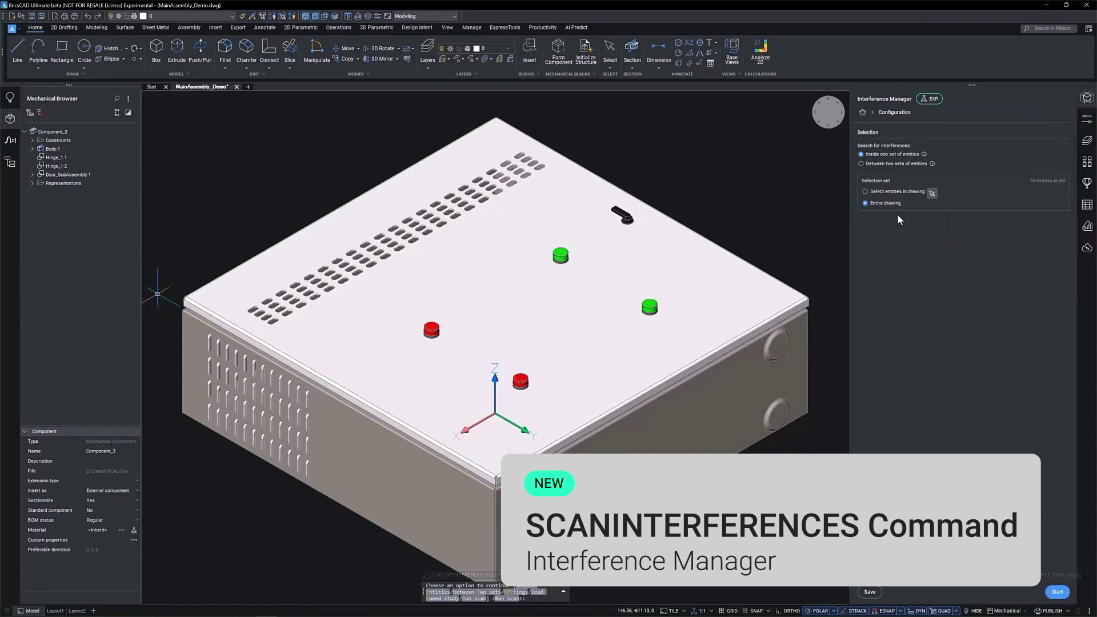
left_click(863, 589)
left_click(1057, 592)
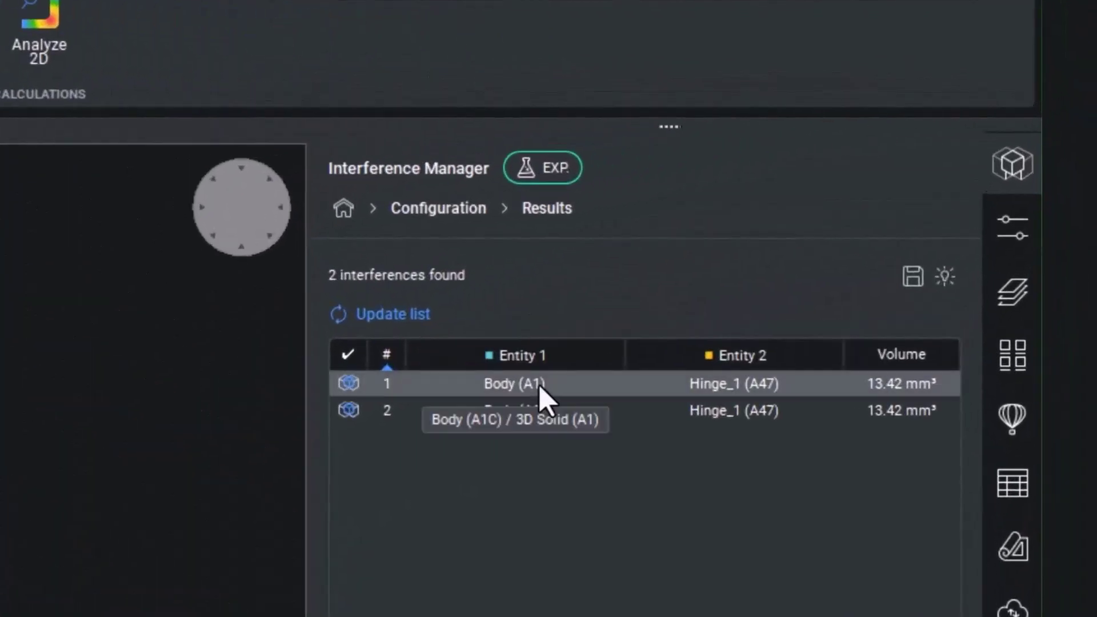
left_click(540, 407, "shift")
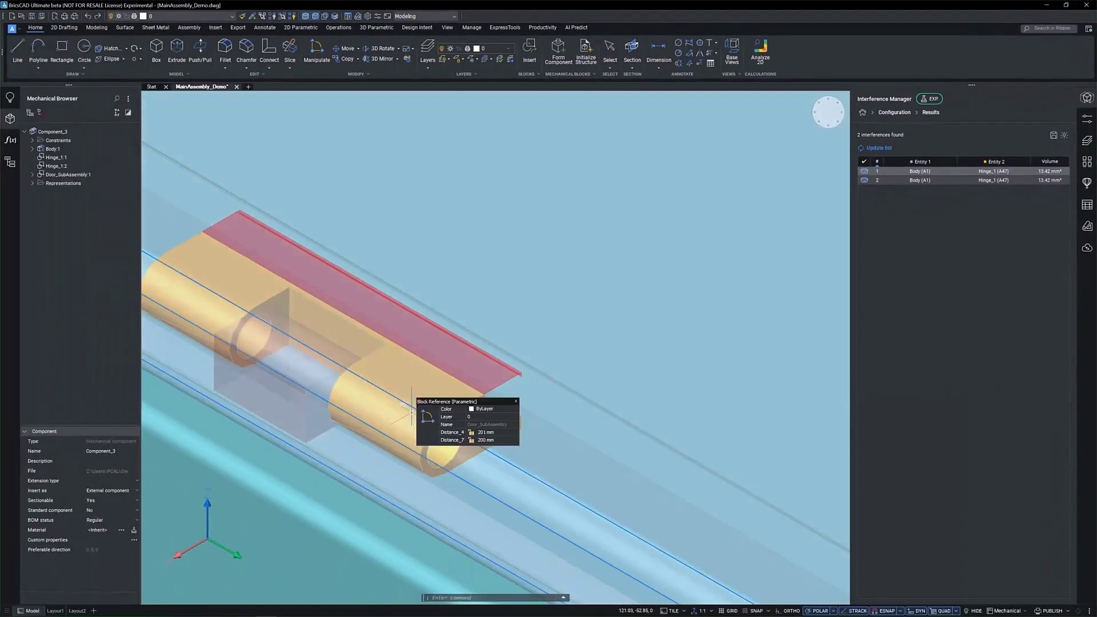
middle_click_drag(411, 406, 546, 400, "shift")
left_click(920, 180)
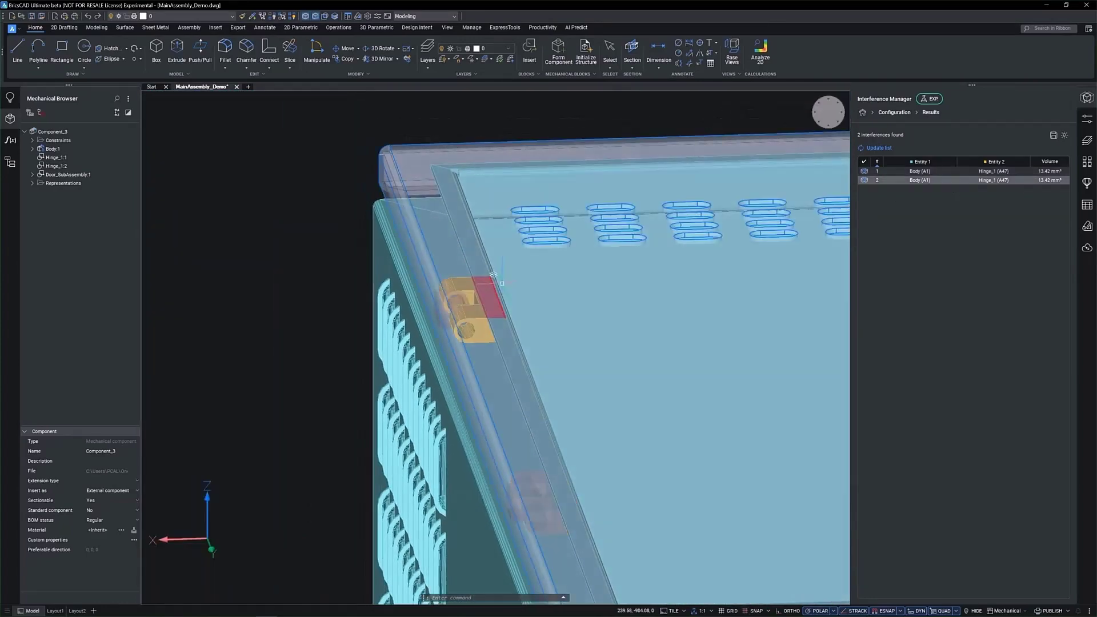
scroll(501, 316, "up", 8)
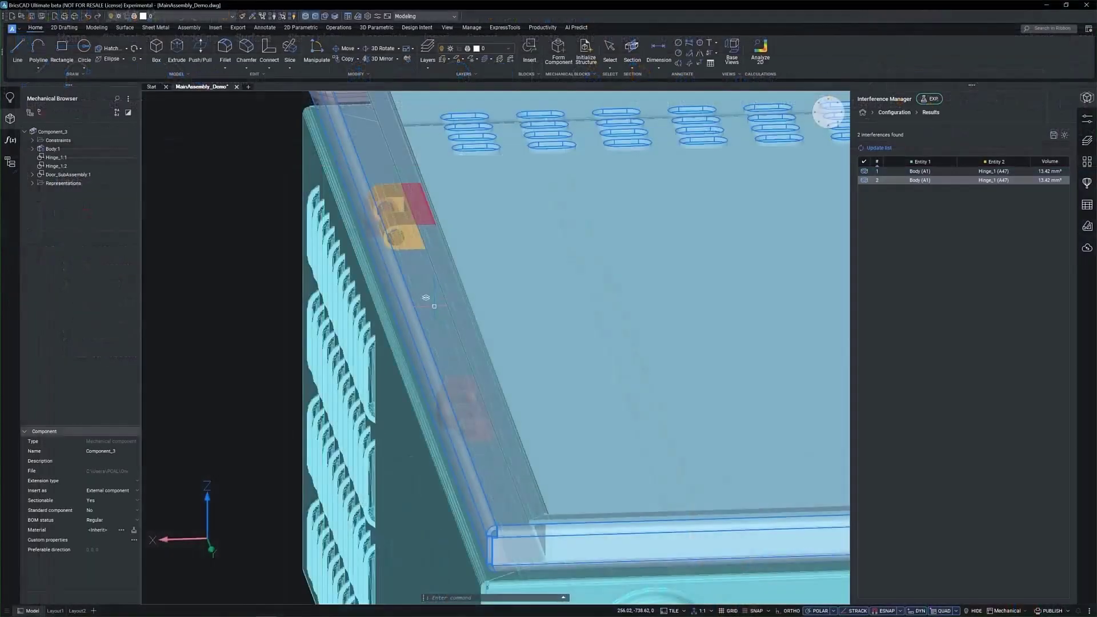
scroll(949, 614, "up", 6)
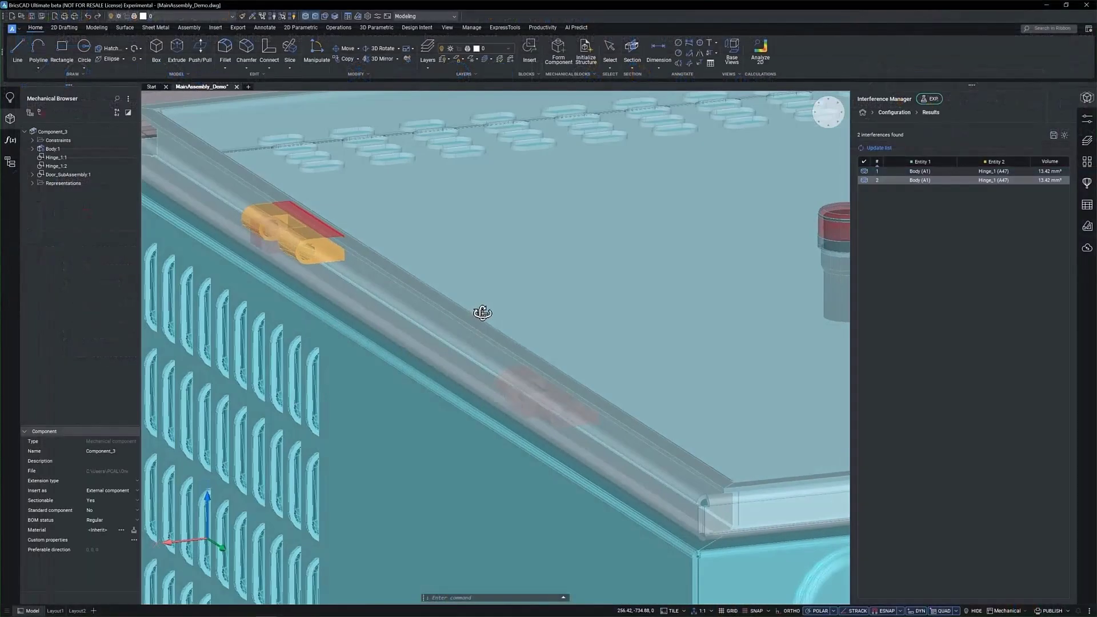
scroll(467, 311, "down", 6)
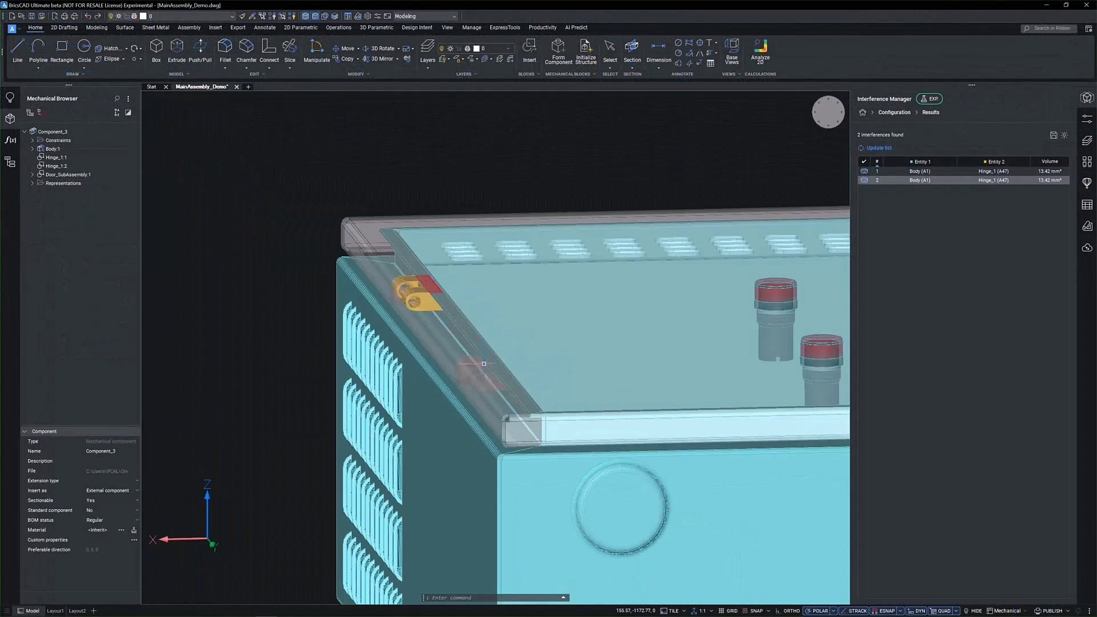
left_click(913, 171)
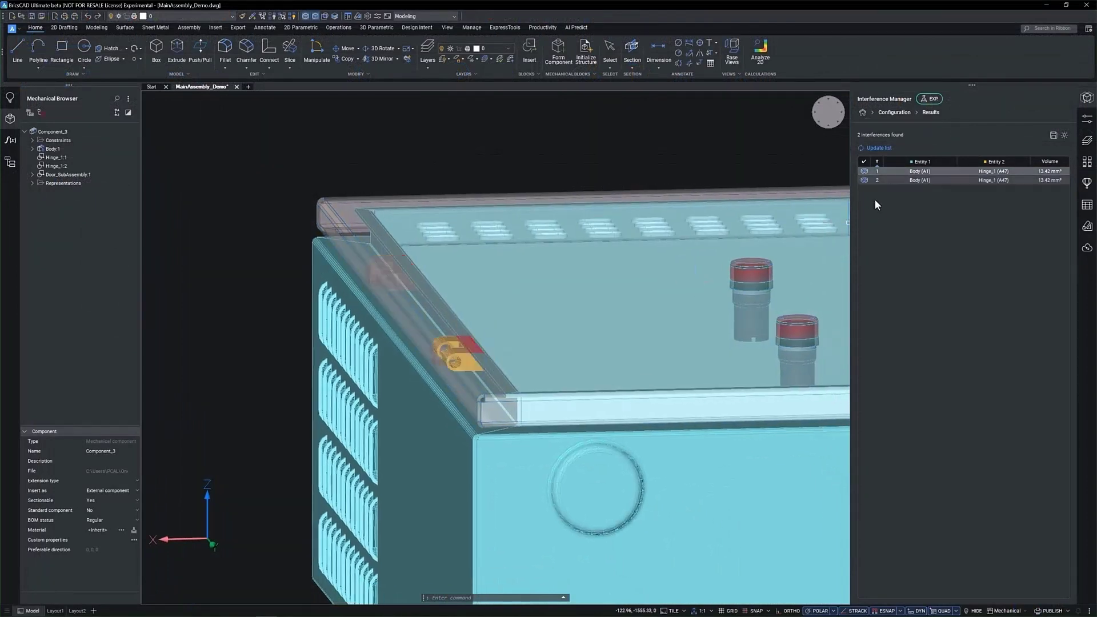
scroll(448, 344, "up", 8)
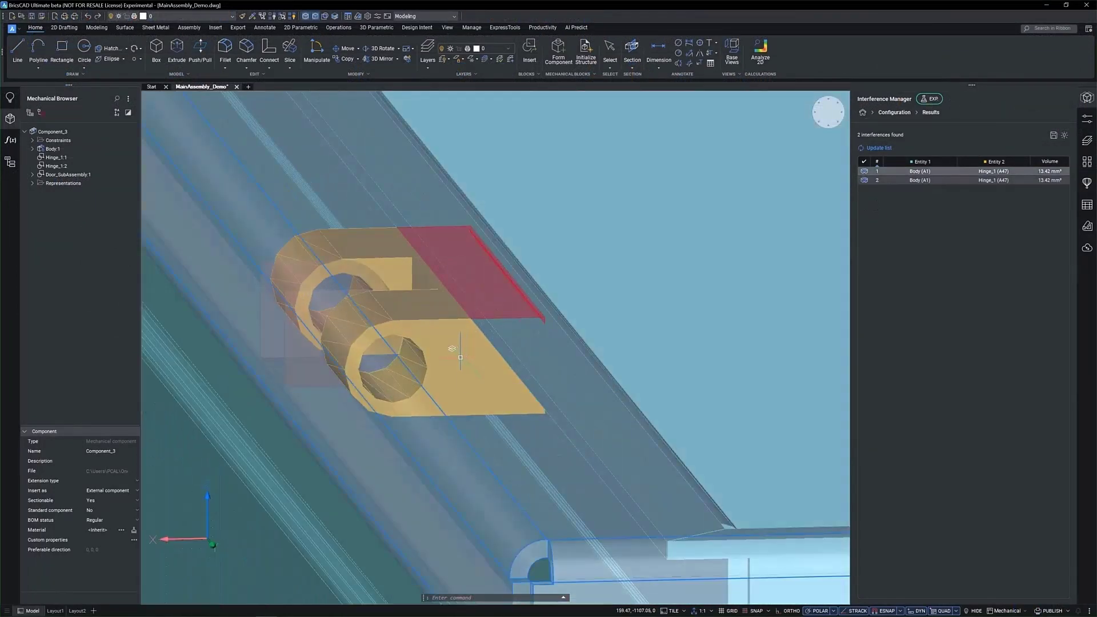
mouse_move(460, 357)
key("Tab")
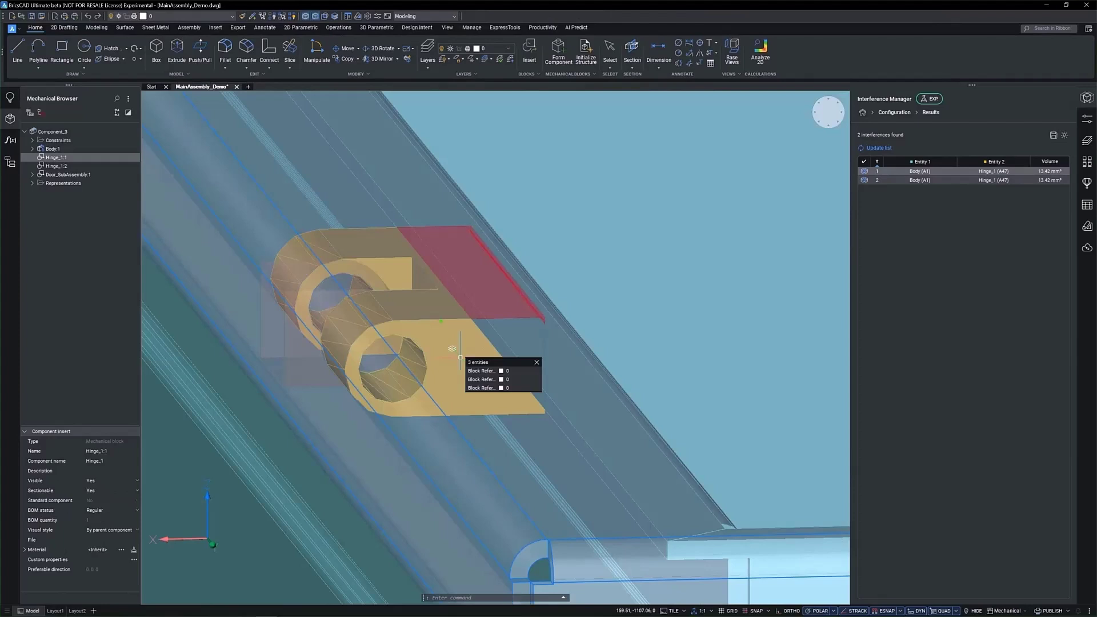
left_click(461, 357)
scroll(461, 357, "down", 8)
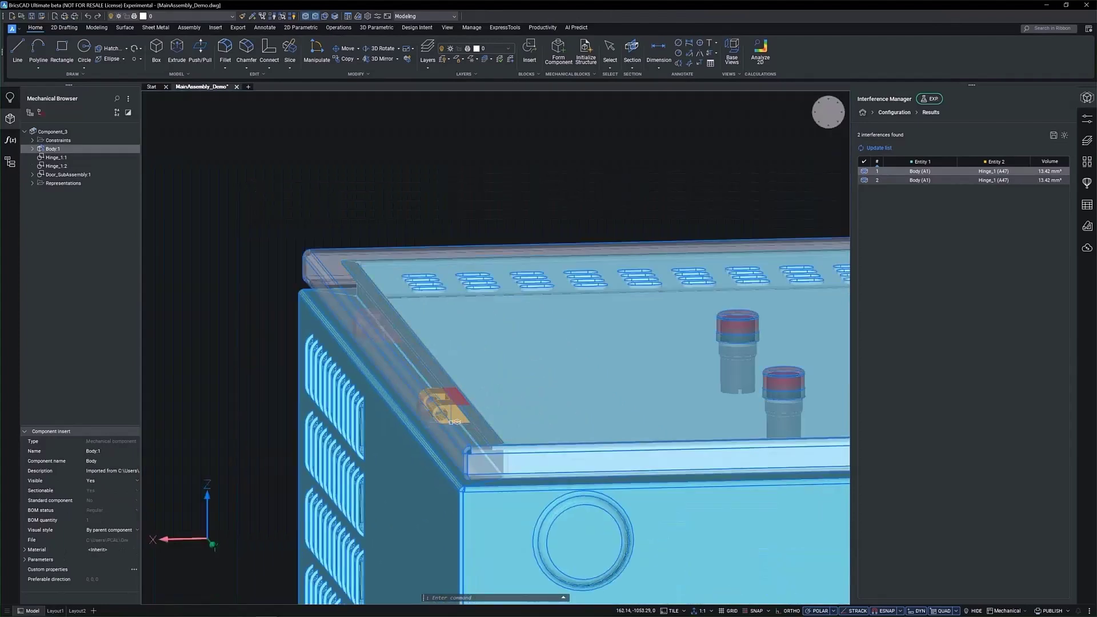
middle_click_drag(434, 407, 436, 361, "shift")
scroll(436, 361, "up", 5)
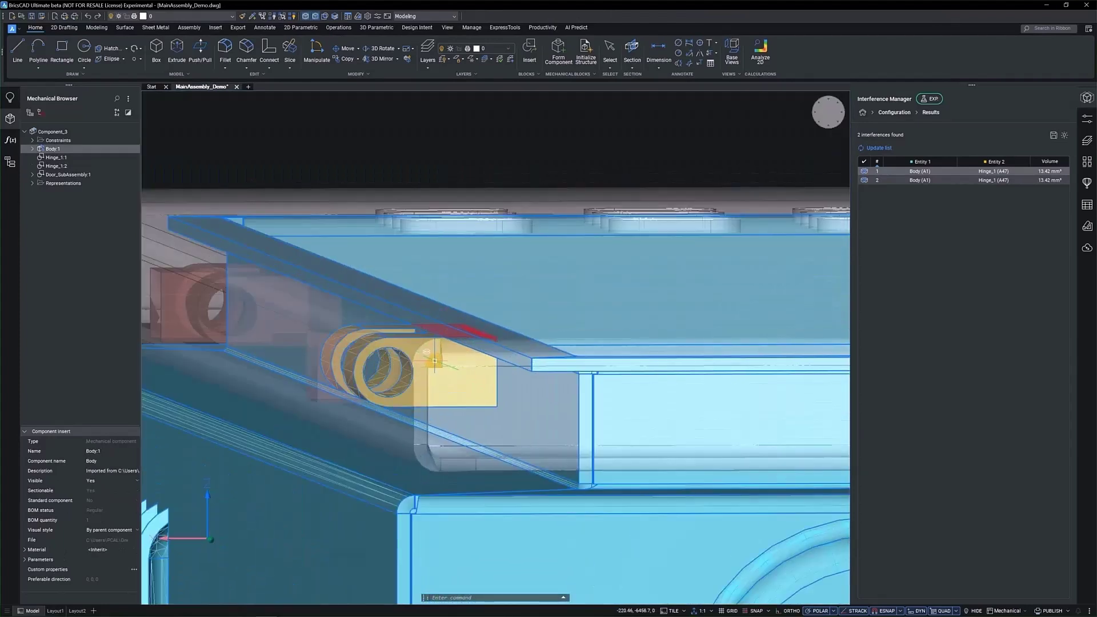
mouse_move(432, 365)
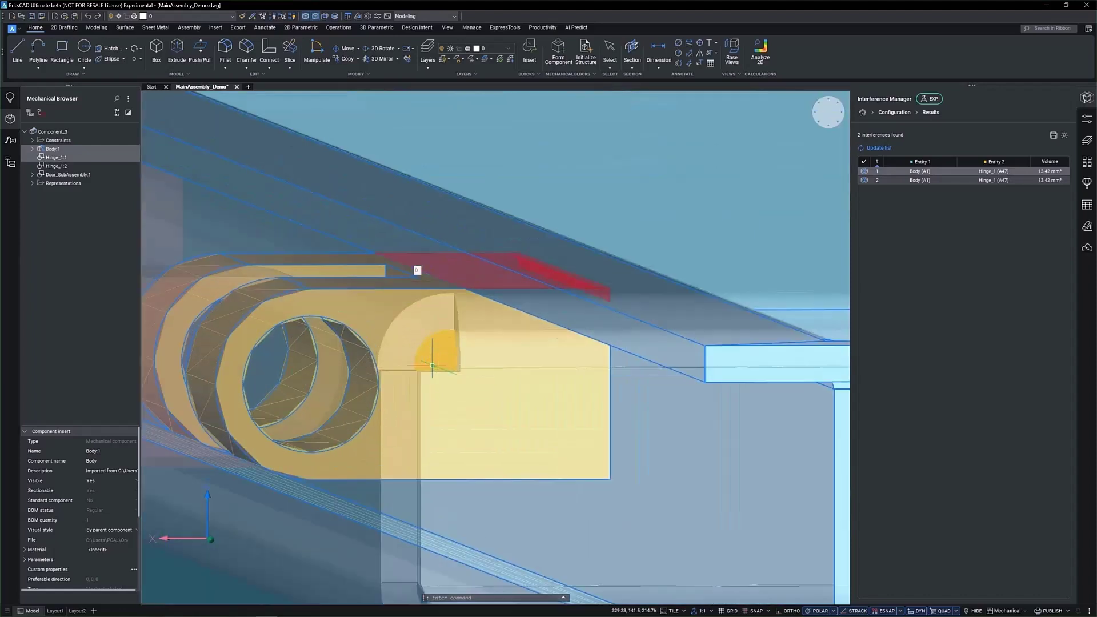
Stretch the body edge at the hinge so it clears the clash.
scroll(431, 366, "up", 4)
left_click(432, 367)
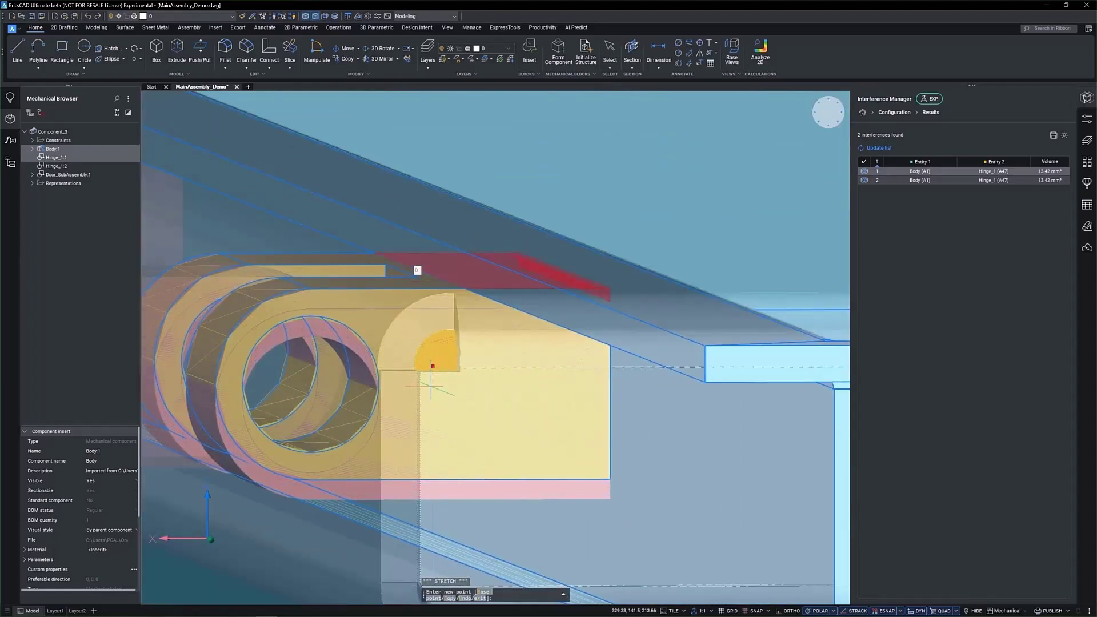
key("Escape")
scroll(434, 370, "down", 3)
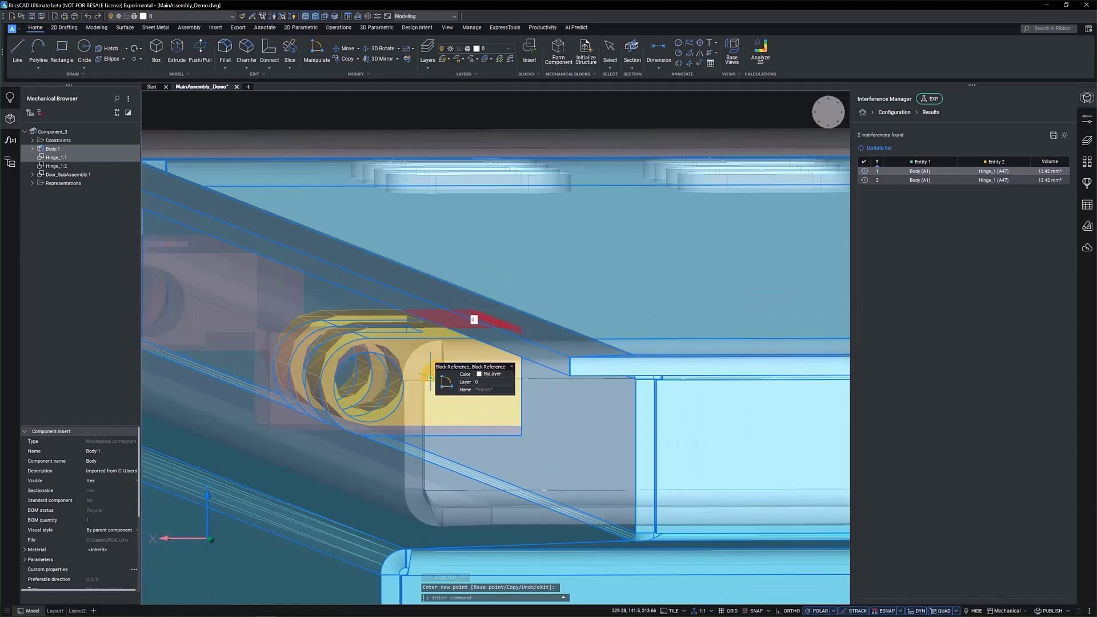
scroll(333, 293, "down", 5)
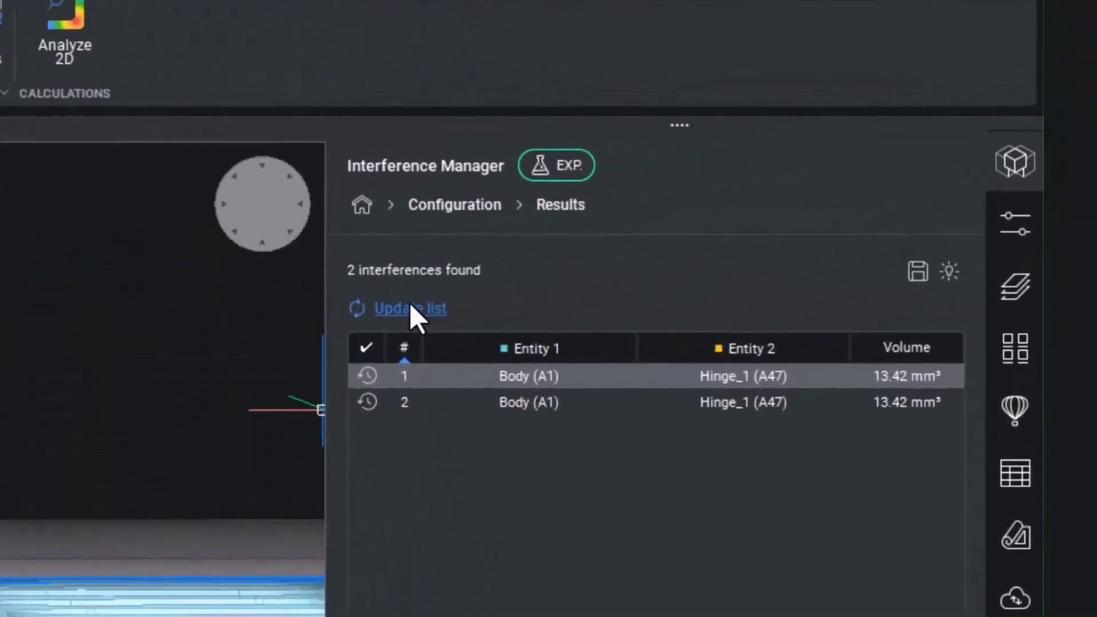
Refresh the interference results to confirm 0 interferences, then return to isometric view.
left_click(879, 148)
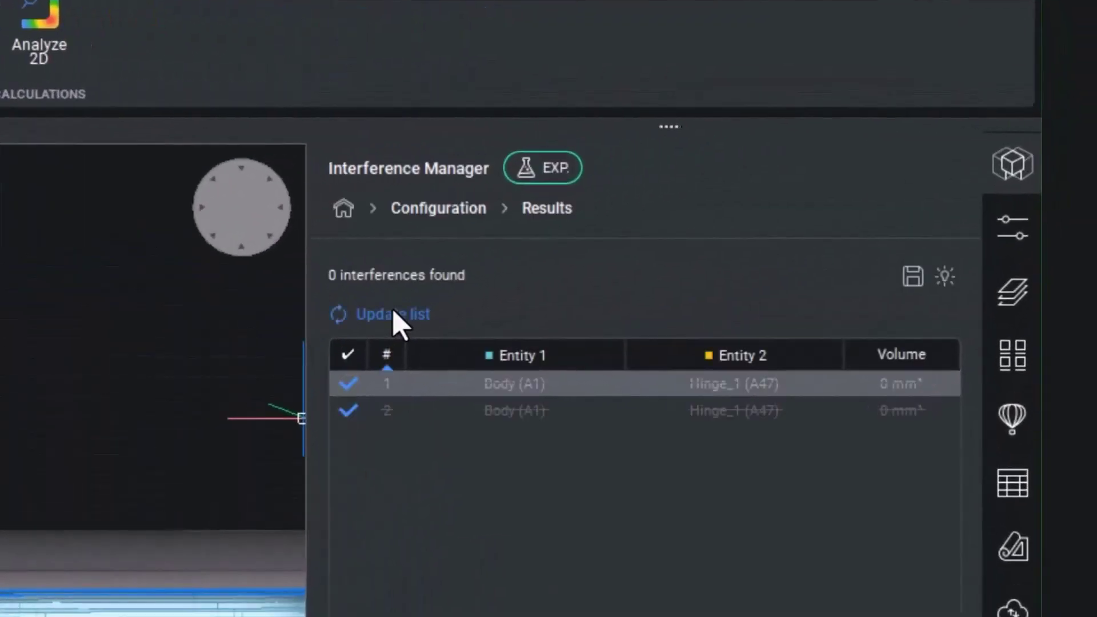
mouse_move(347, 383)
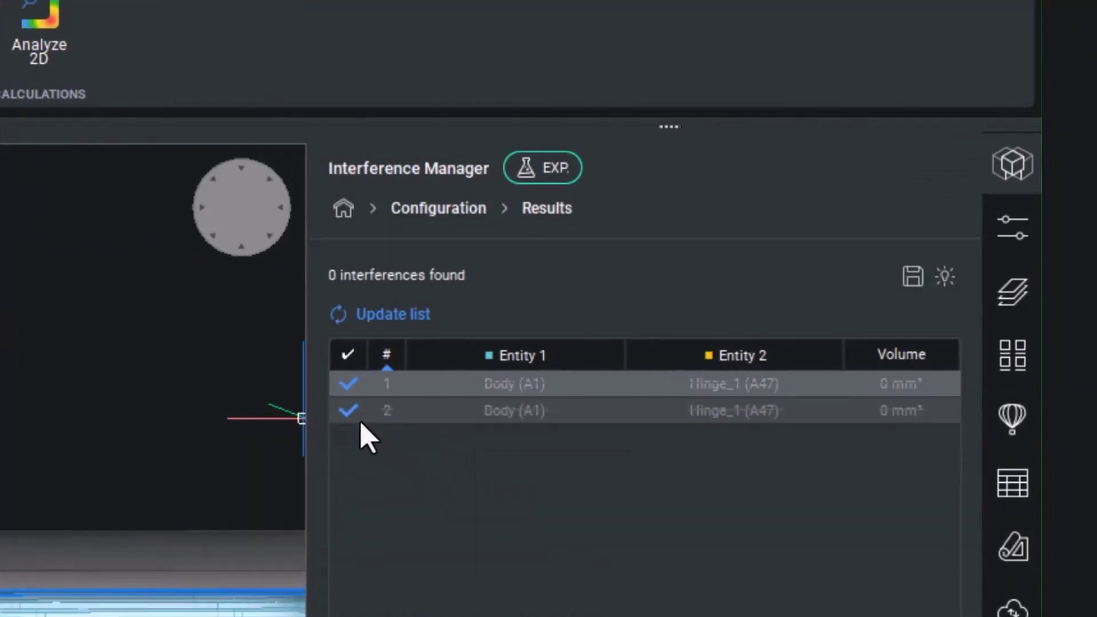
mouse_move(351, 414)
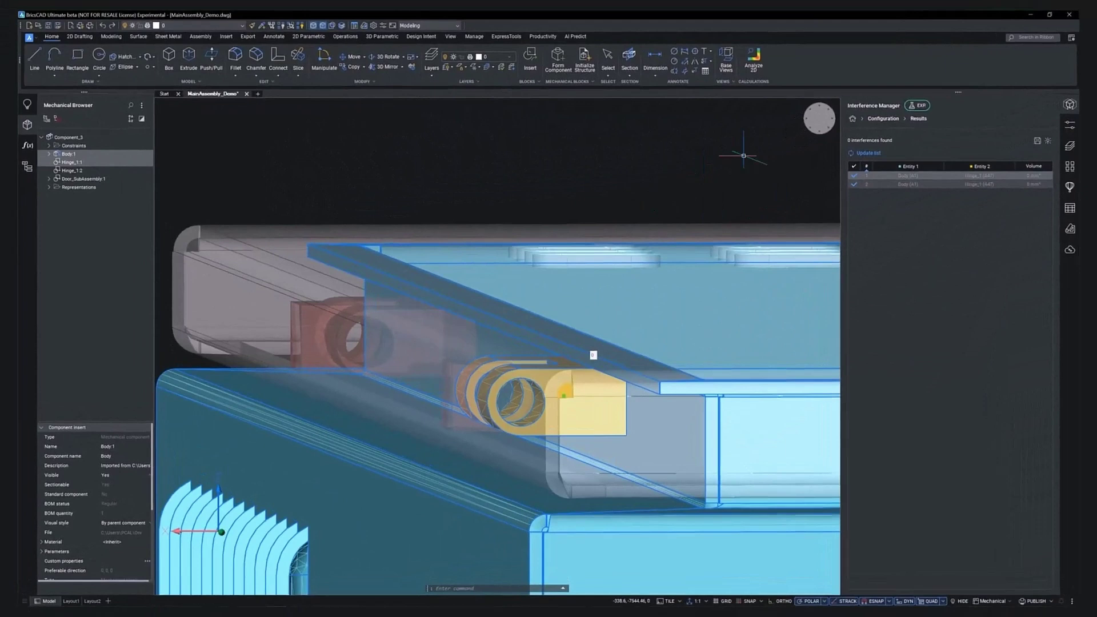
left_click(815, 123)
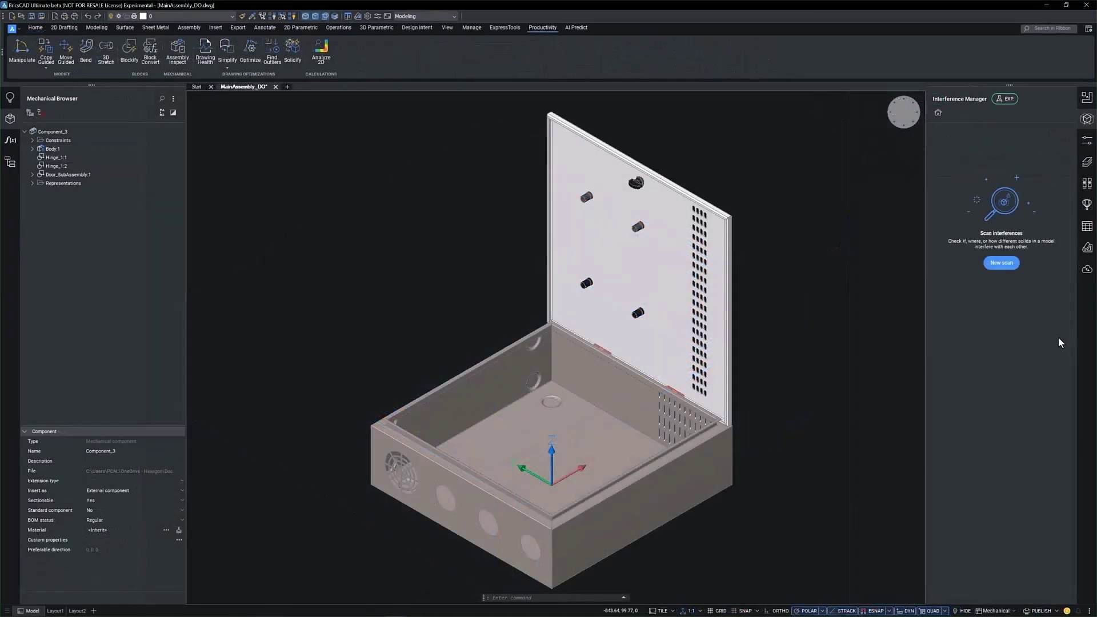
Run a new Entire drawing scan with interference volume calculation, finding 6 interferences.
left_click(1000, 264)
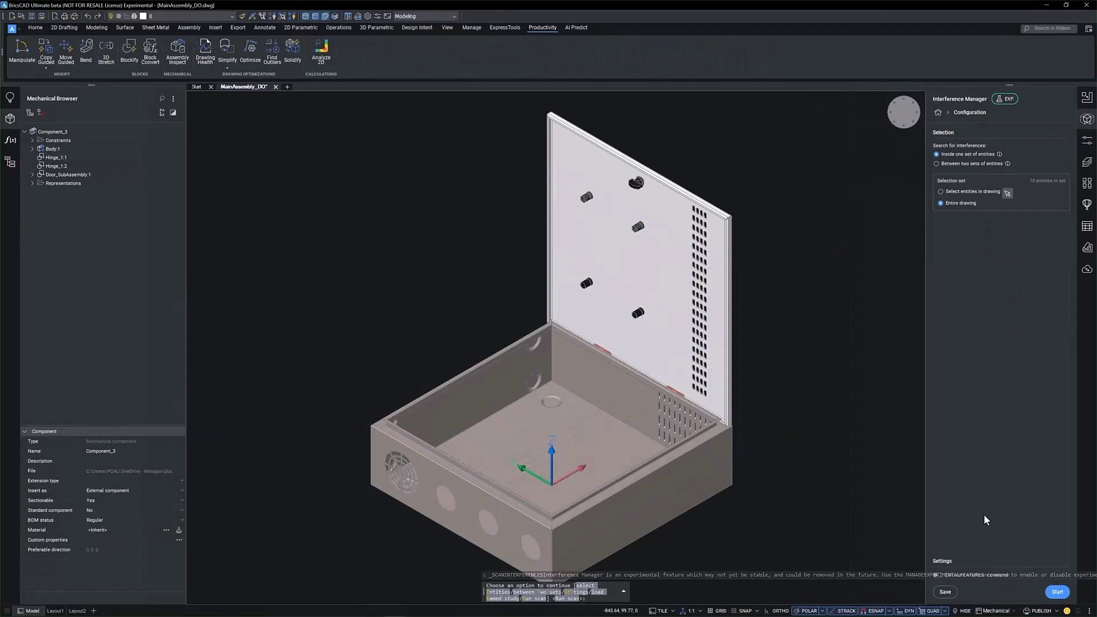
left_click(937, 575)
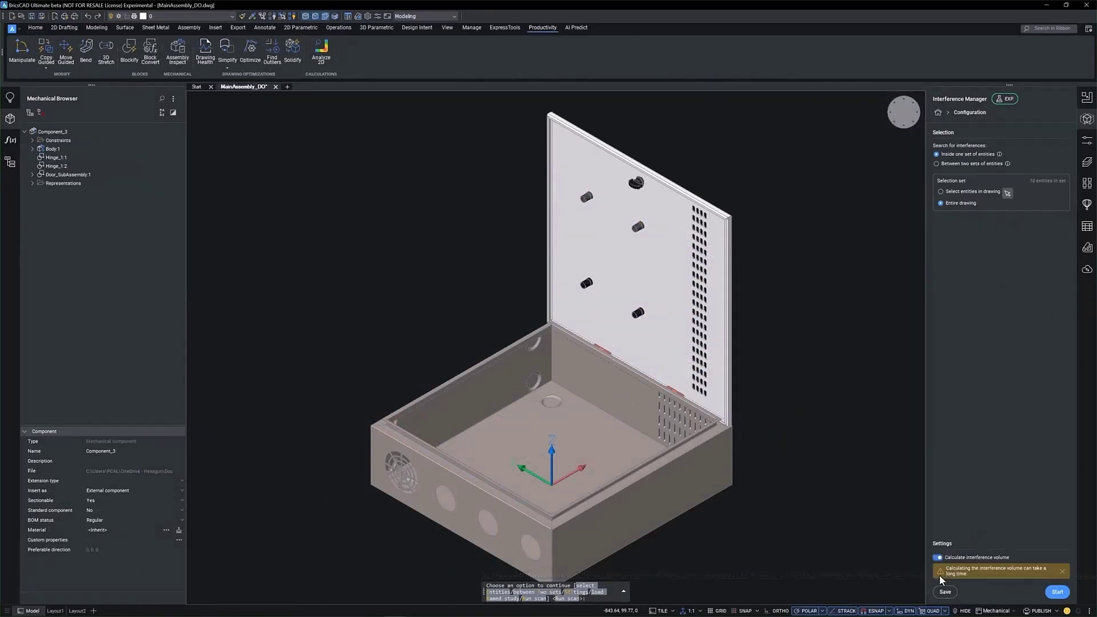
left_click(1049, 594)
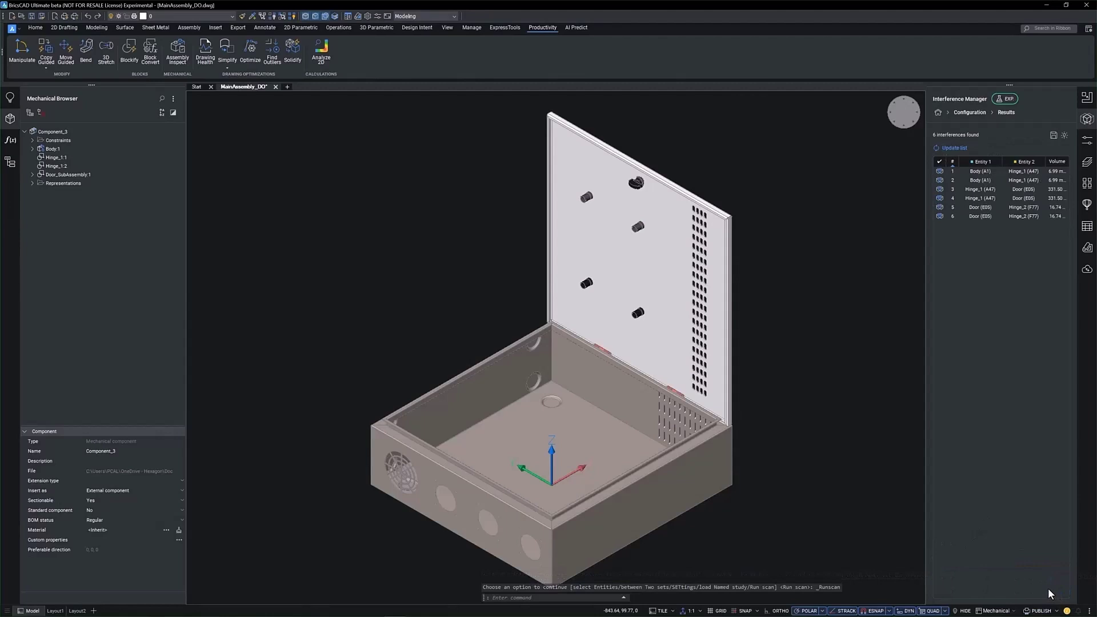
Zoom to result rows 1–3: the two Body–Hinge_1 clashes and the Hinge_1–Door clash.
left_click(990, 171)
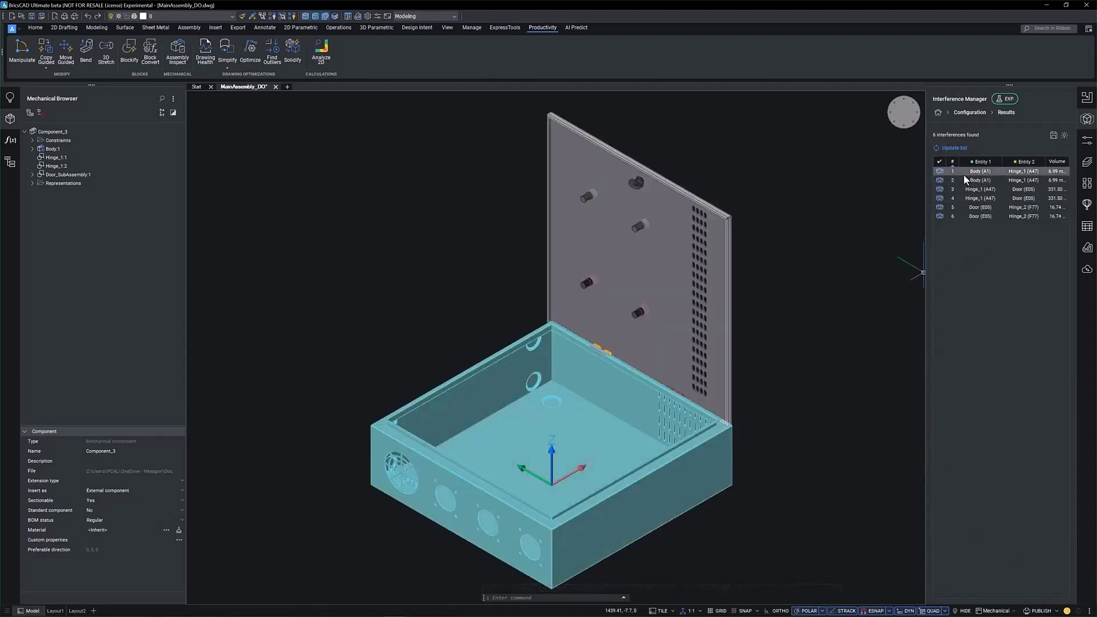
left_click(979, 179)
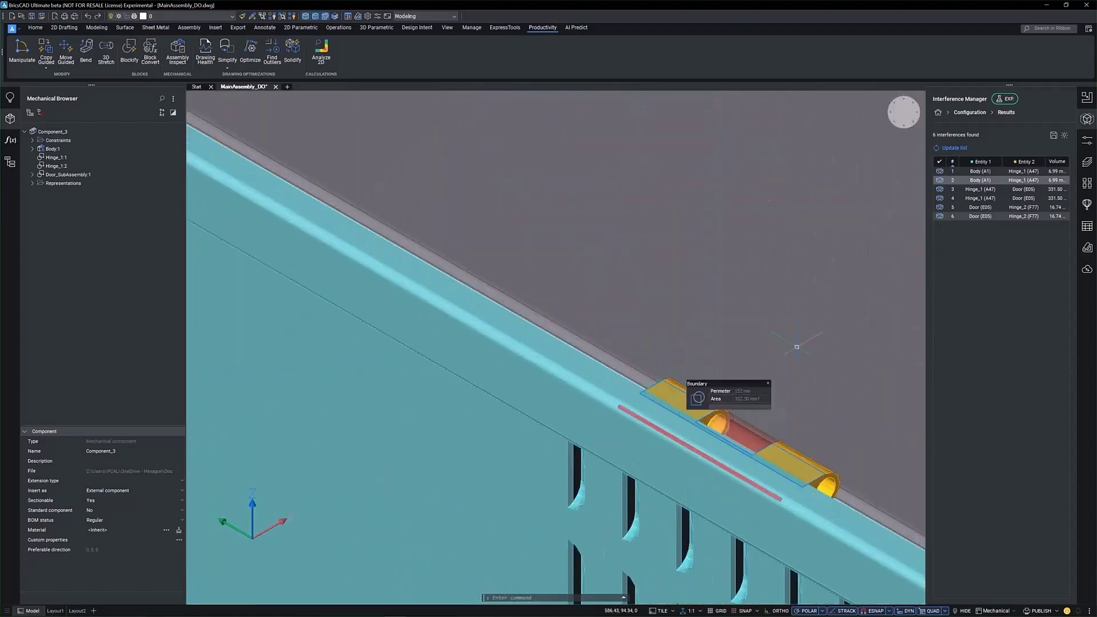
left_click(1003, 188)
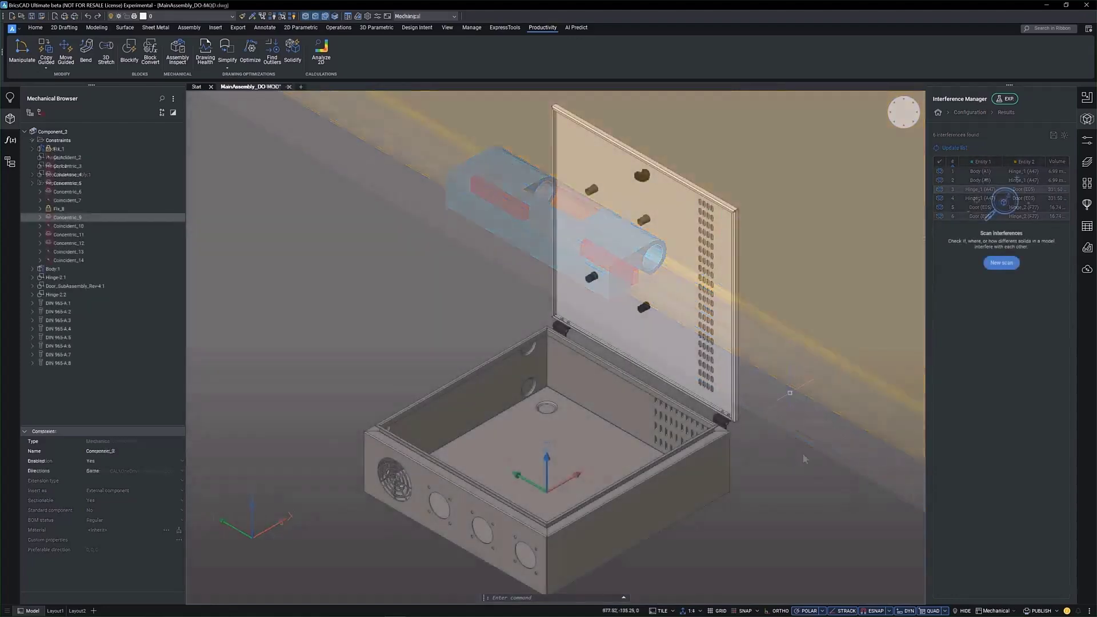
Rescan the modified enclosure for 0 interferences and create Assembly_Sequence_1 in Sequence Manager.
scroll(804, 458, "up", 6)
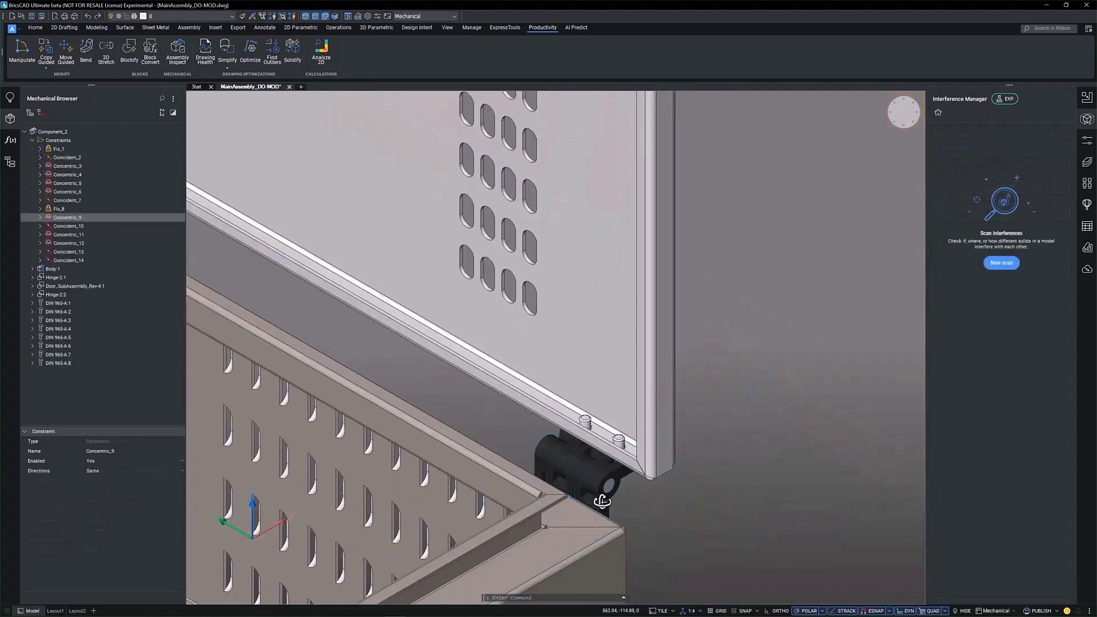
mouse_move(804, 458)
middle_mouse_down("shift")
mouse_move(485, 440)
mouse_move(399, 372)
middle_mouse_up("shift")
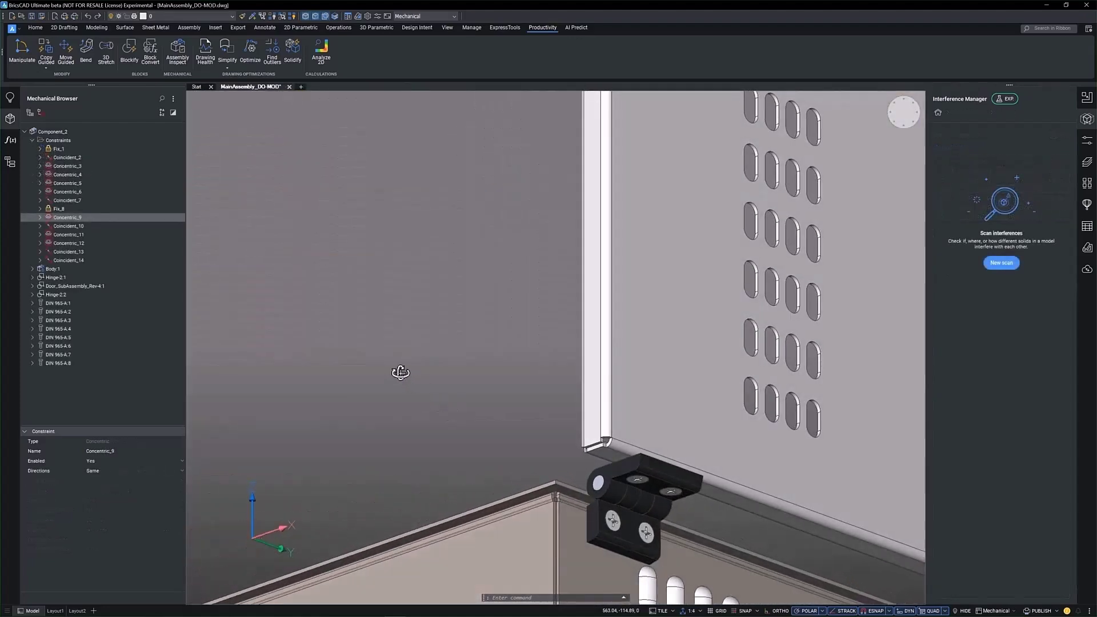
left_click(904, 113)
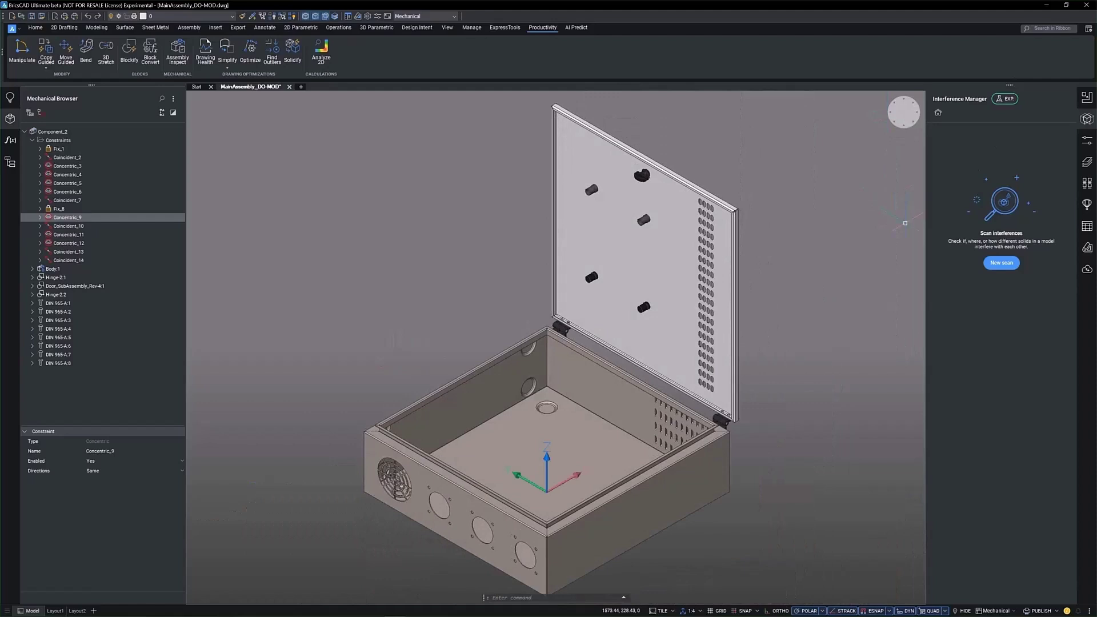
left_click(1001, 263)
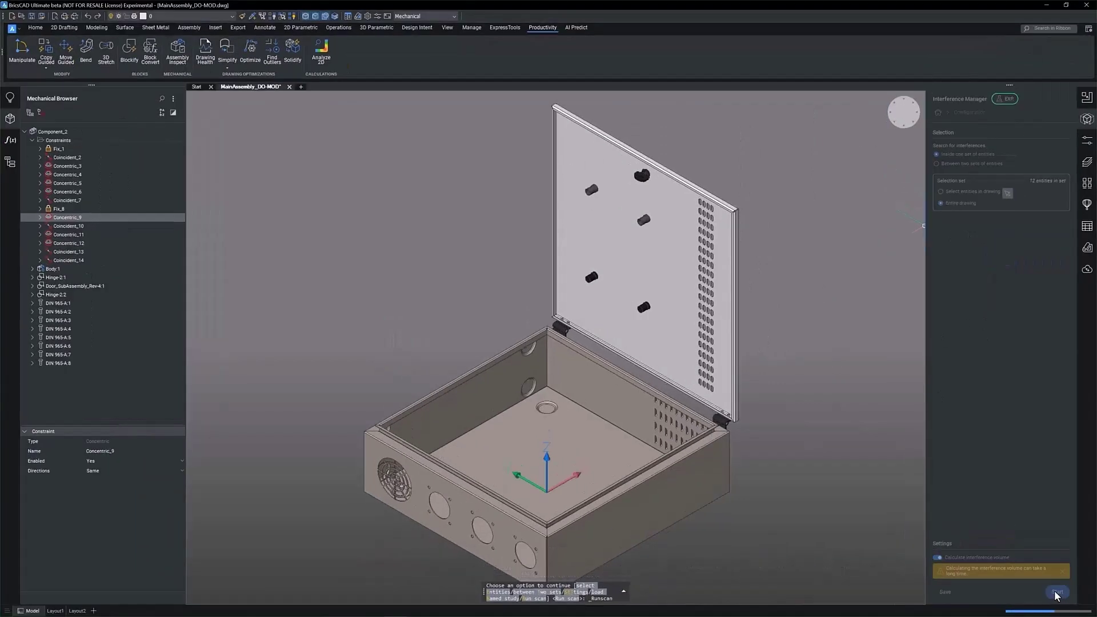
left_click(1006, 564)
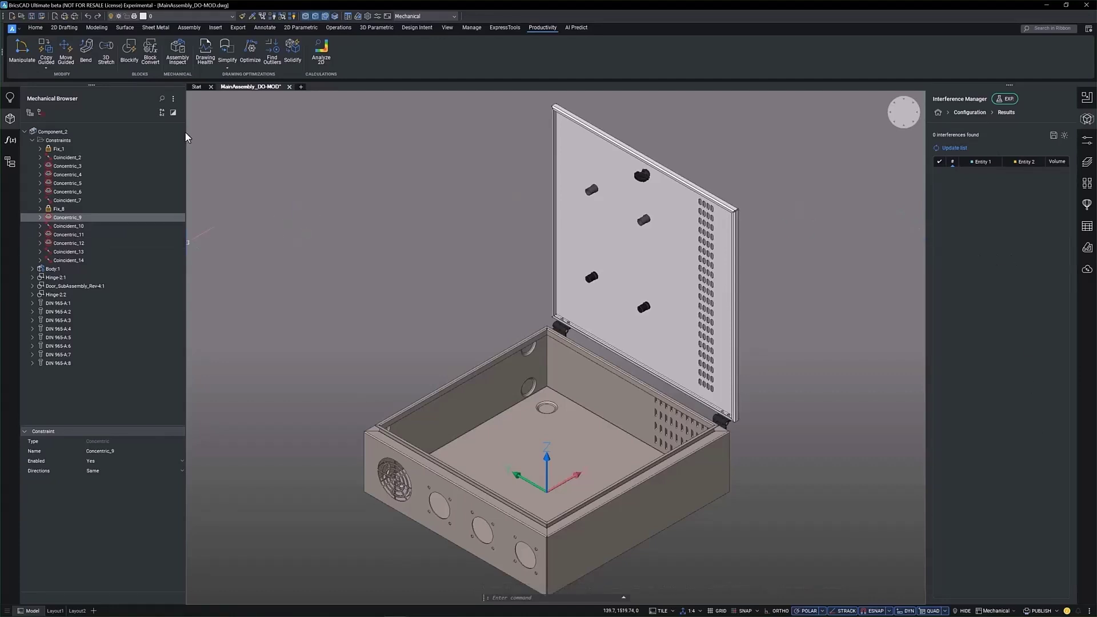
left_click(954, 124)
left_click(1008, 252)
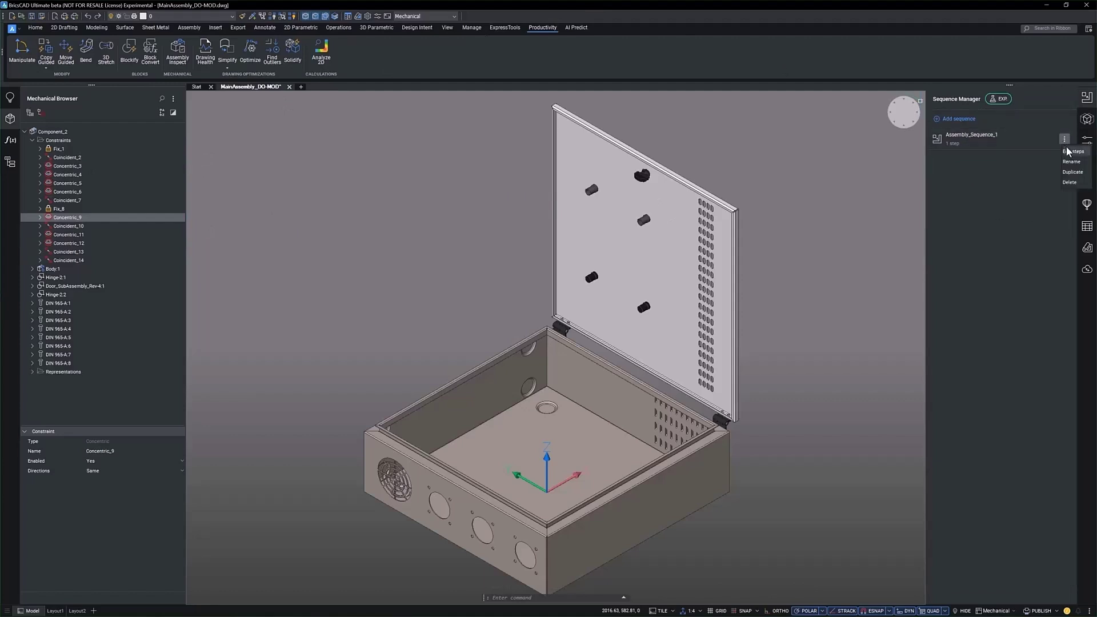
Open Assembly_Sequence_1 and add Step 1, ready to pick its removed parts at the hinge corner.
double_click(991, 140)
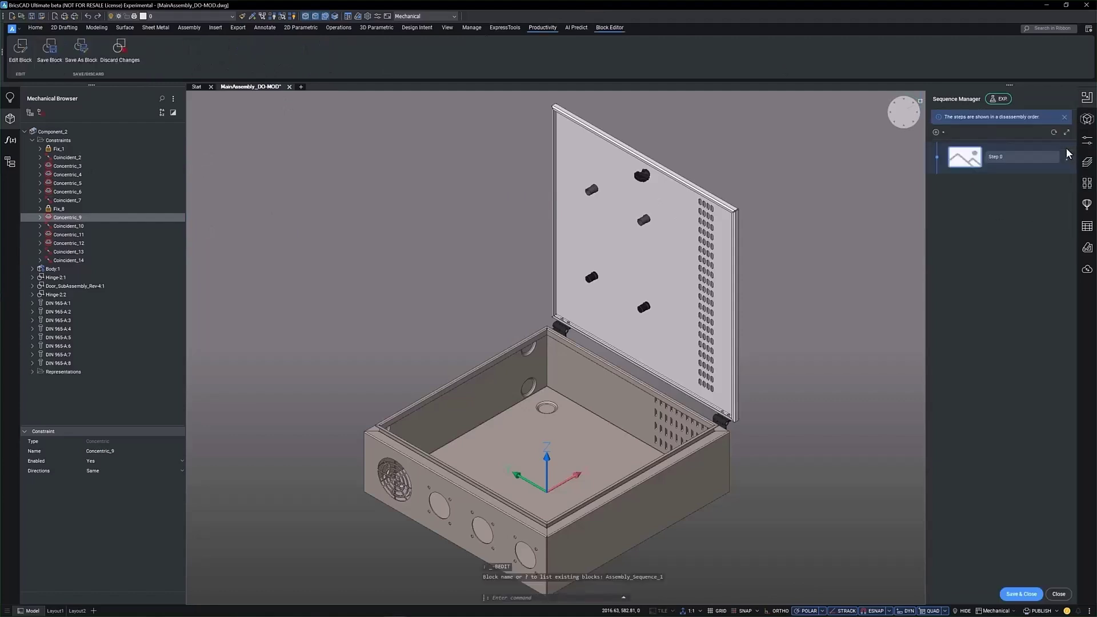
left_click(936, 132)
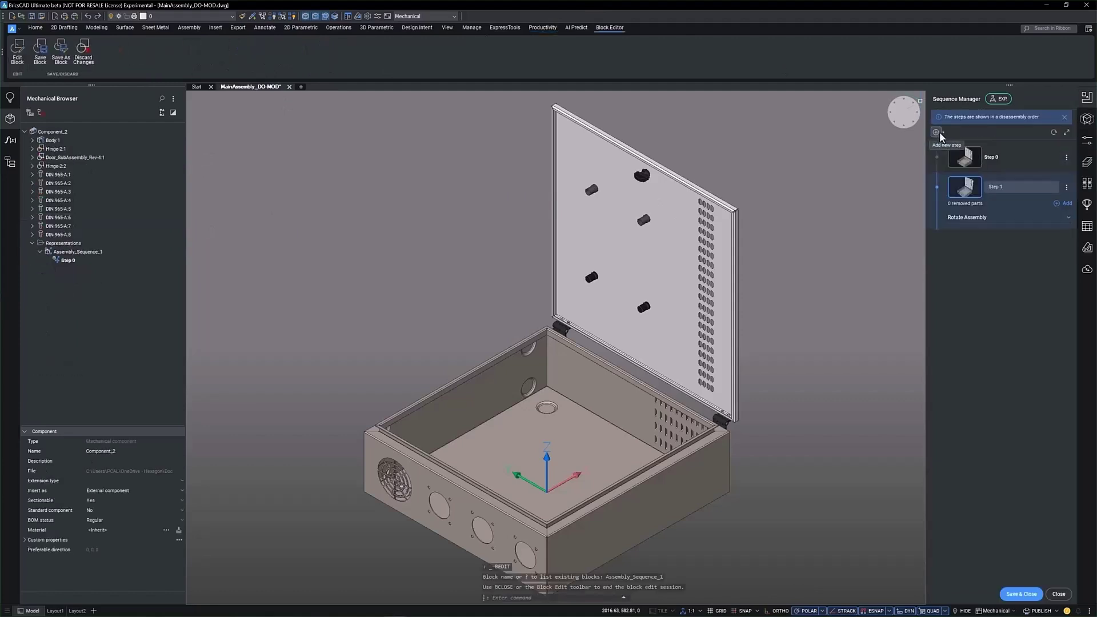
left_click(1063, 203)
scroll(775, 381, "up", 6)
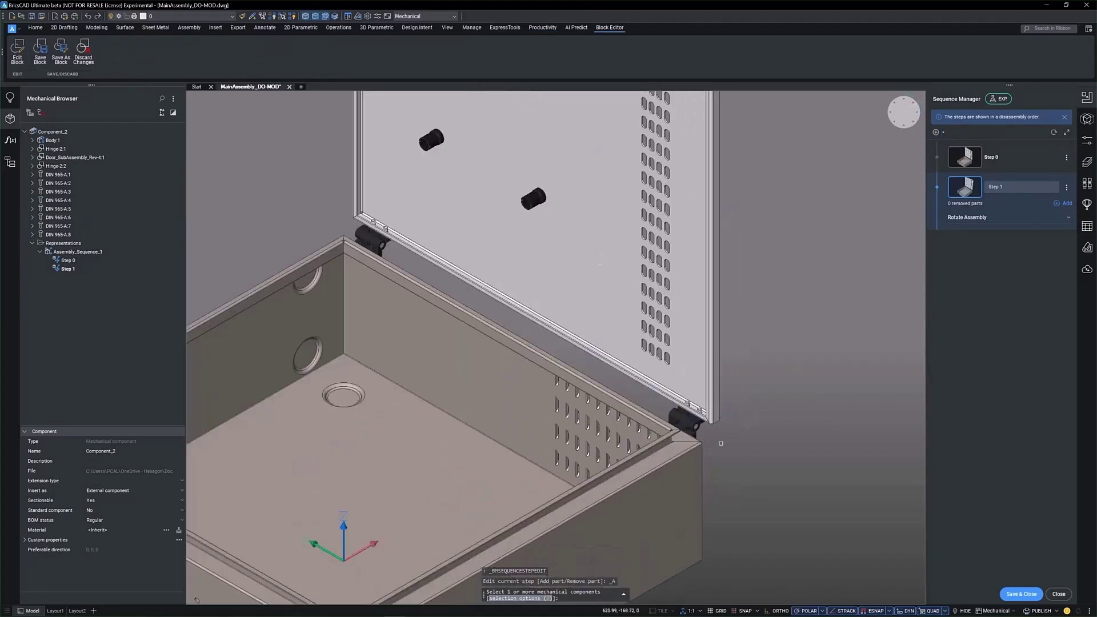
middle_click_drag(731, 398, 572, 369, "shift")
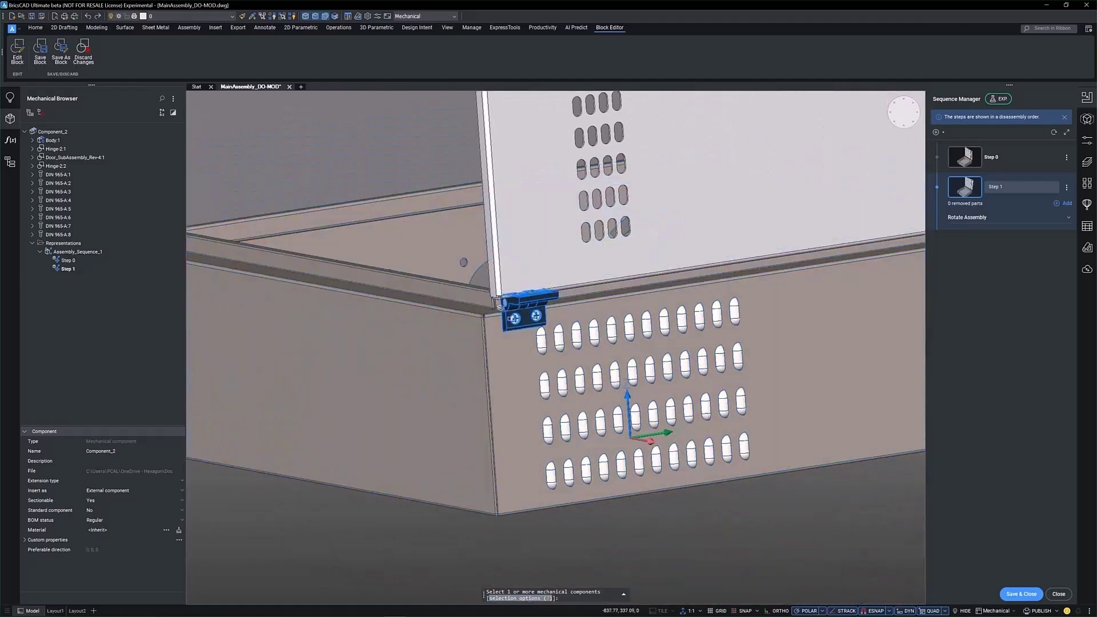
scroll(571, 366, "up", 4)
Select the four DIN 965 hinge screws and Body:1 as Step 1's removed parts.
left_click(510, 294)
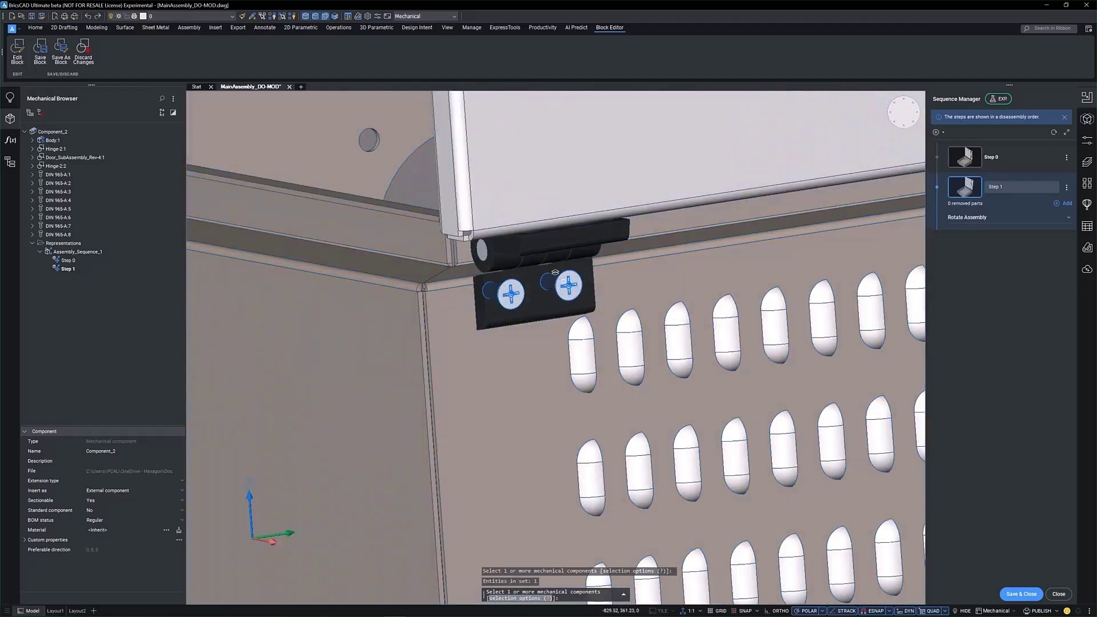
left_click(554, 273)
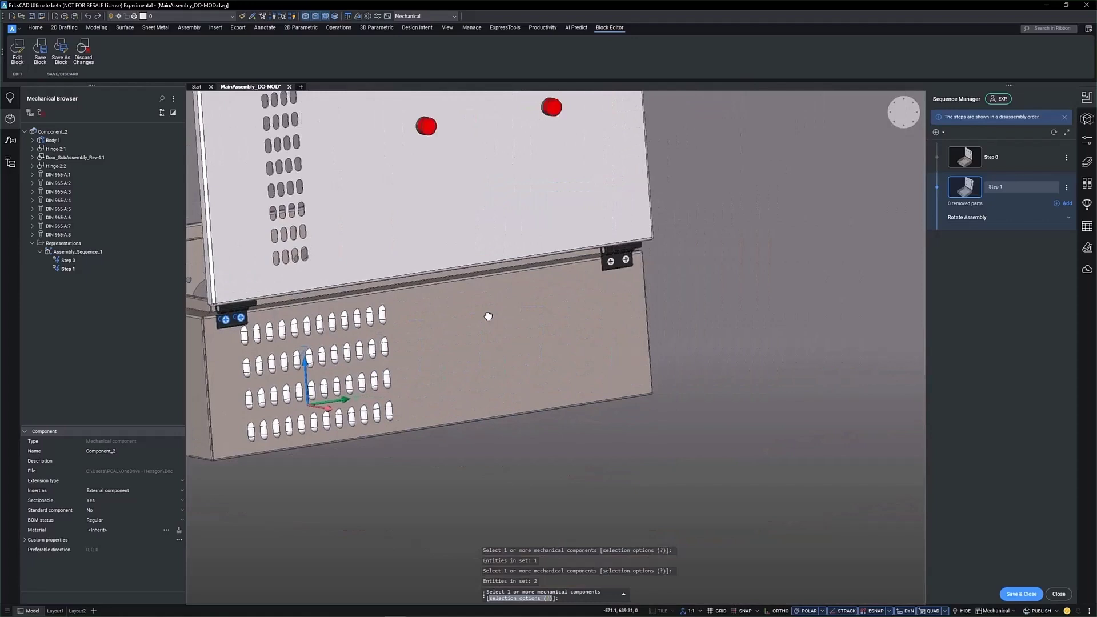
left_click(629, 272)
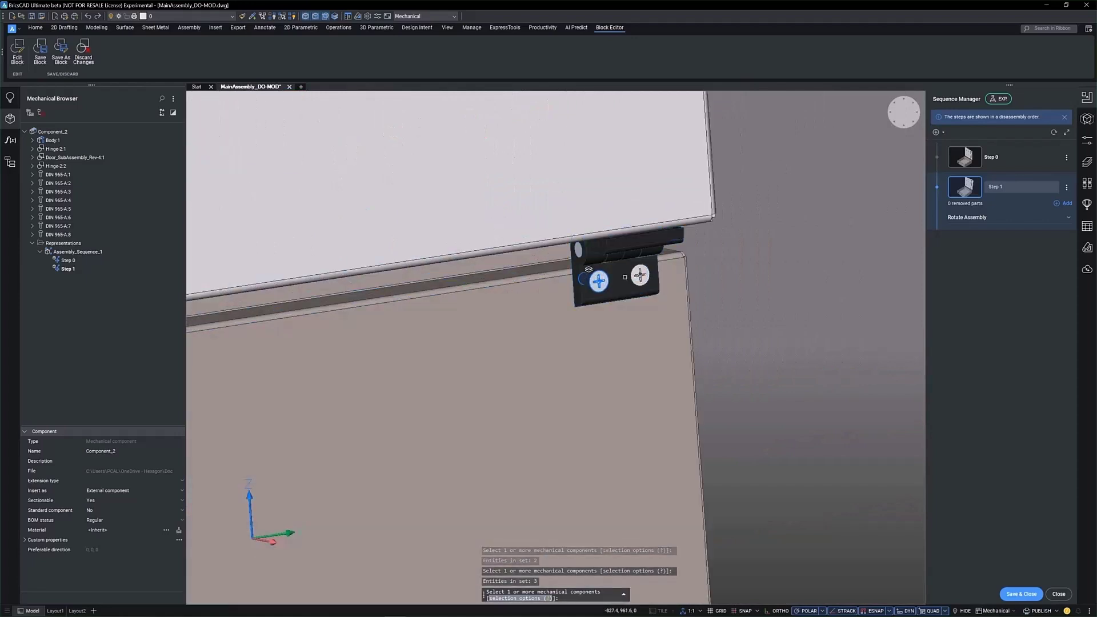
left_click(627, 269)
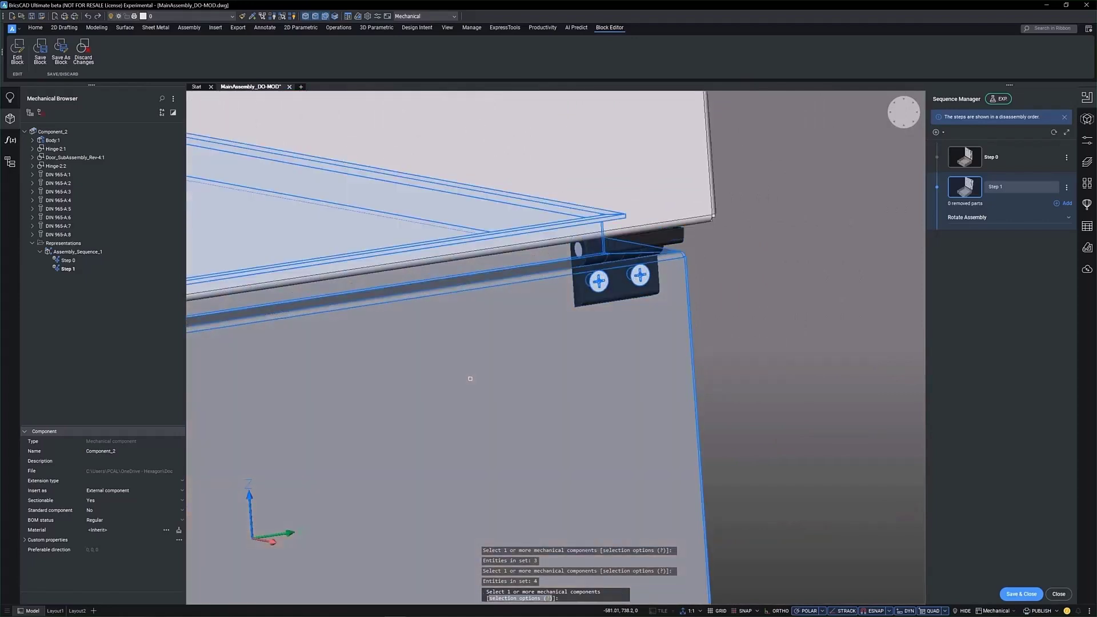
key("Return")
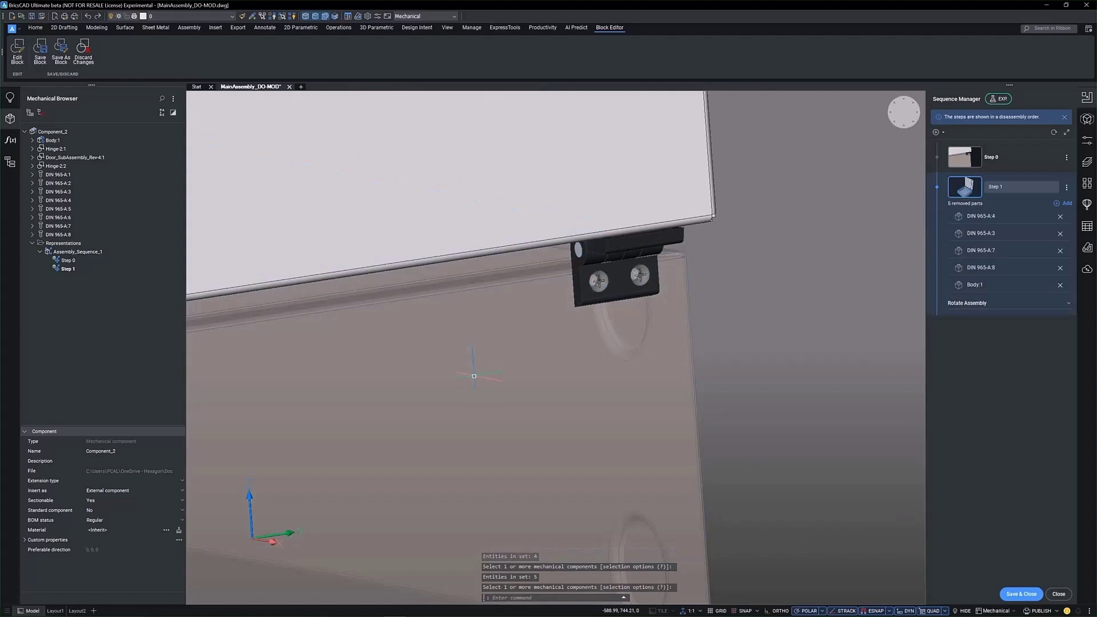
scroll(469, 379, "down", 4)
middle_click_drag(442, 390, 664, 365)
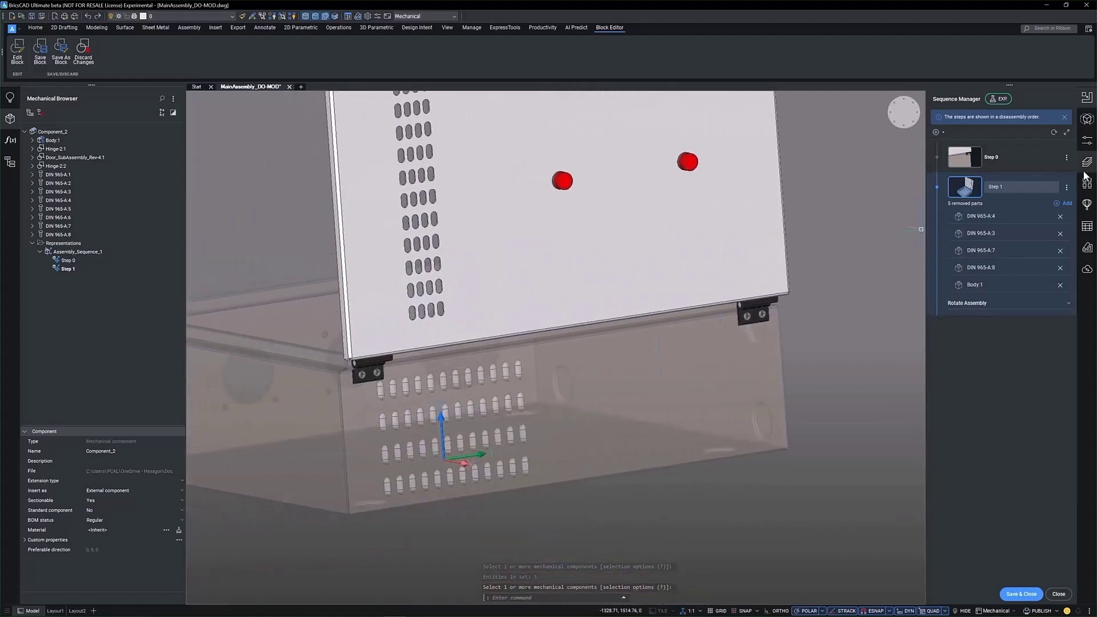
Add Step 2 and select the left hinge's two screws for removal.
left_click(936, 132)
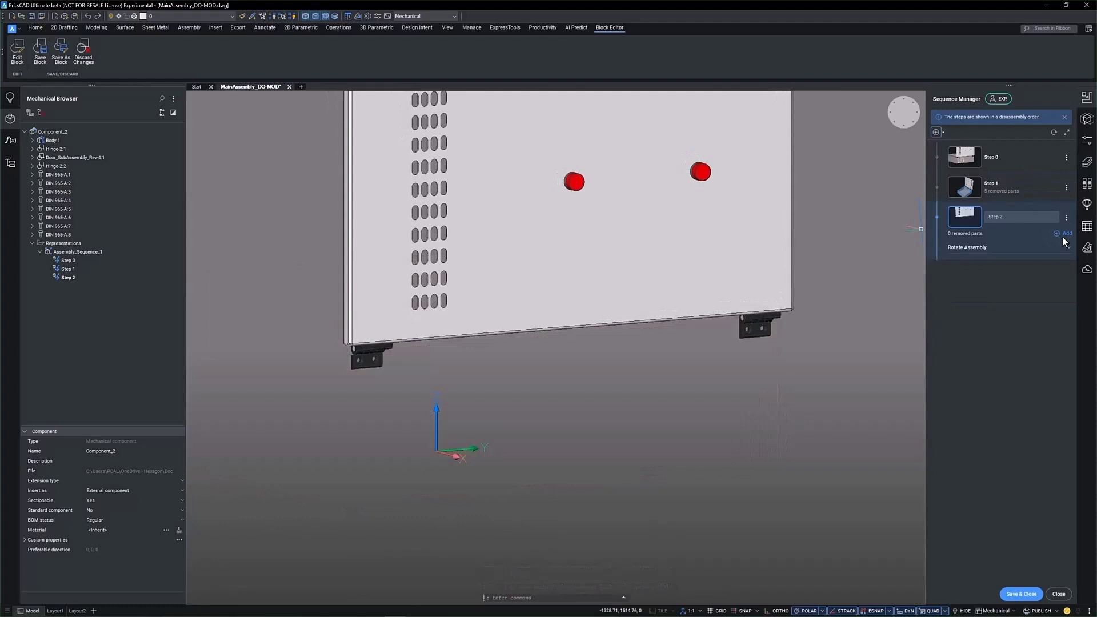
left_click(1061, 233)
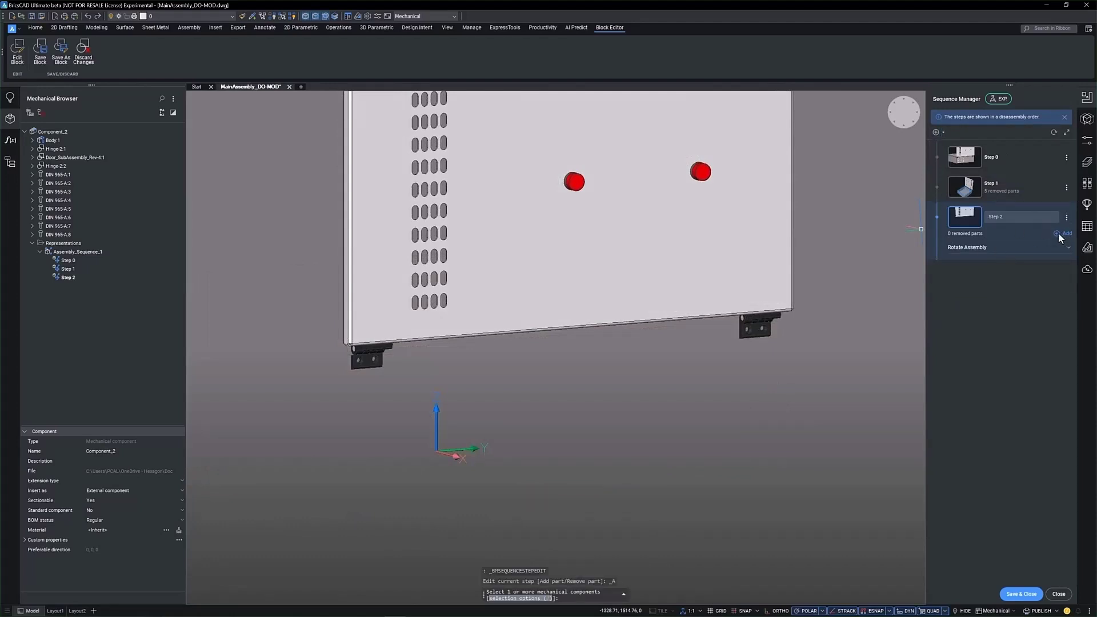
middle_click_drag(444, 383, 429, 282, "shift")
scroll(354, 229, "up", 5)
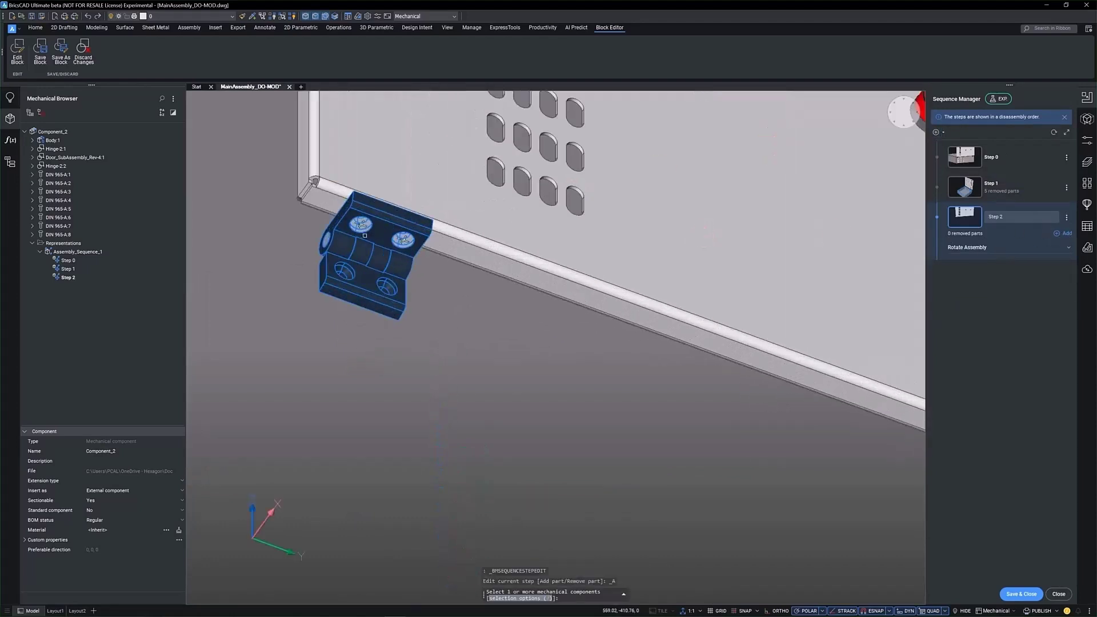
left_click(355, 222)
left_click(403, 240)
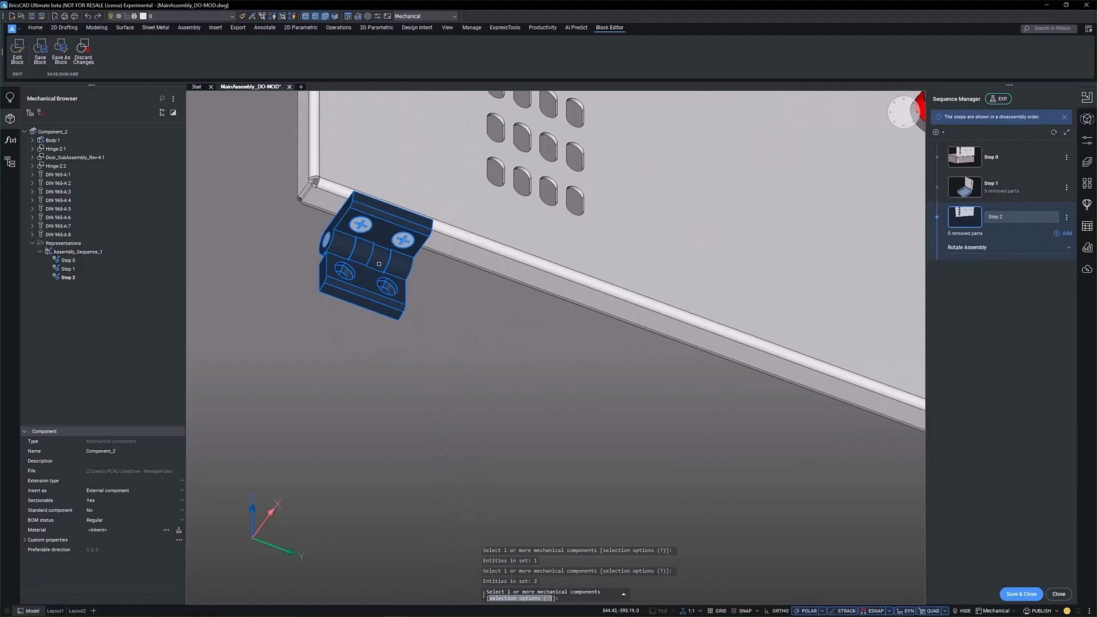
Select the right hinge and its screws, completing Step 2's six removed parts.
scroll(380, 263, "down", 5)
middle_click_drag(692, 394, 578, 367)
scroll(578, 368, "up", 8)
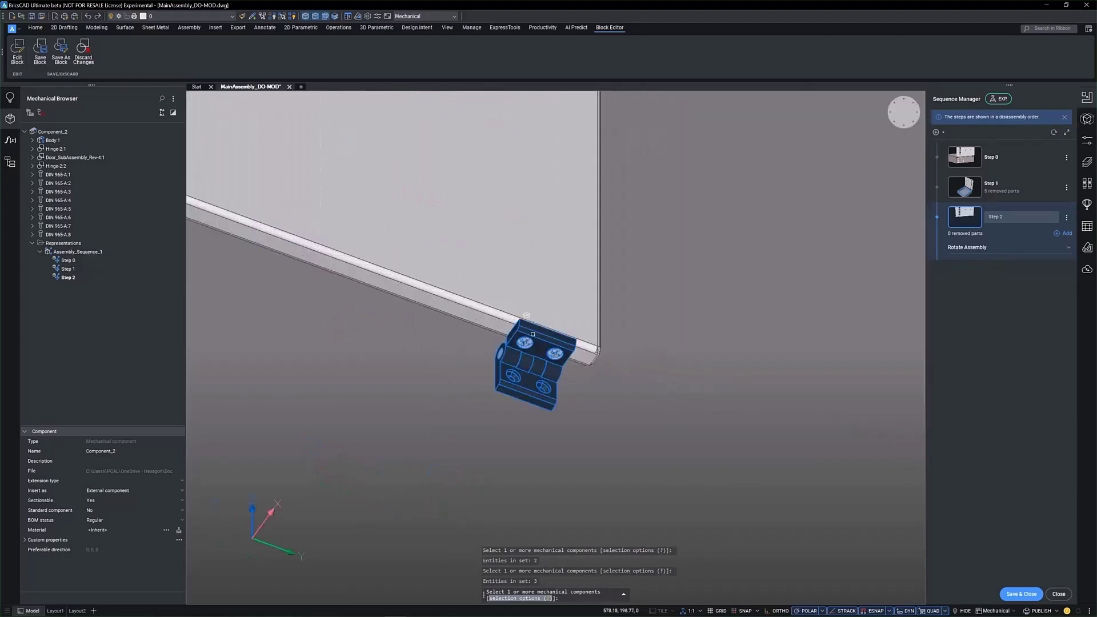
left_click(519, 340)
left_click(580, 366)
left_click(580, 369)
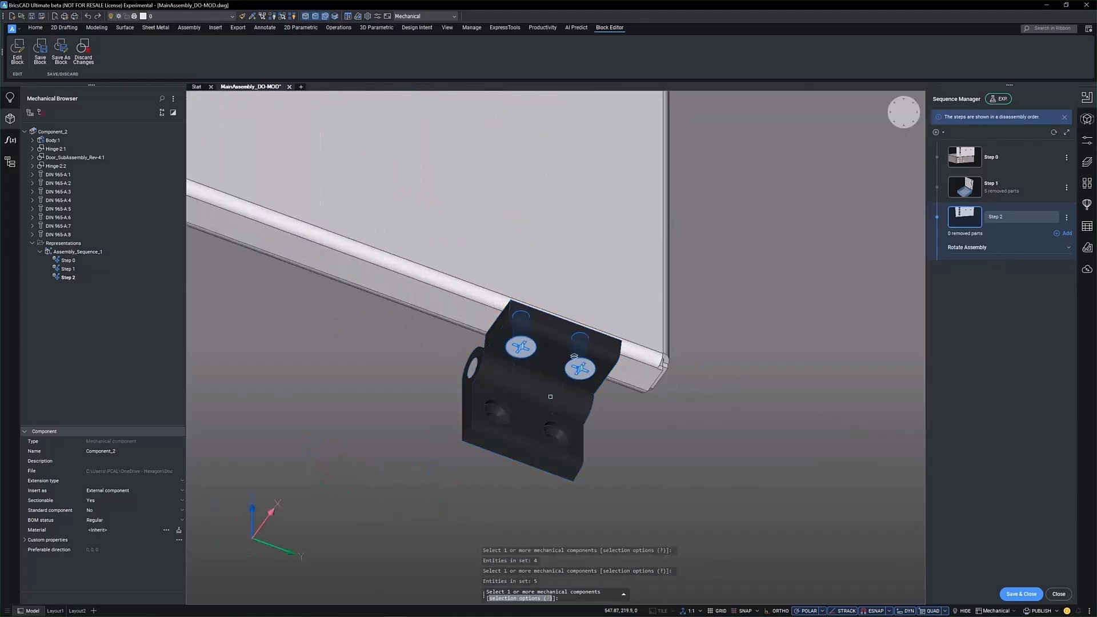
key("Return")
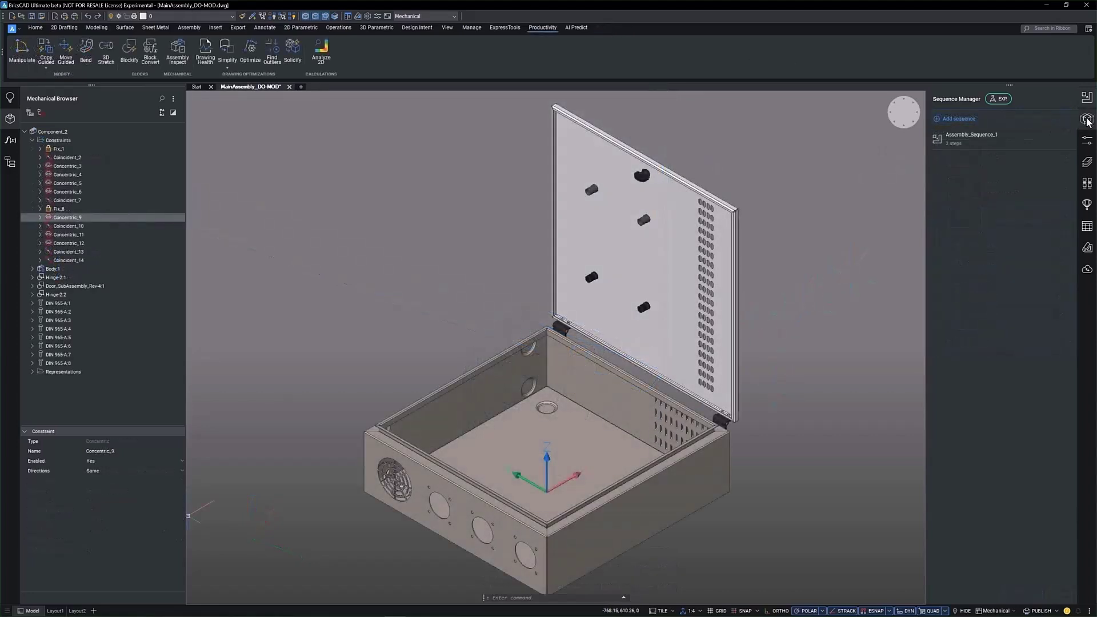
Run MASSEMBLYINSPECT, review Bracket_Routine's path clearance, visibility and gravitational stability settings, then save it.
type("massemblyinspect")
key("Return")
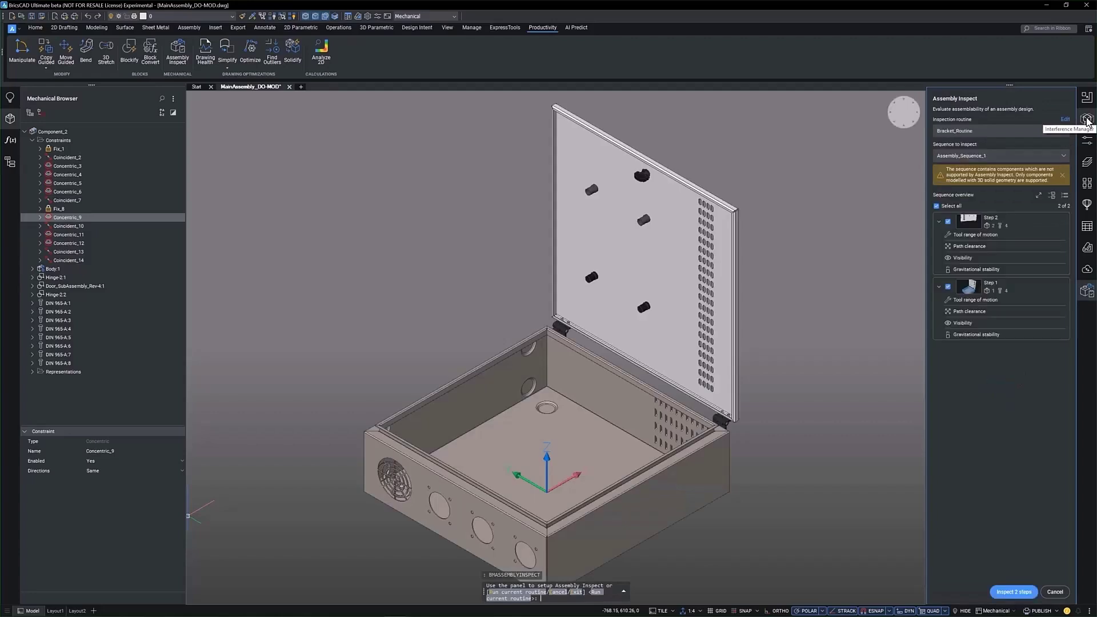
left_click(1055, 130)
left_click(1066, 120)
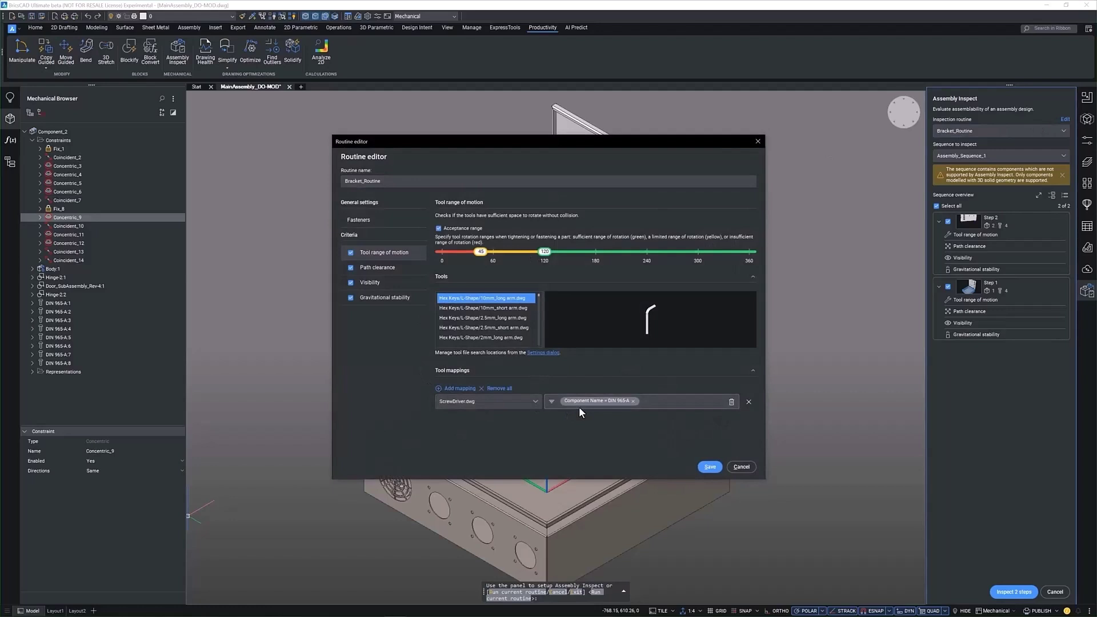
left_click(379, 269)
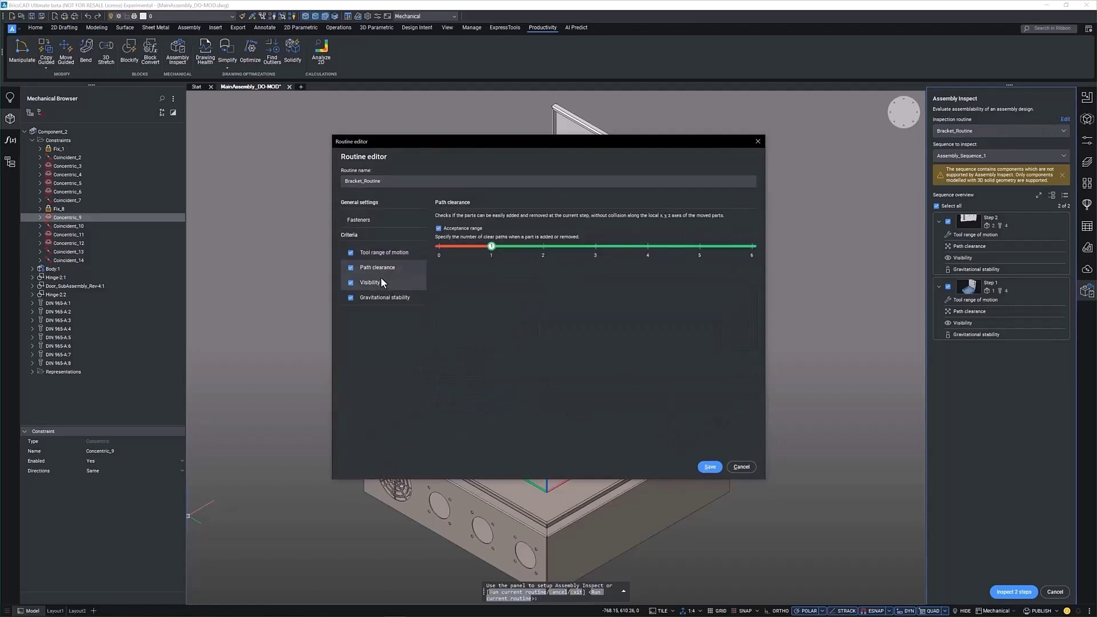
left_click(375, 282)
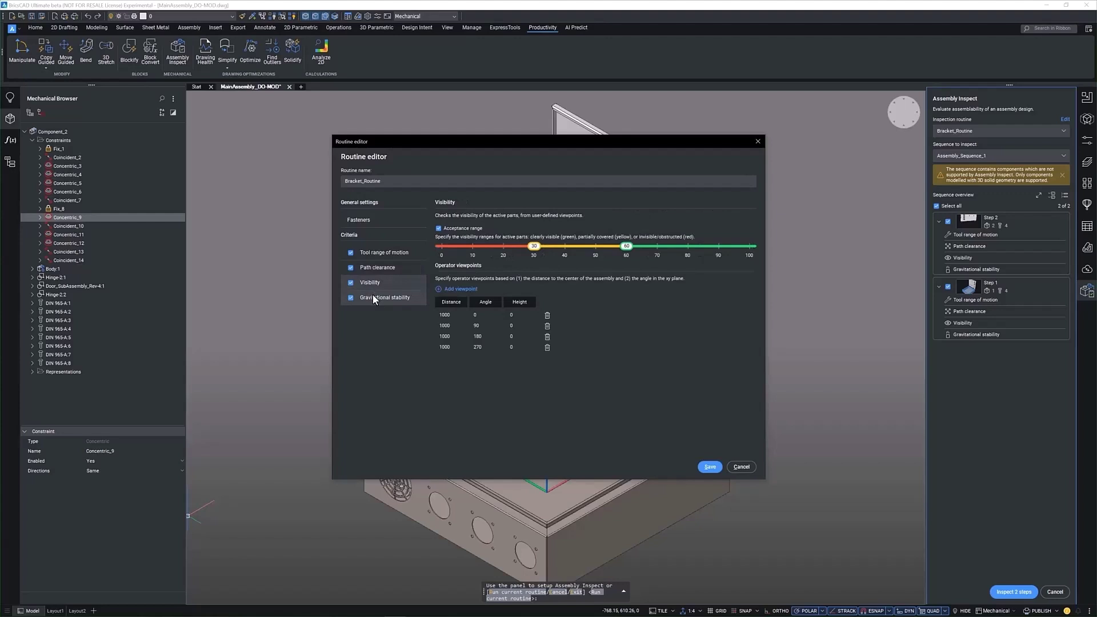
left_click(373, 297)
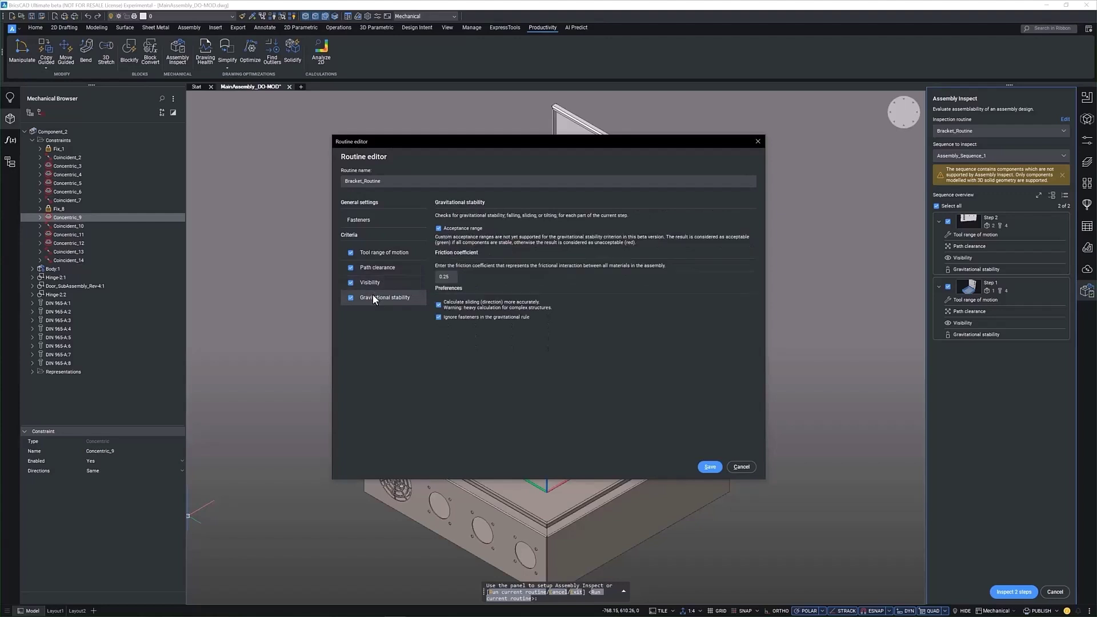
left_click(709, 466)
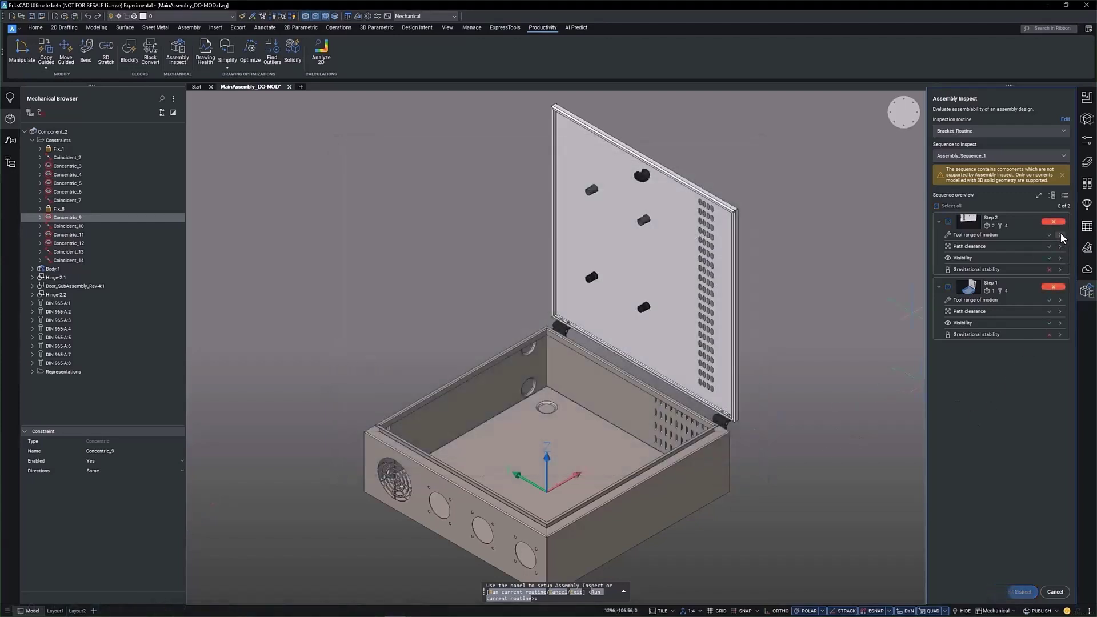
left_click(1060, 235)
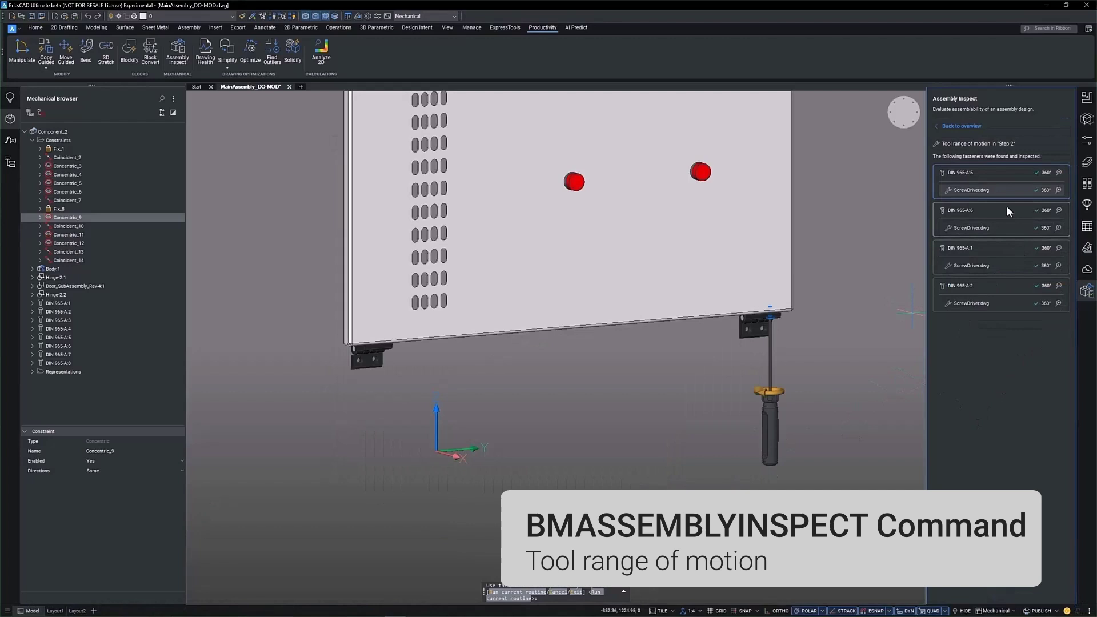
left_click(989, 227)
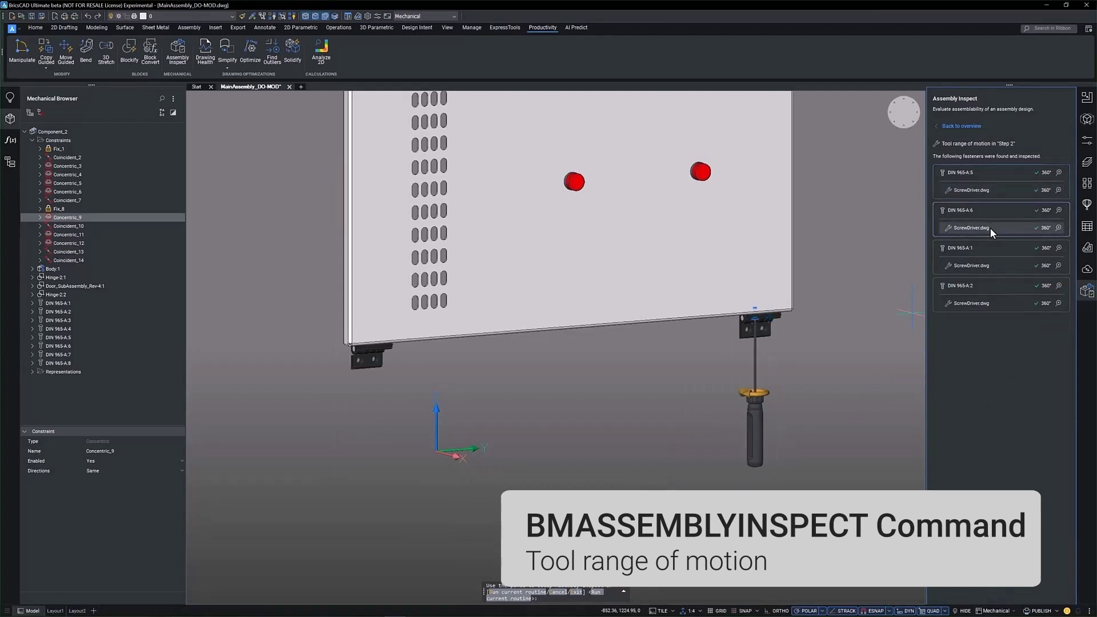
left_click(979, 268)
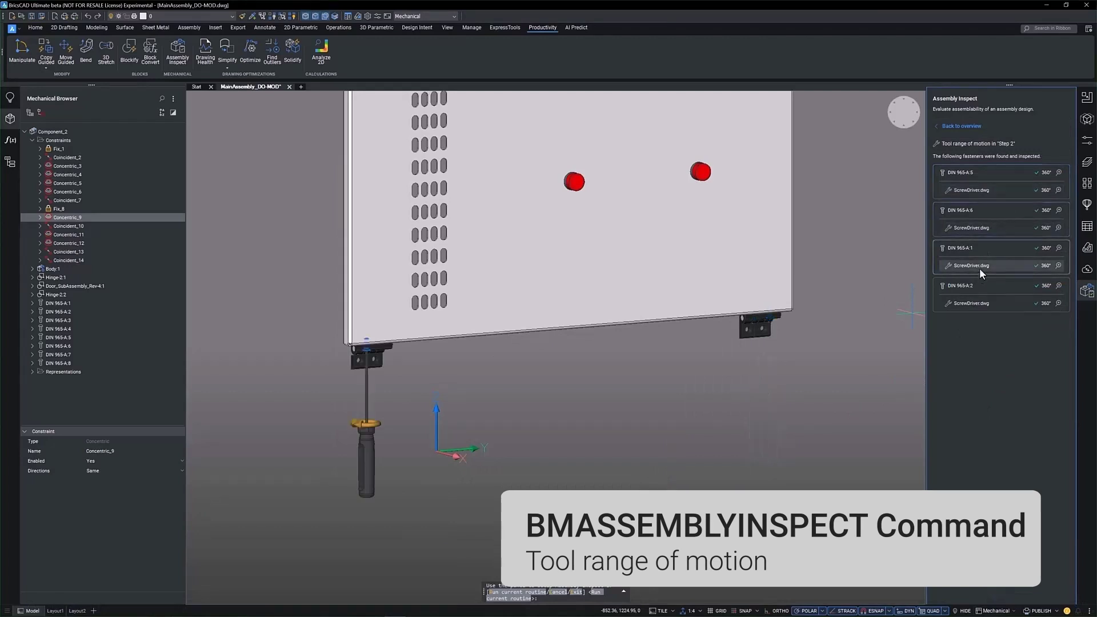
left_click(979, 306)
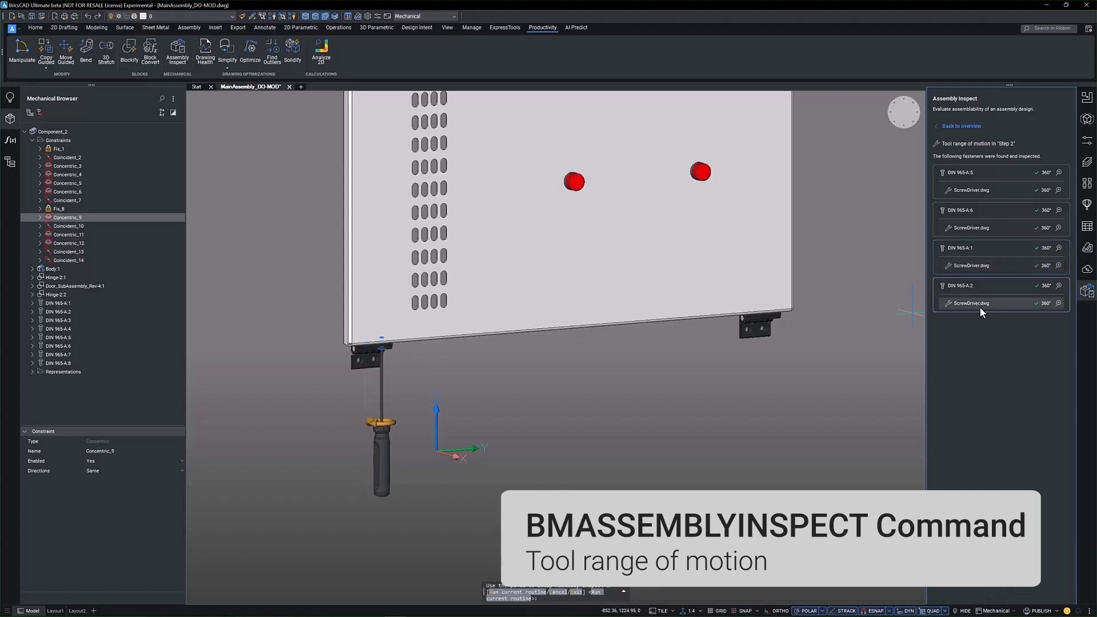
left_click(1056, 304)
left_click(1060, 290)
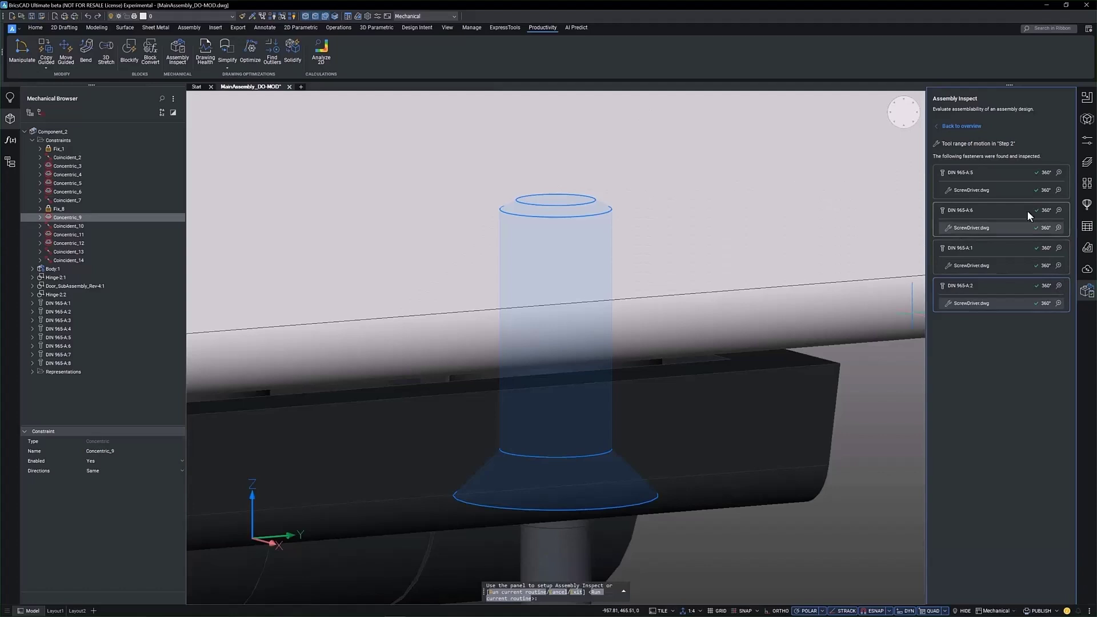
left_click(965, 127)
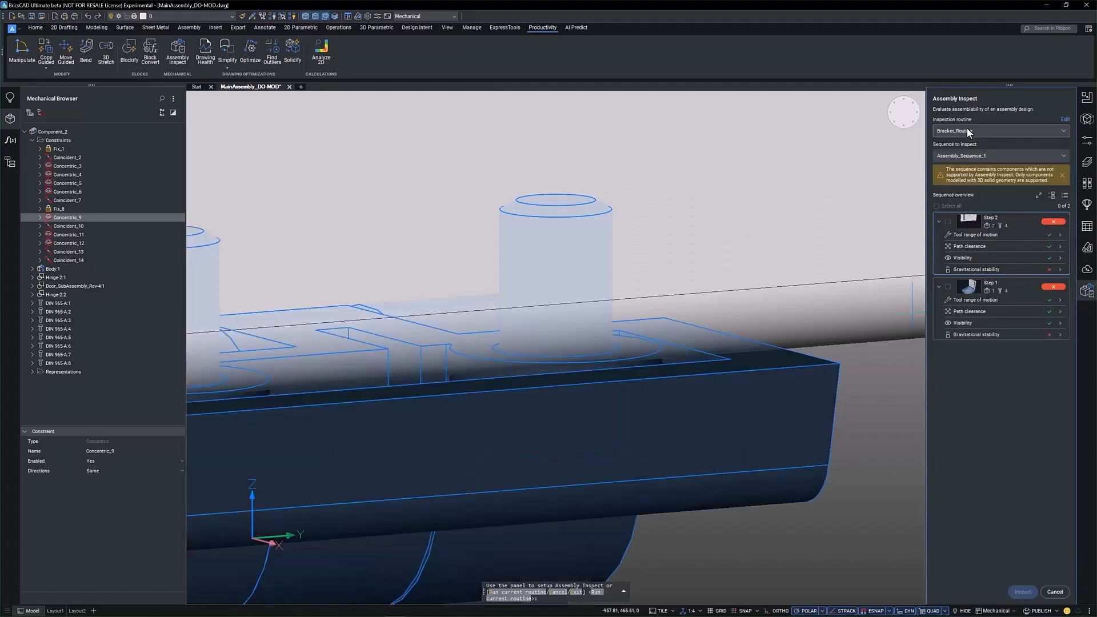
left_click(1060, 246)
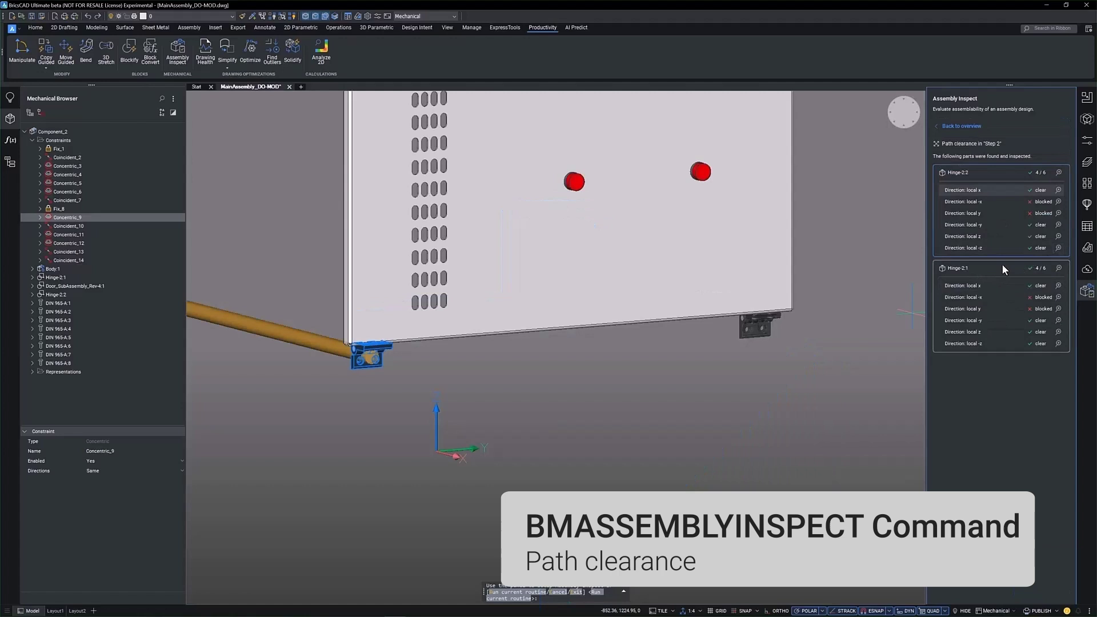
left_click(1032, 207)
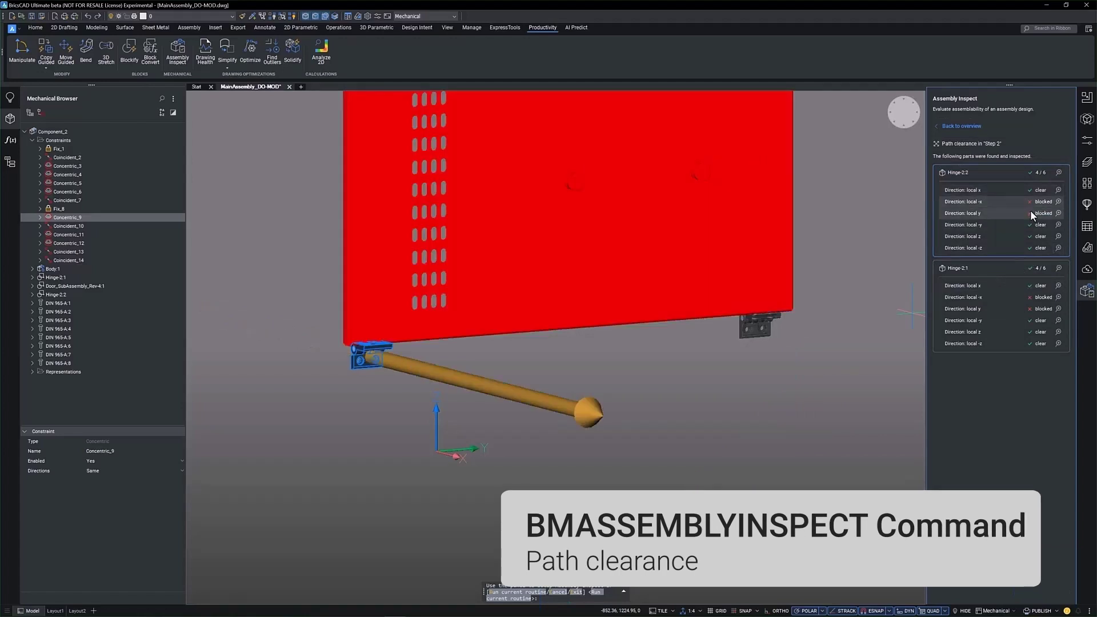
left_click(1031, 212)
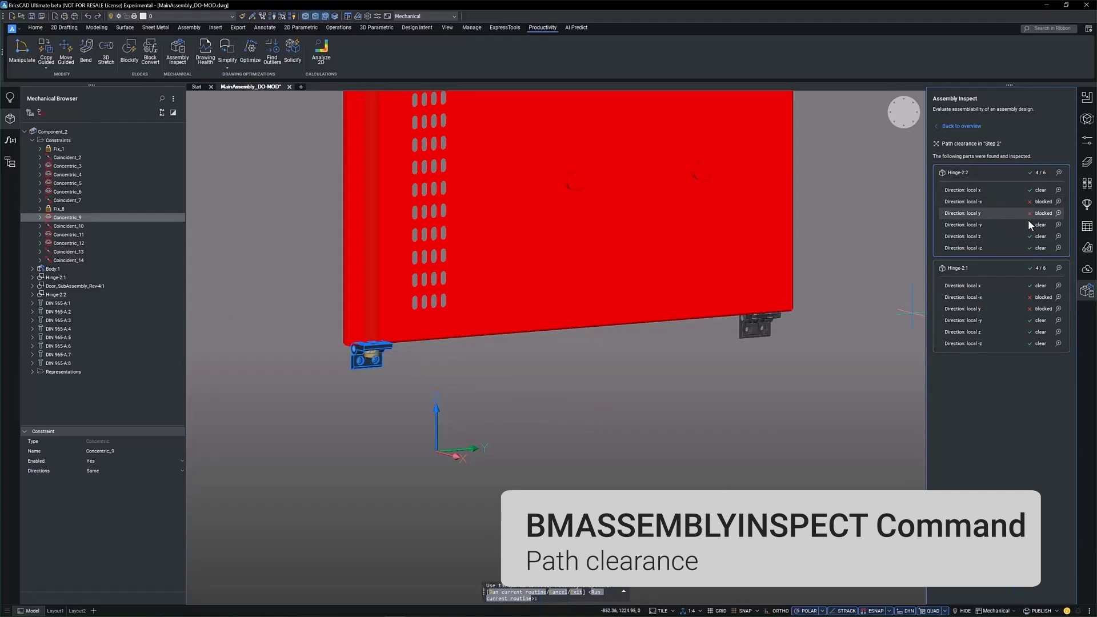
left_click(1026, 285)
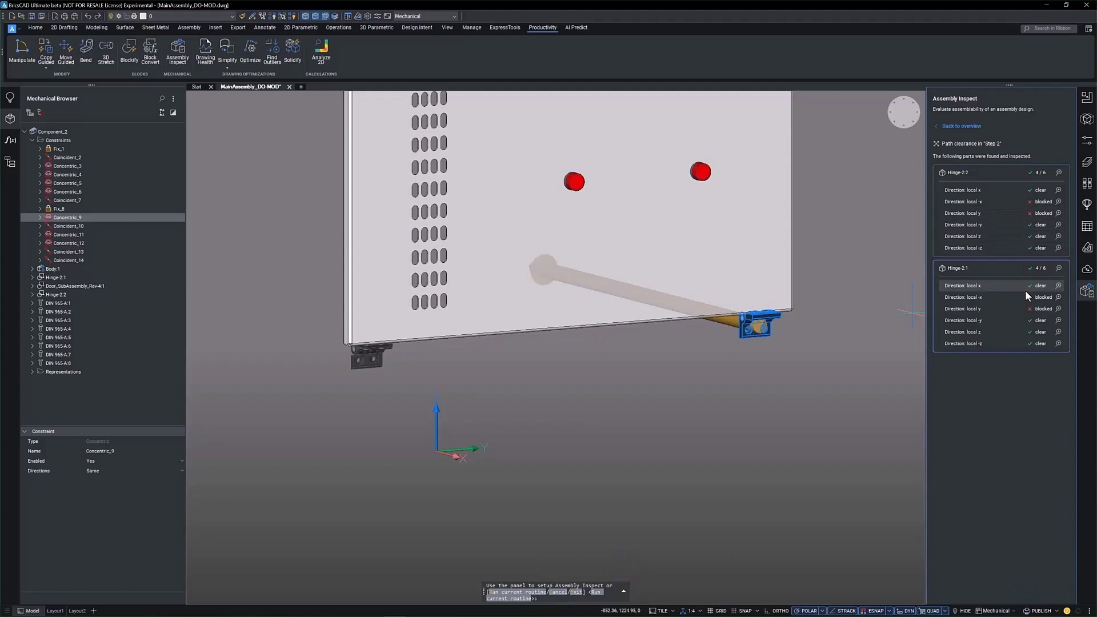
left_click(1026, 293)
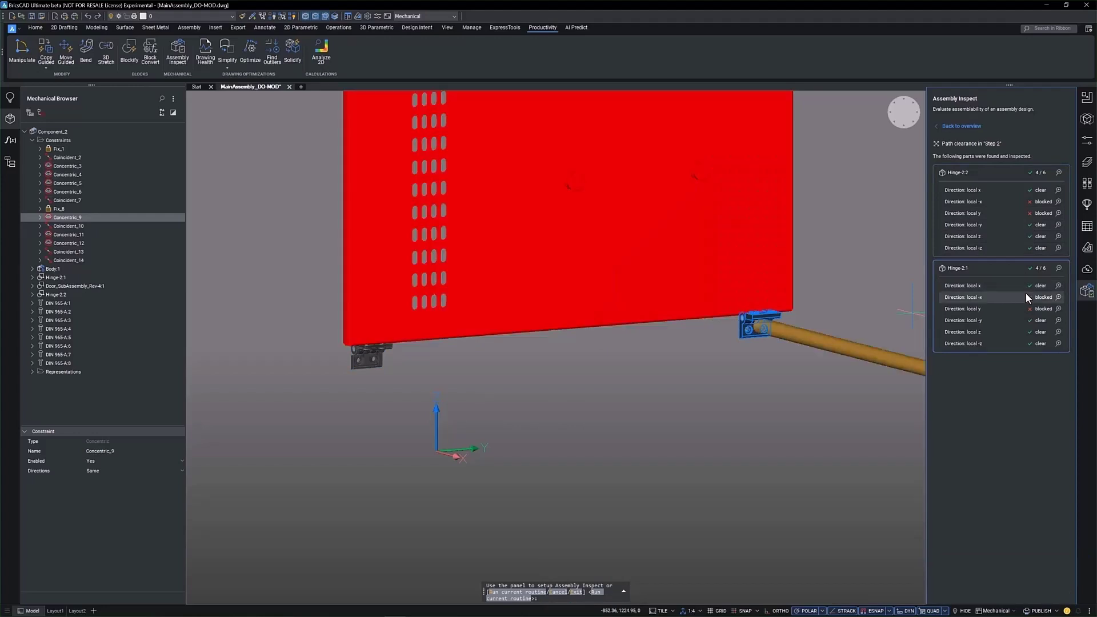
left_click(1024, 304)
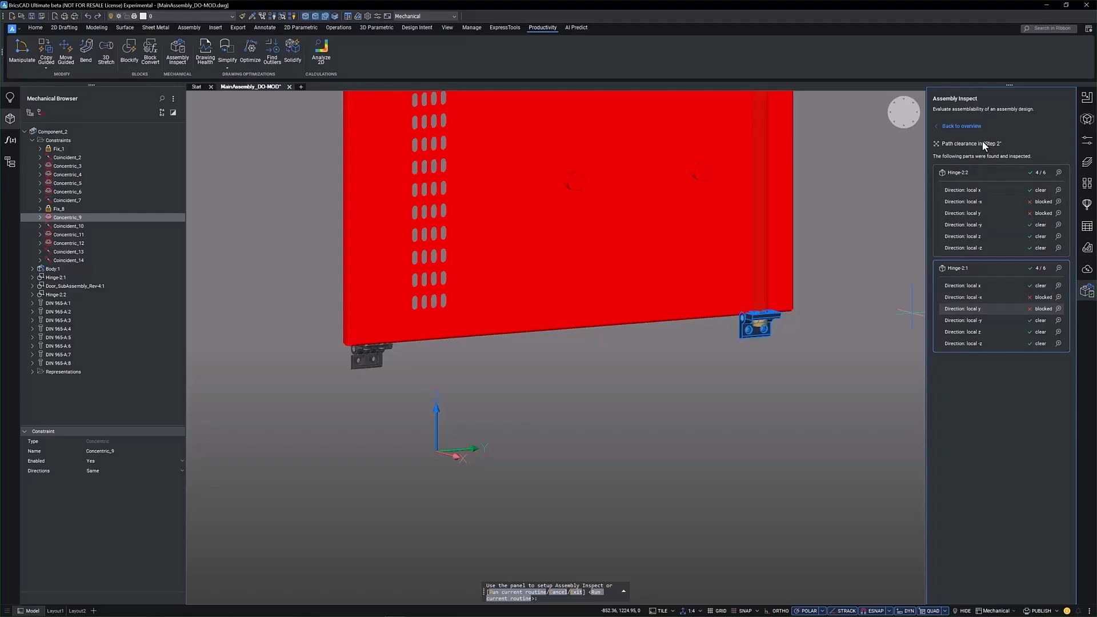
left_click(960, 125)
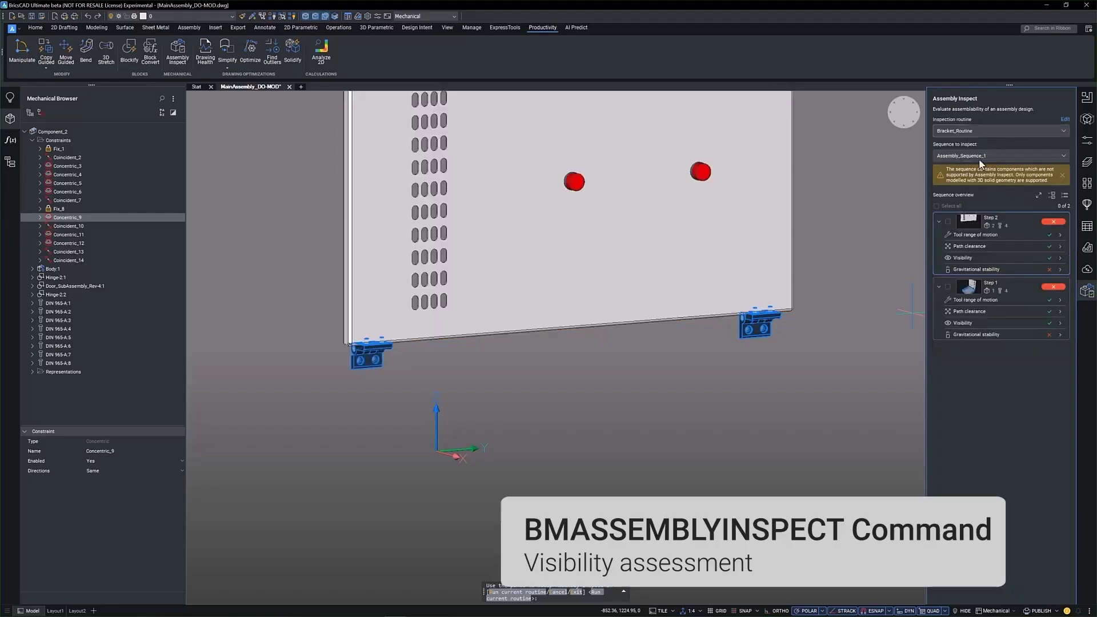
left_click(1061, 259)
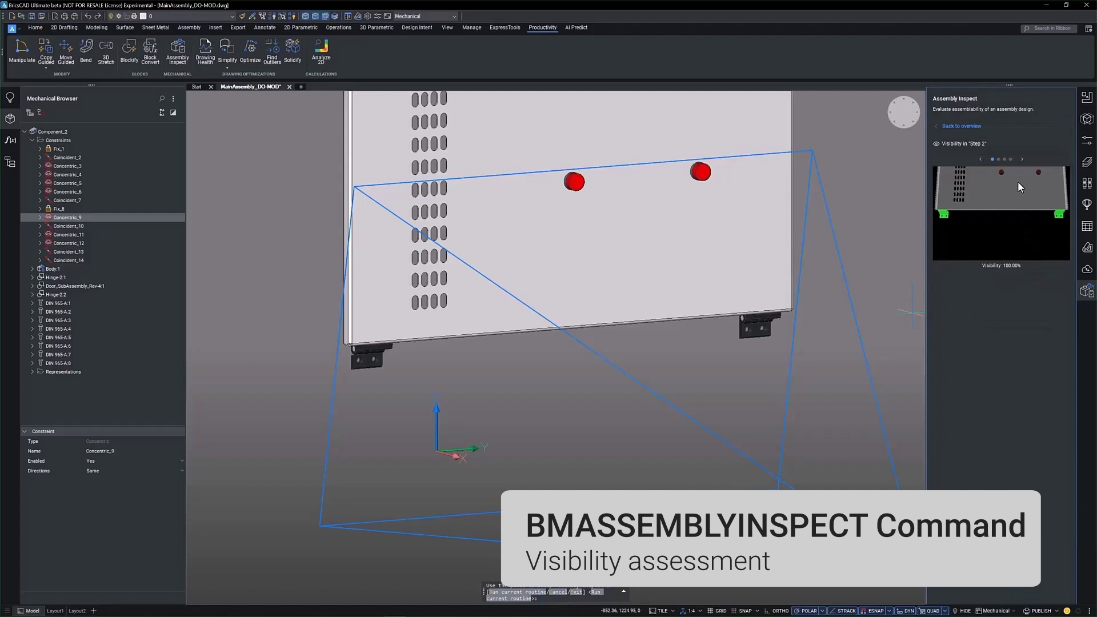
left_click(1022, 159)
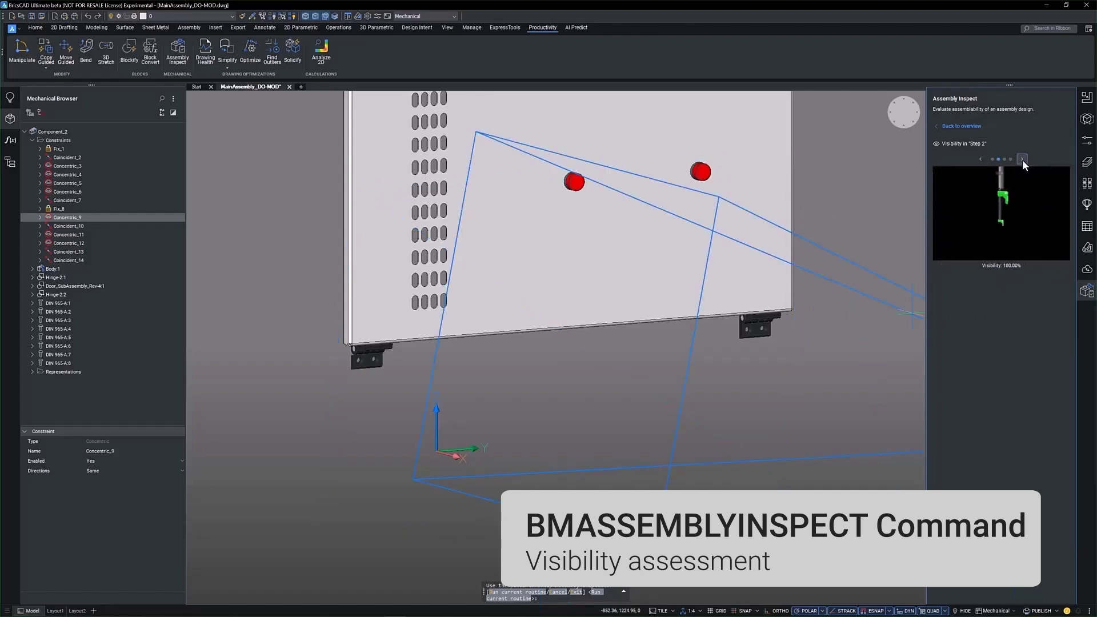
left_click(1022, 160)
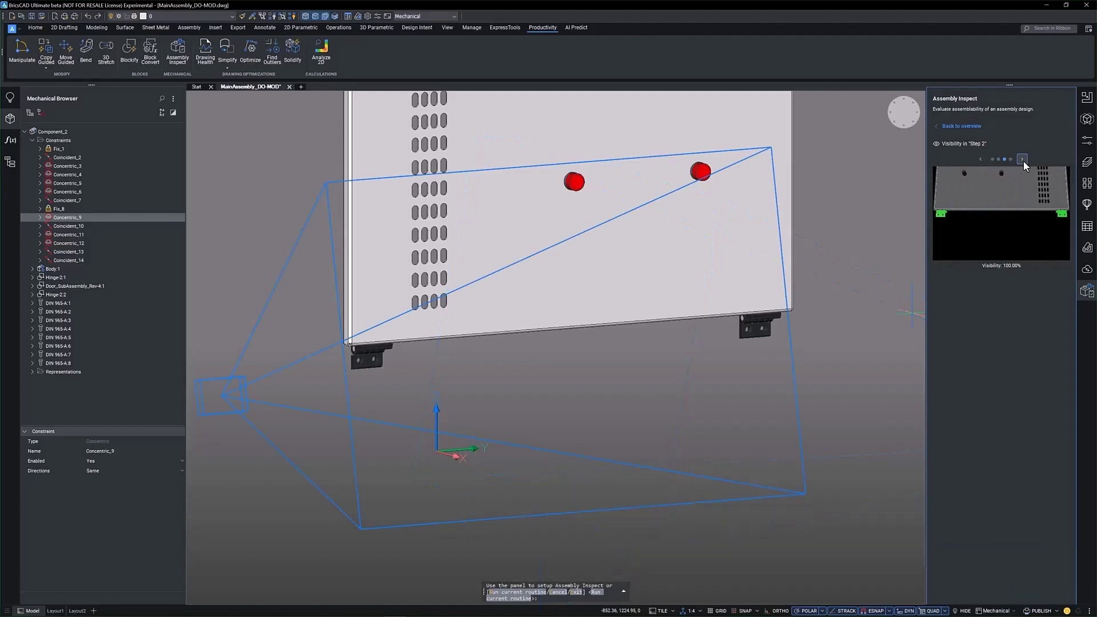
left_click(1022, 160)
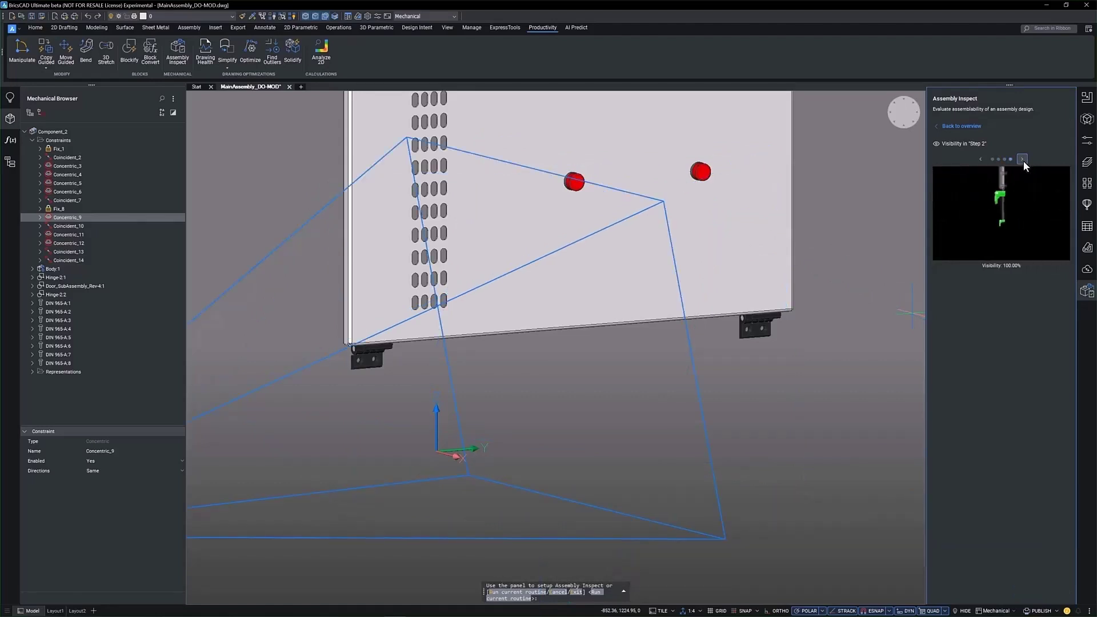
left_click(962, 127)
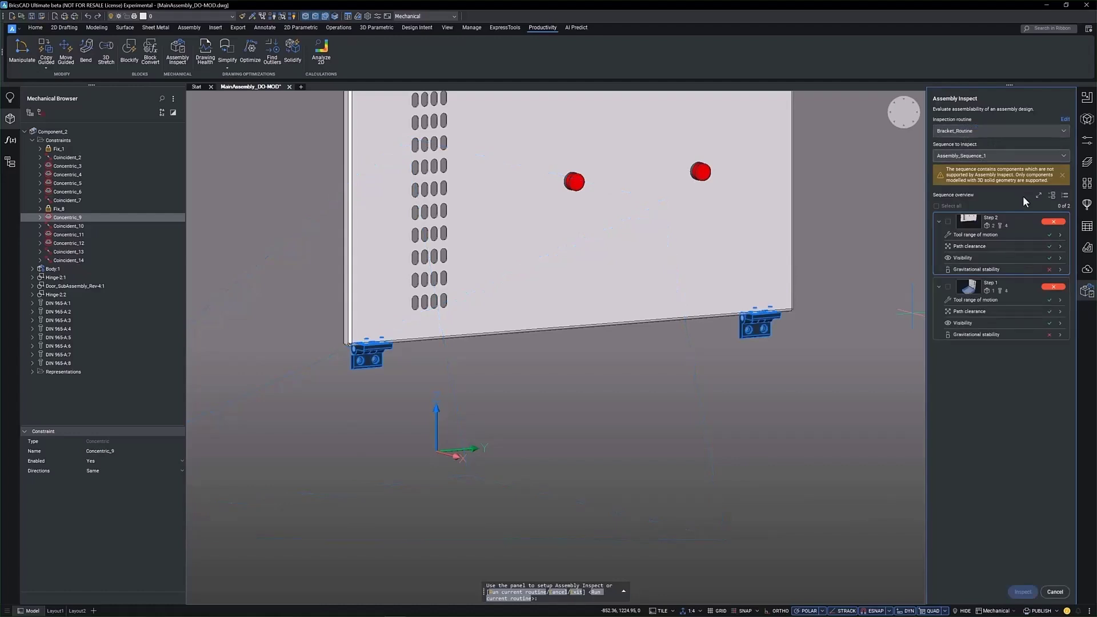
left_click(1061, 269)
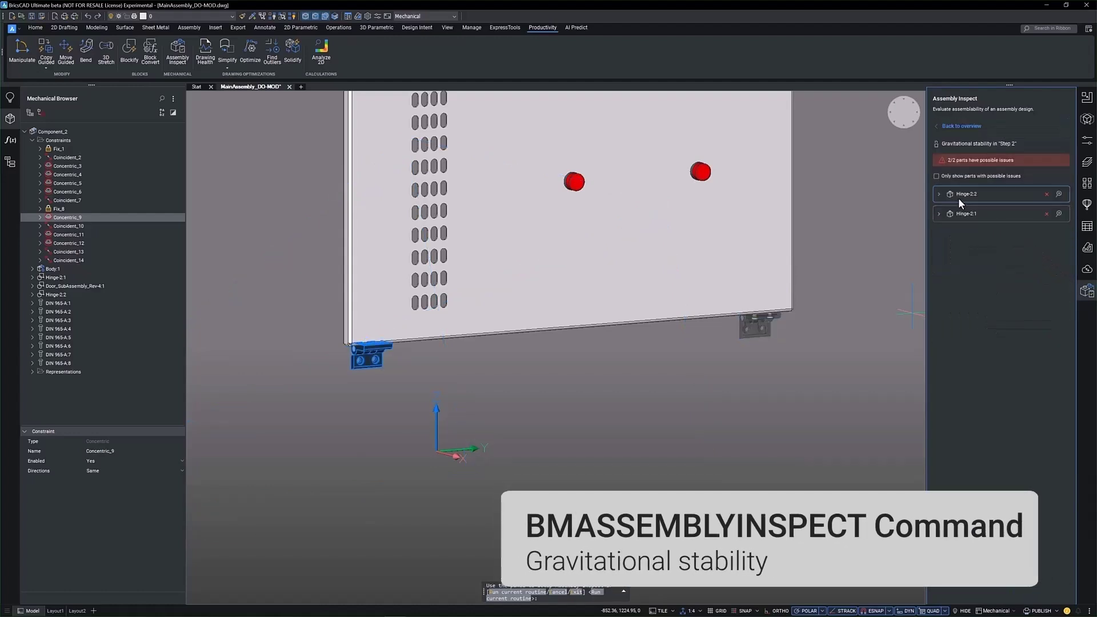
left_click(939, 195)
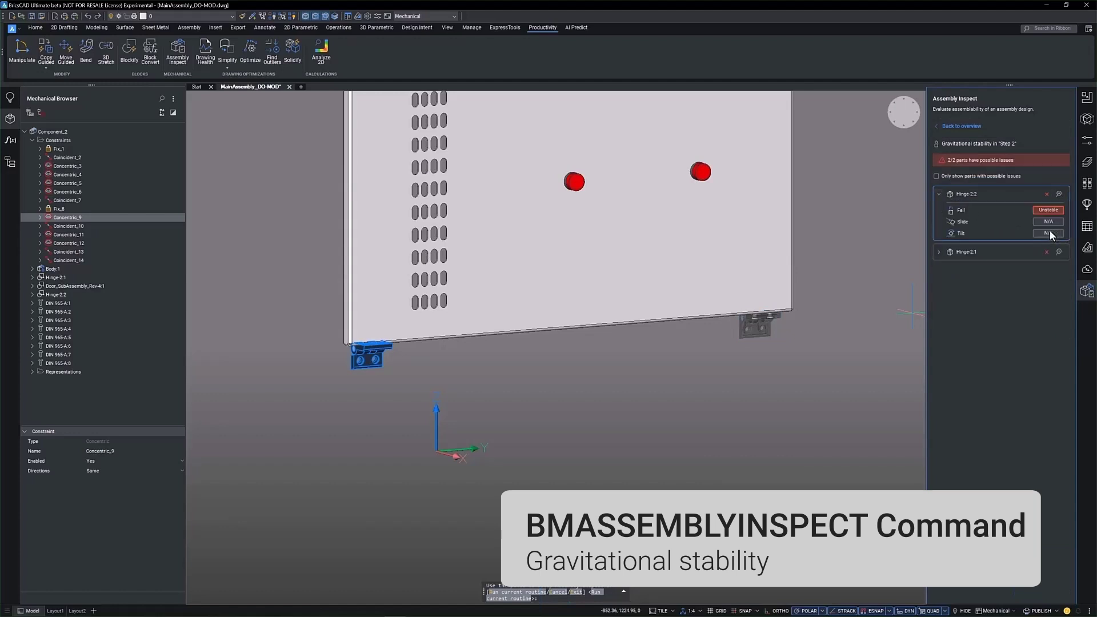
left_click(938, 253)
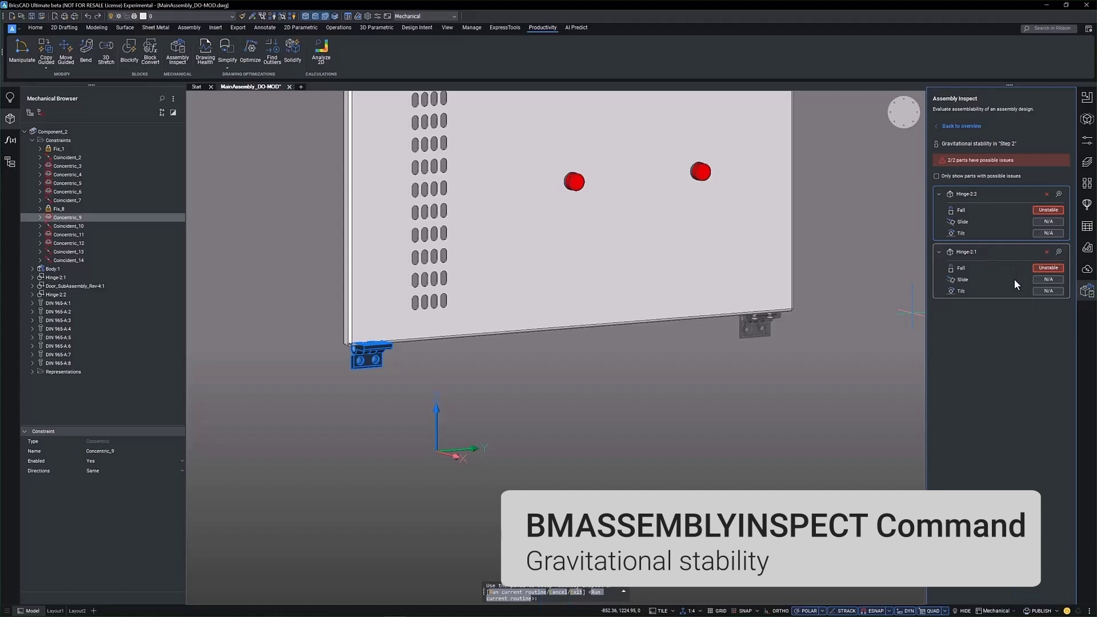
Create a base view of the entire model on Layout1 with projected side and plan views.
left_click(967, 126)
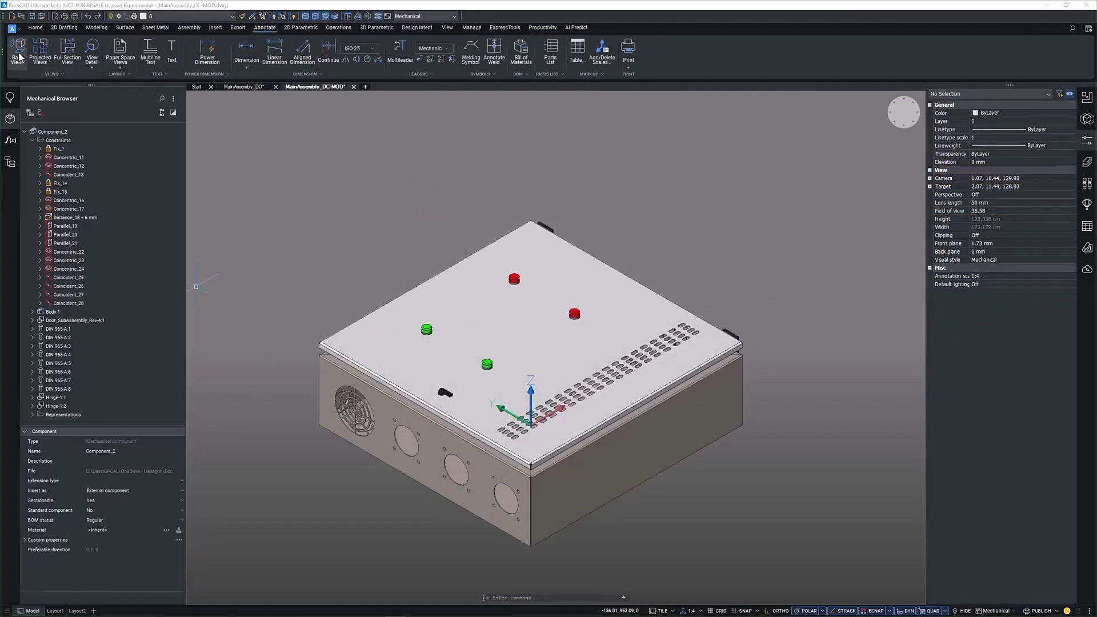
left_click(19, 52)
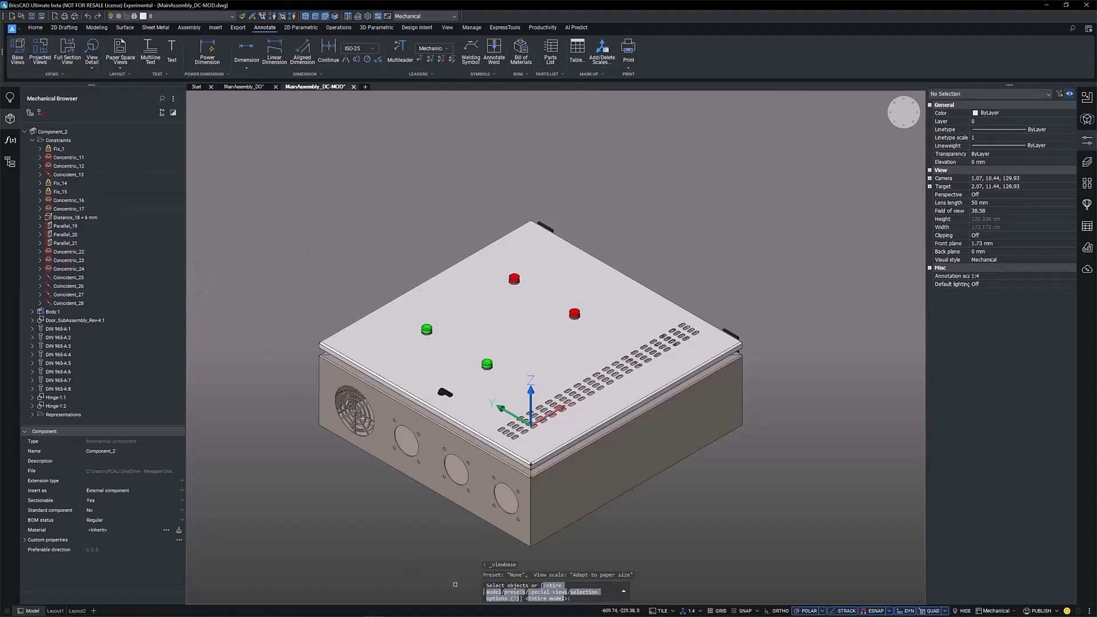
left_click(547, 599)
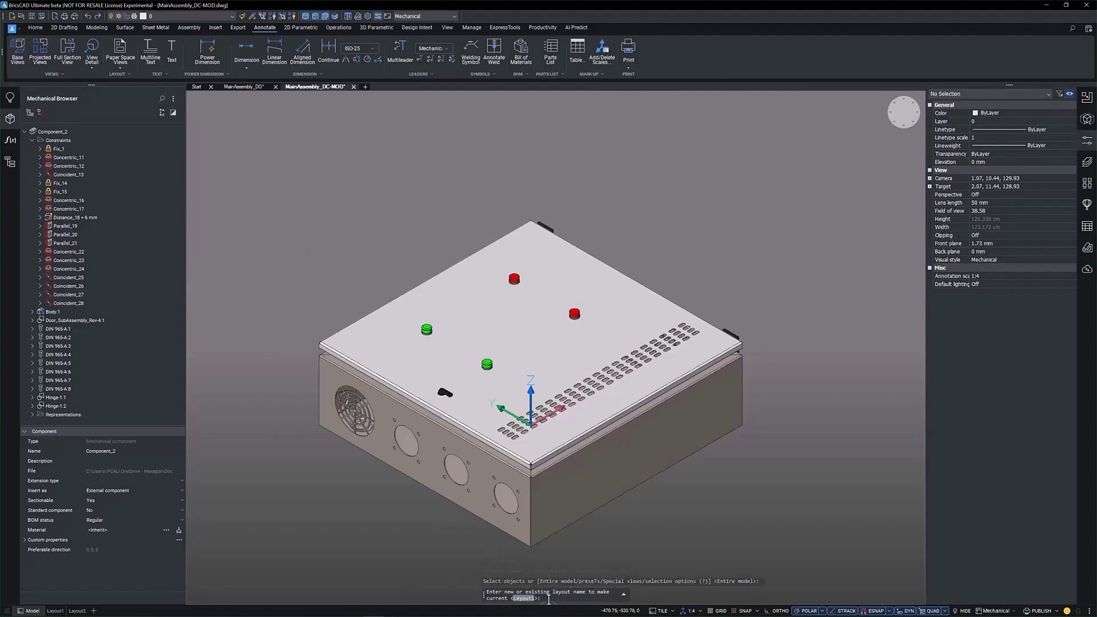
key("Return")
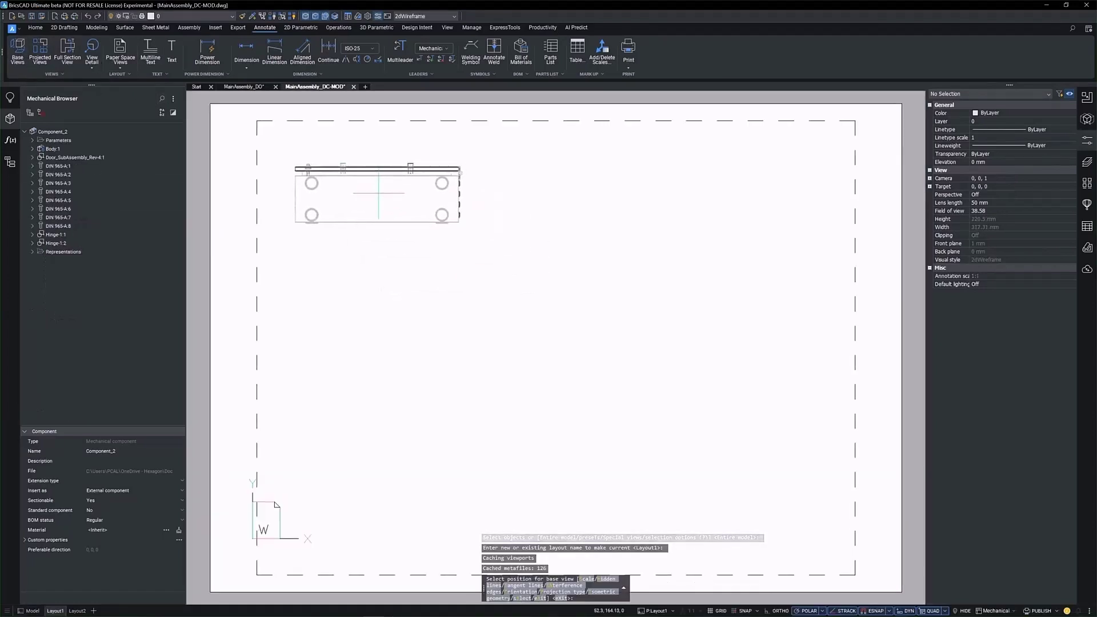
left_click(393, 223)
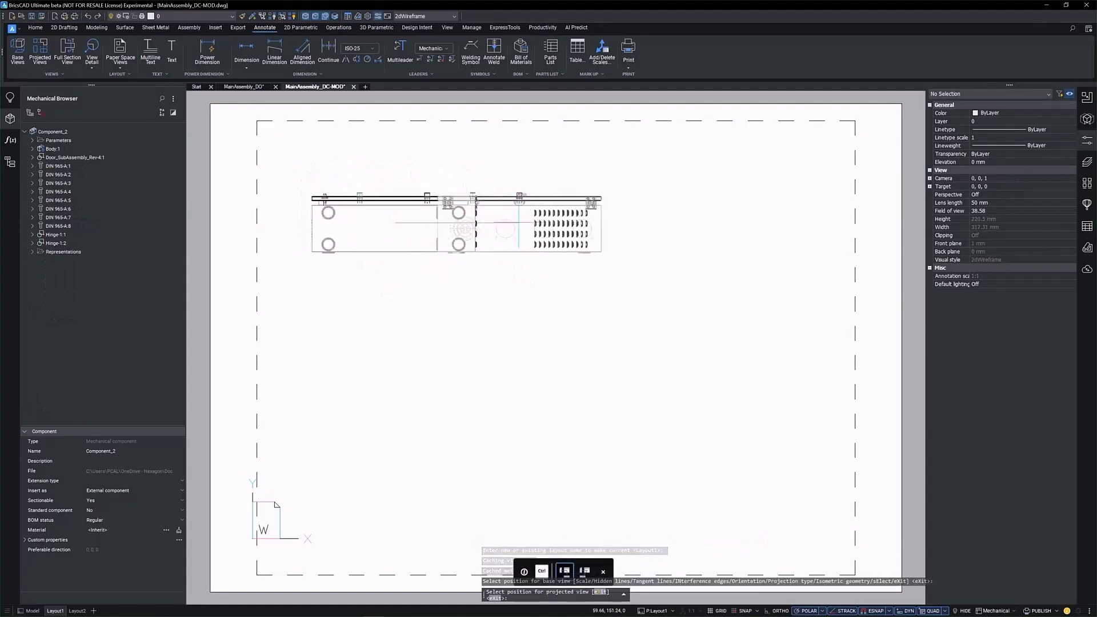
left_click(606, 223)
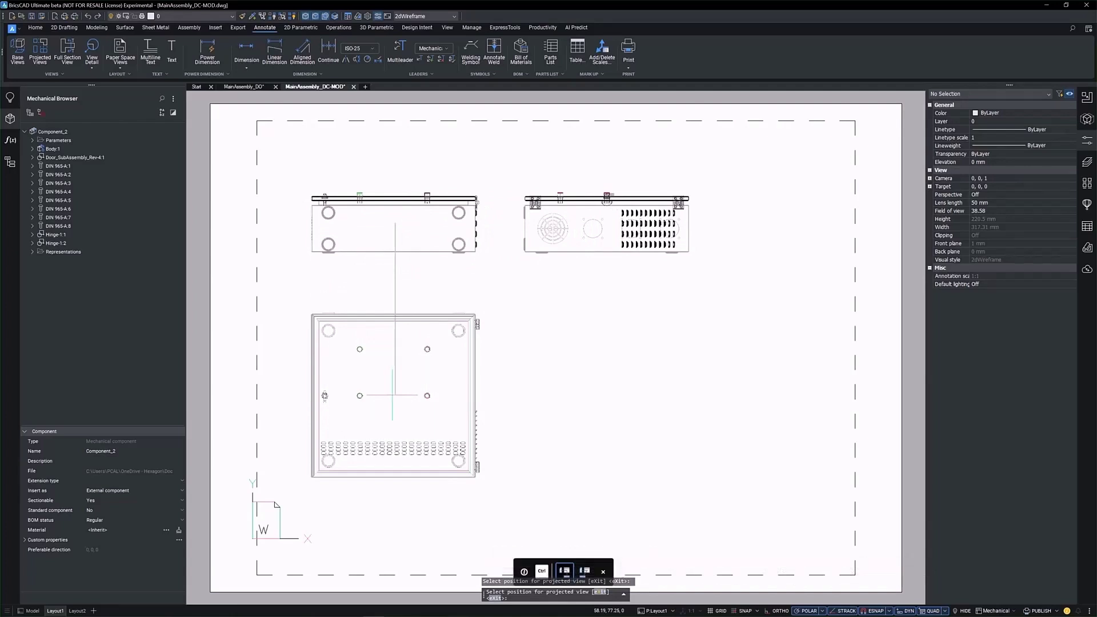
left_click(392, 394)
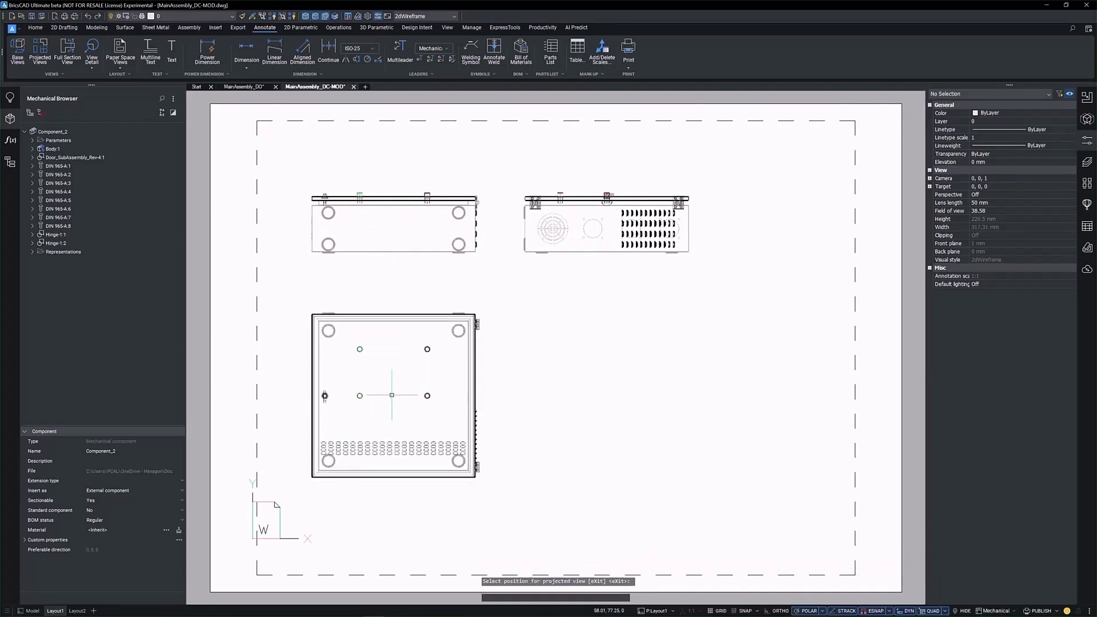
key("Return")
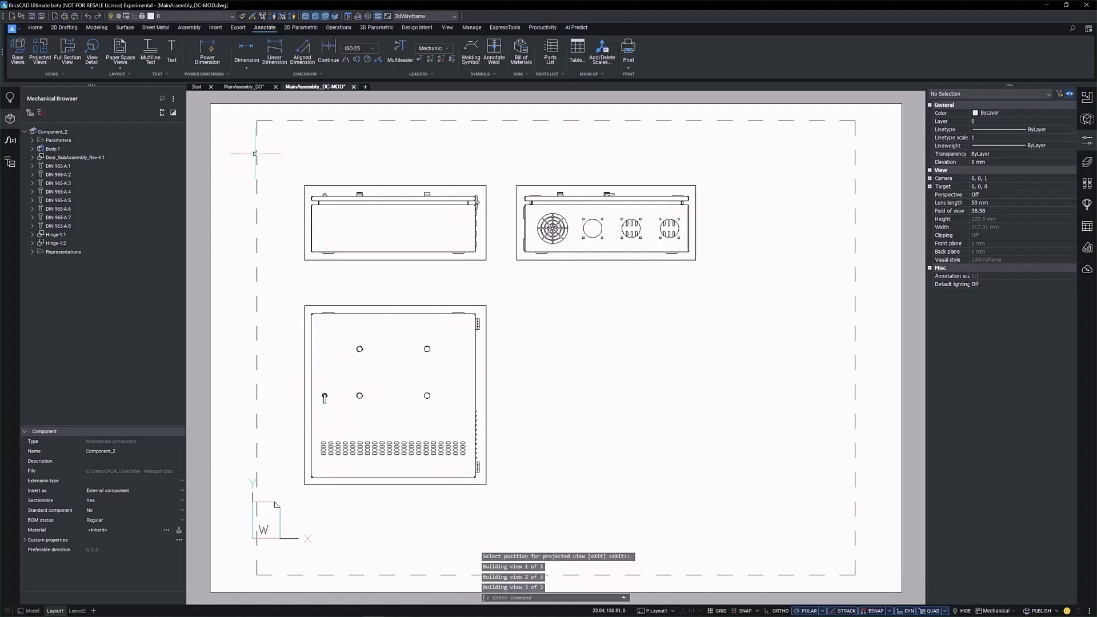
Project an isometric view from the first view at the sheet's lower right.
left_click(40, 52)
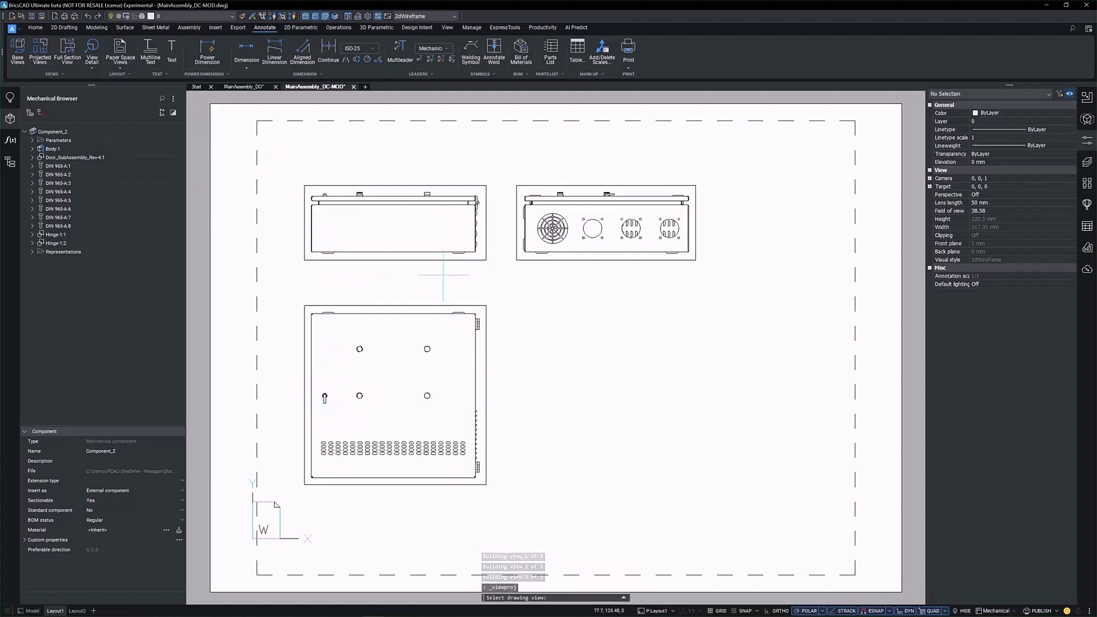
left_click(445, 258)
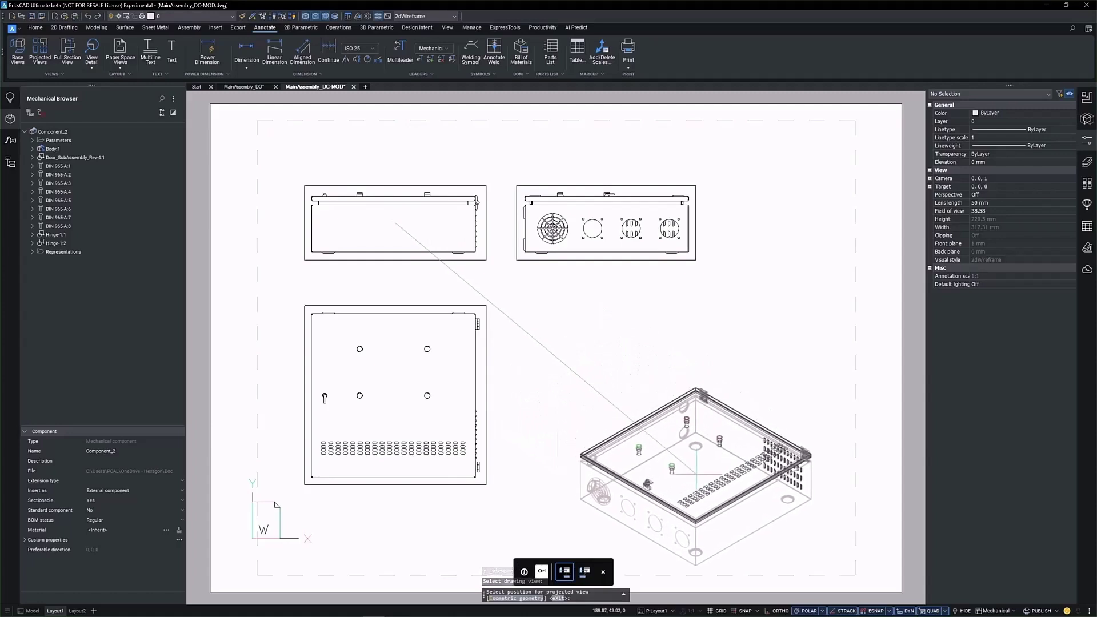
left_click(690, 466)
key("Return")
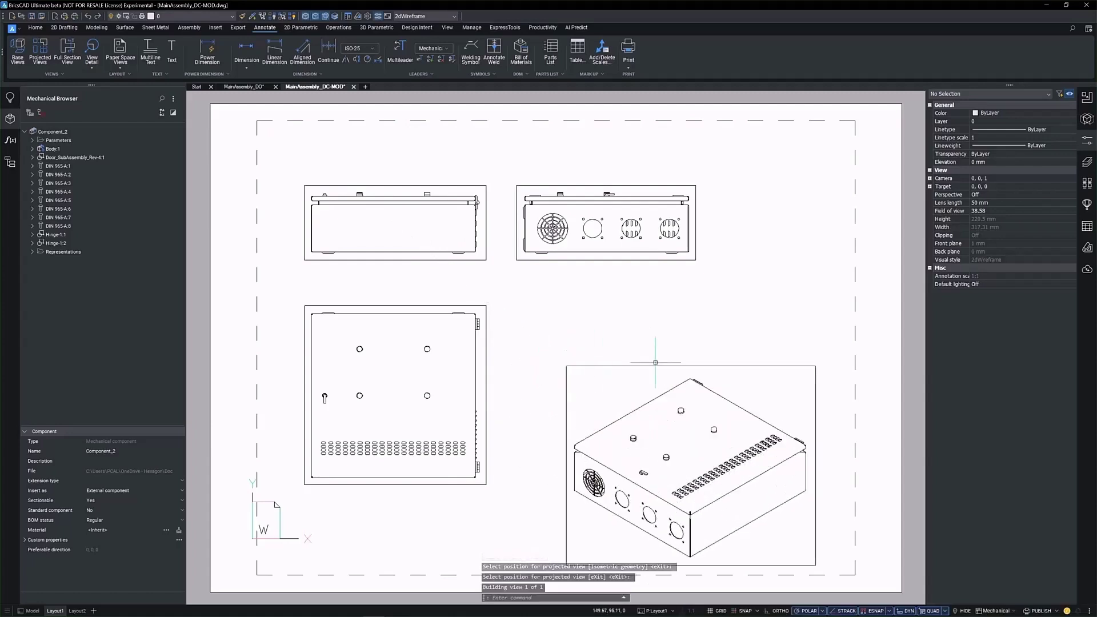
left_click(726, 374)
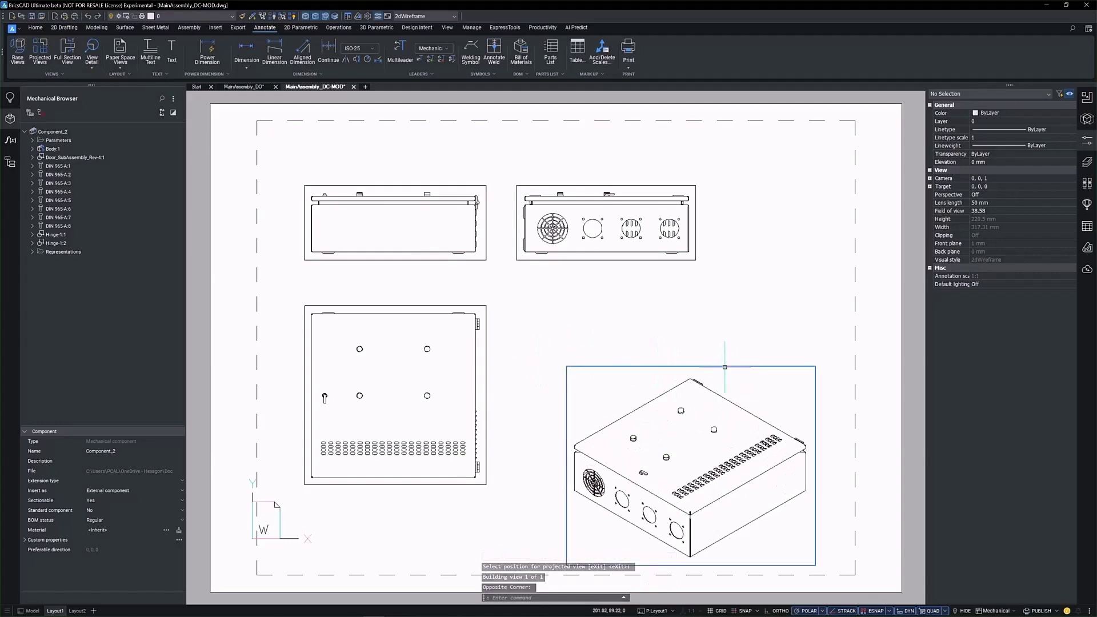
Create full section view A-A through the fan-side view and move it beneath that view.
left_click(725, 368)
key("Return")
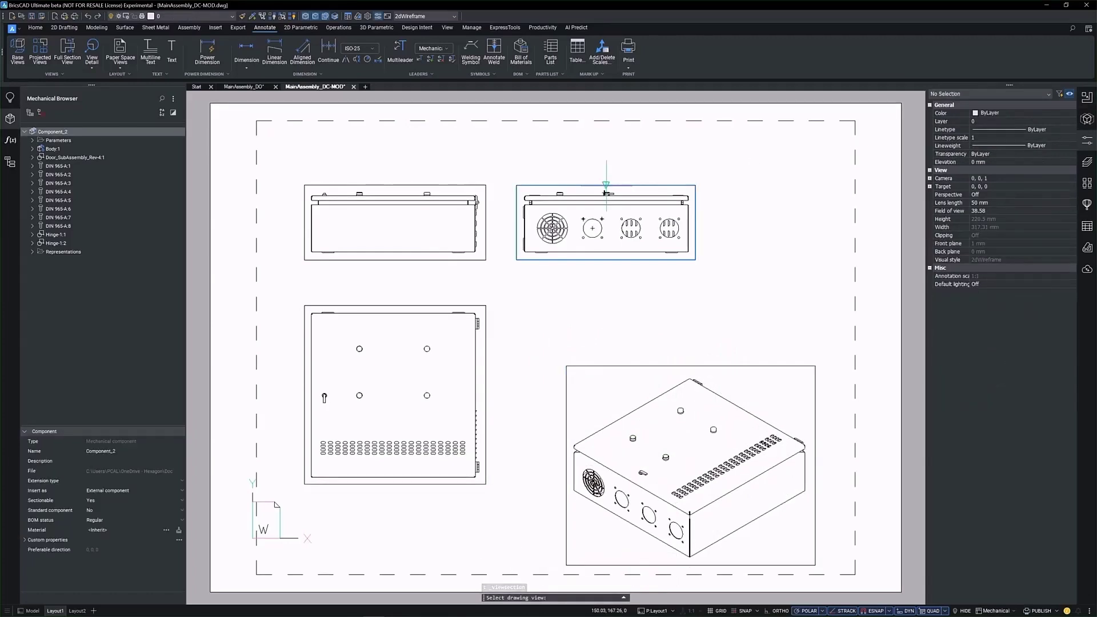
key("Return")
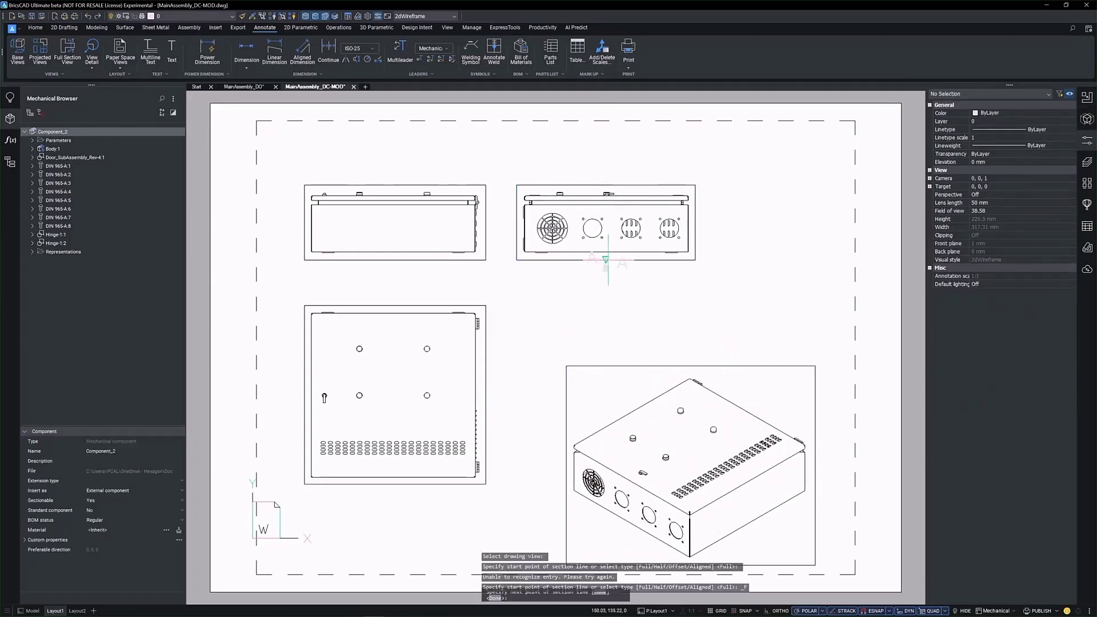
left_click(606, 261)
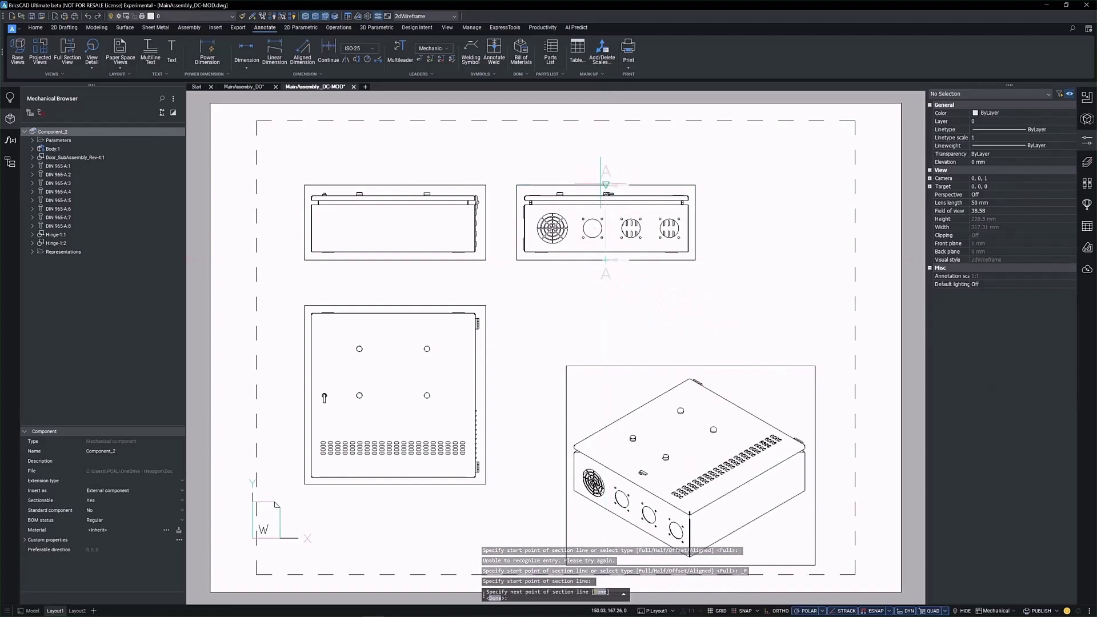
left_click(600, 184)
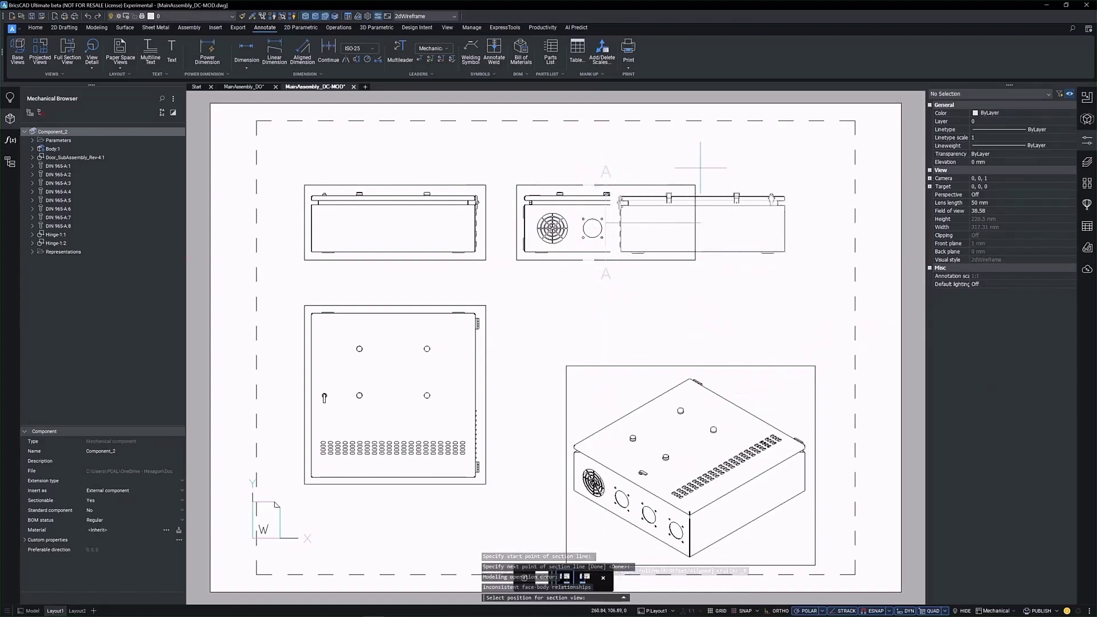
left_click(817, 280)
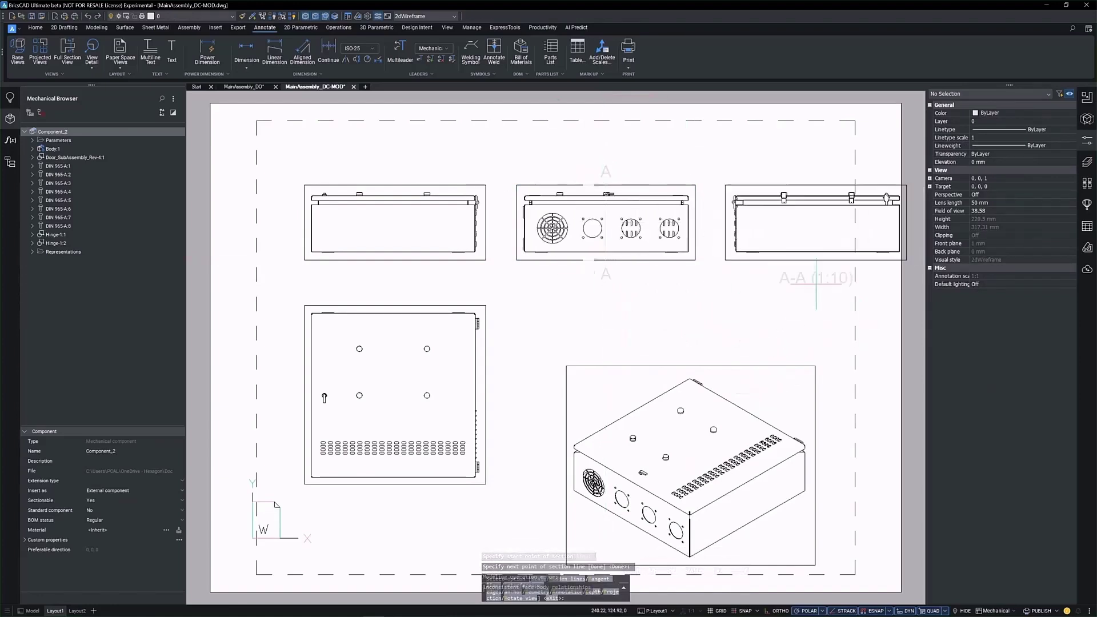
key("Return")
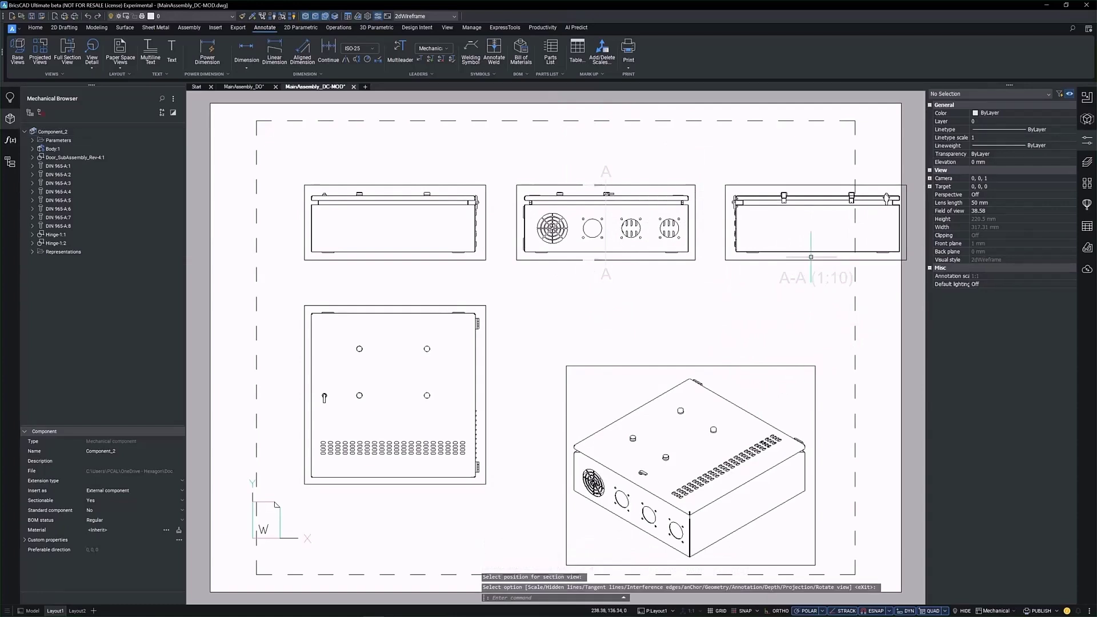
left_click(809, 260)
left_click(815, 222)
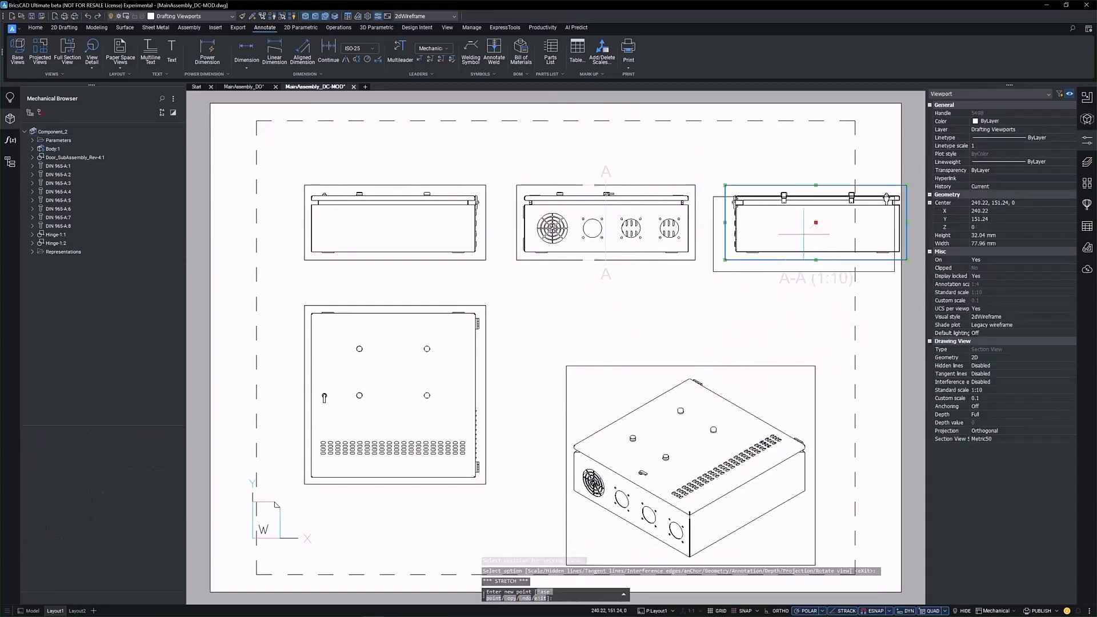
left_click(609, 302)
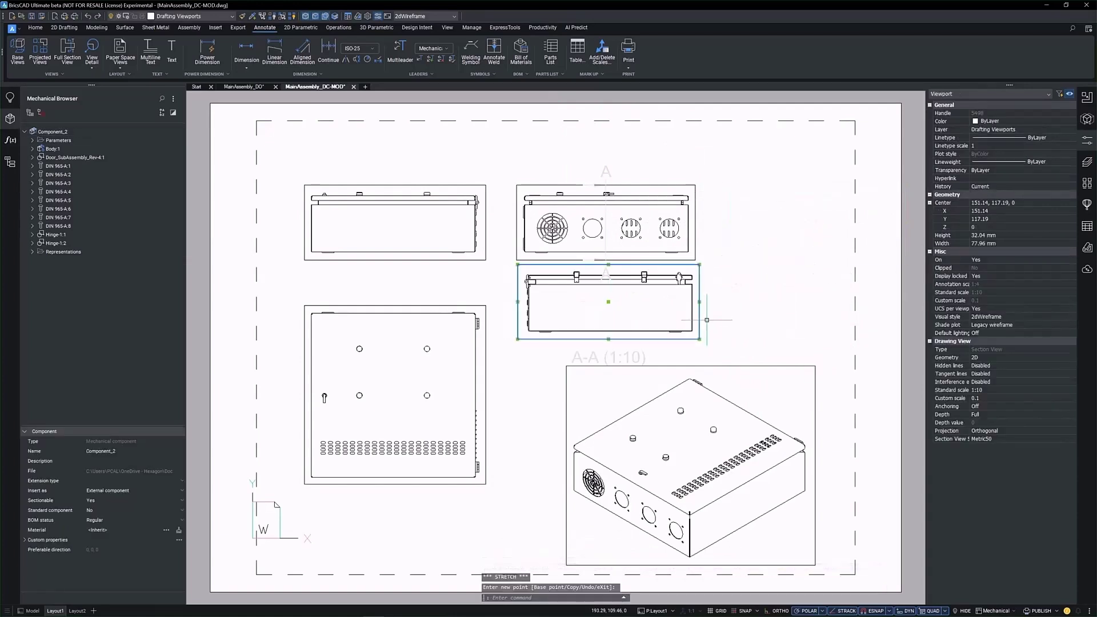
key("Escape")
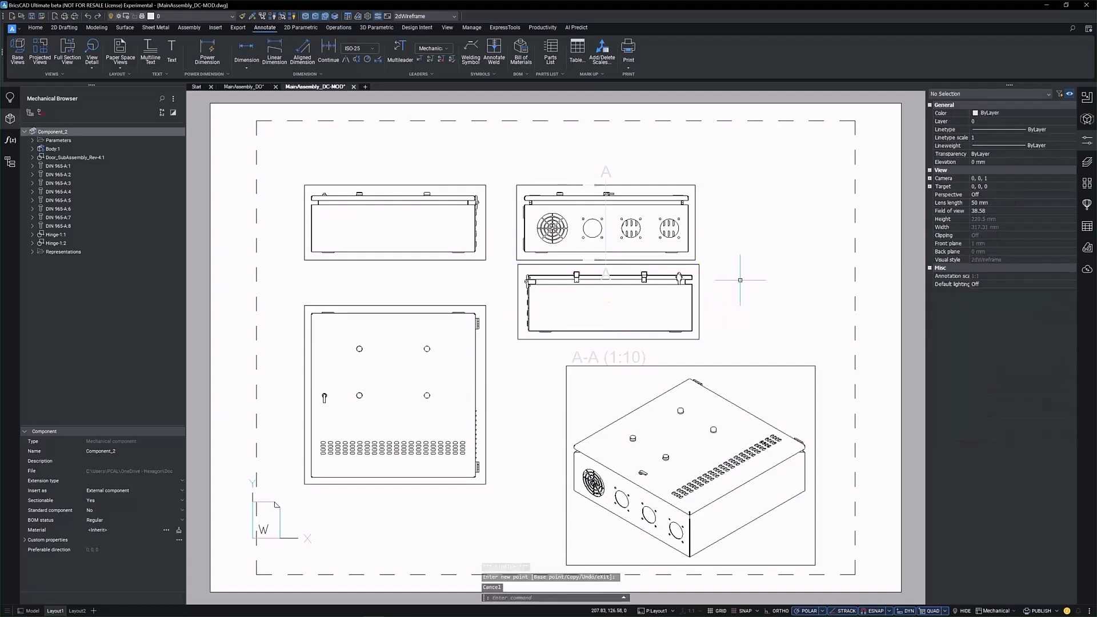
Add 1:5 detail view B of the hinge corner at the sheet's upper right.
scroll(476, 327, "up", 3)
type("VIEWDETAIL")
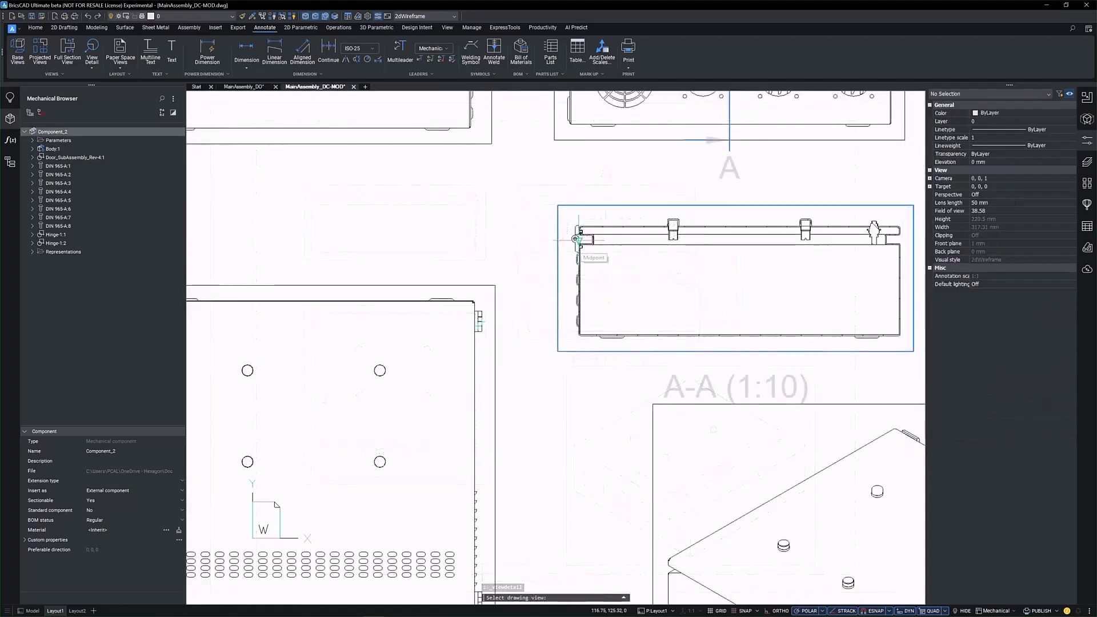
key("Return")
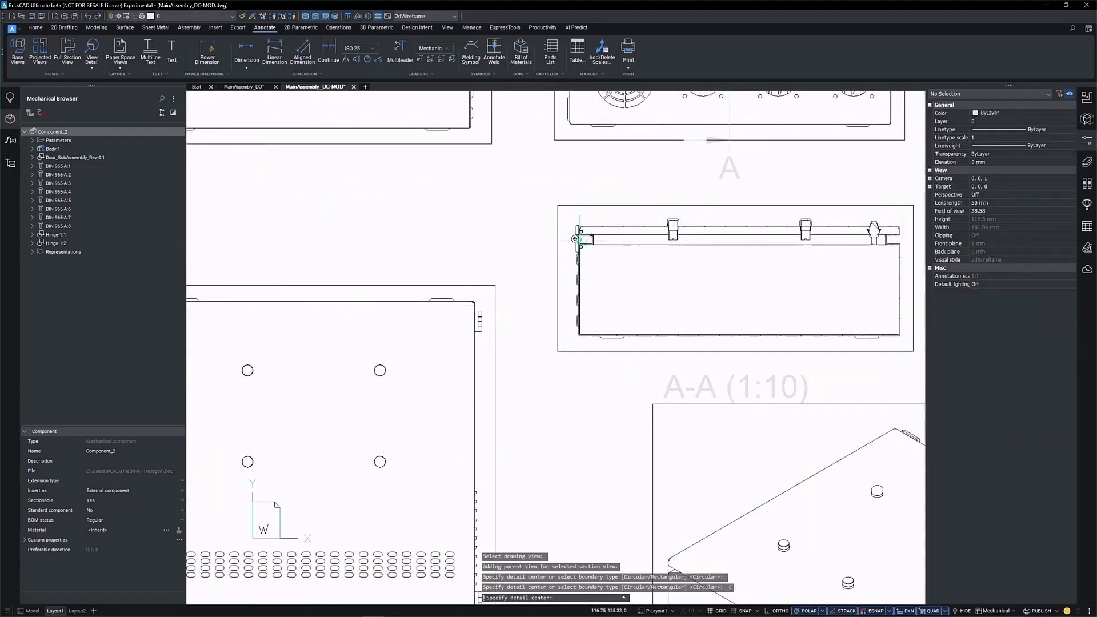
left_click(578, 239)
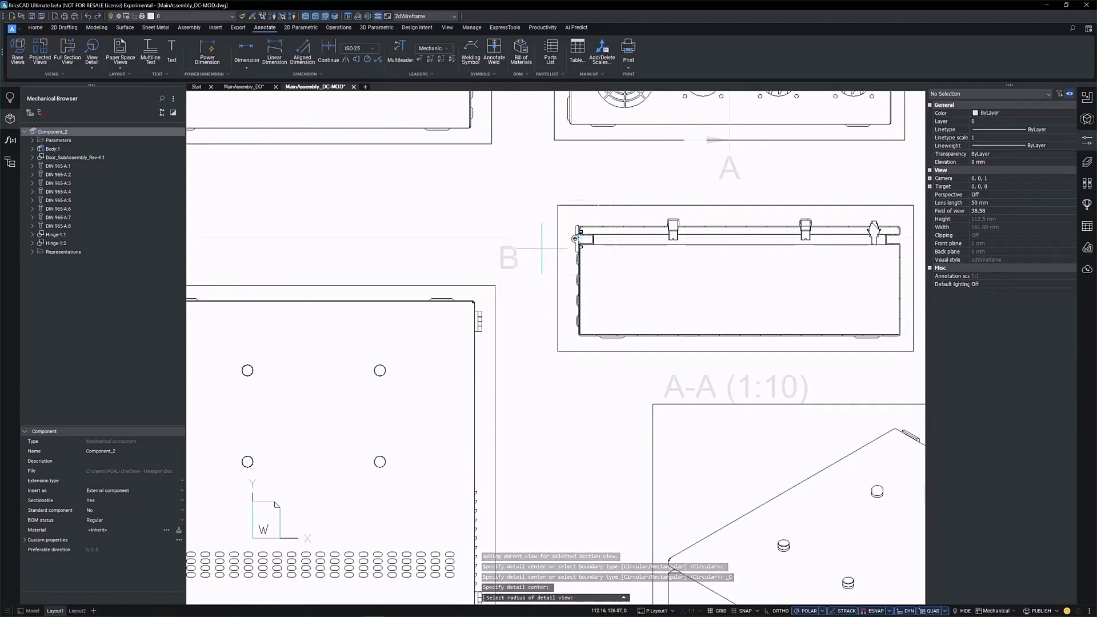
left_click(505, 263)
scroll(505, 263, "down", 5)
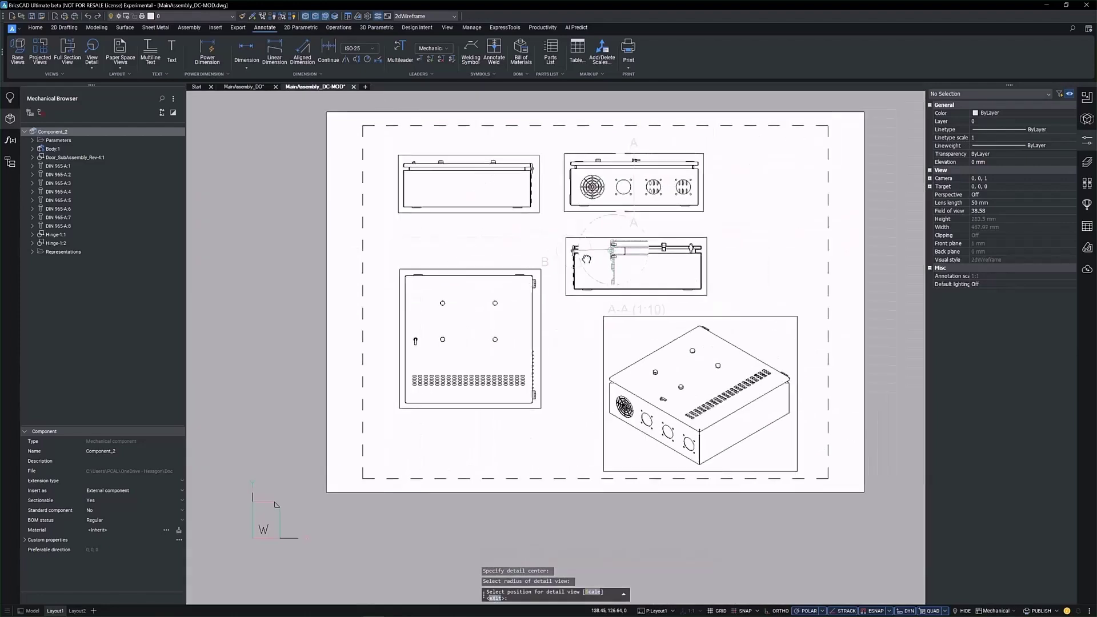
scroll(490, 251, "down", 2)
left_click(603, 203)
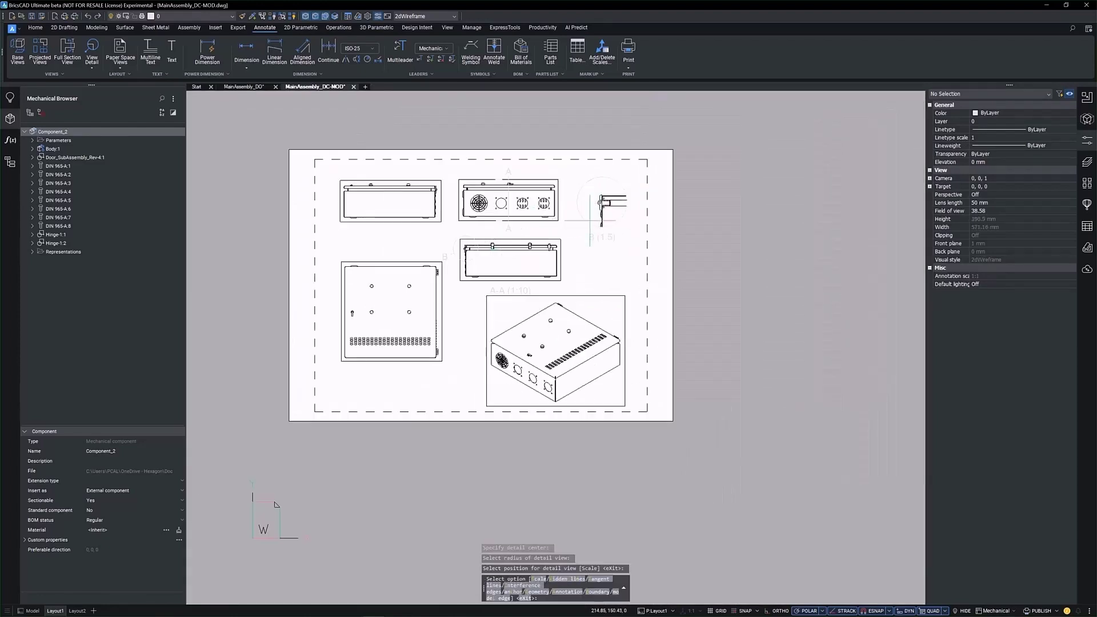
key("Return")
scroll(479, 286, "up", 3)
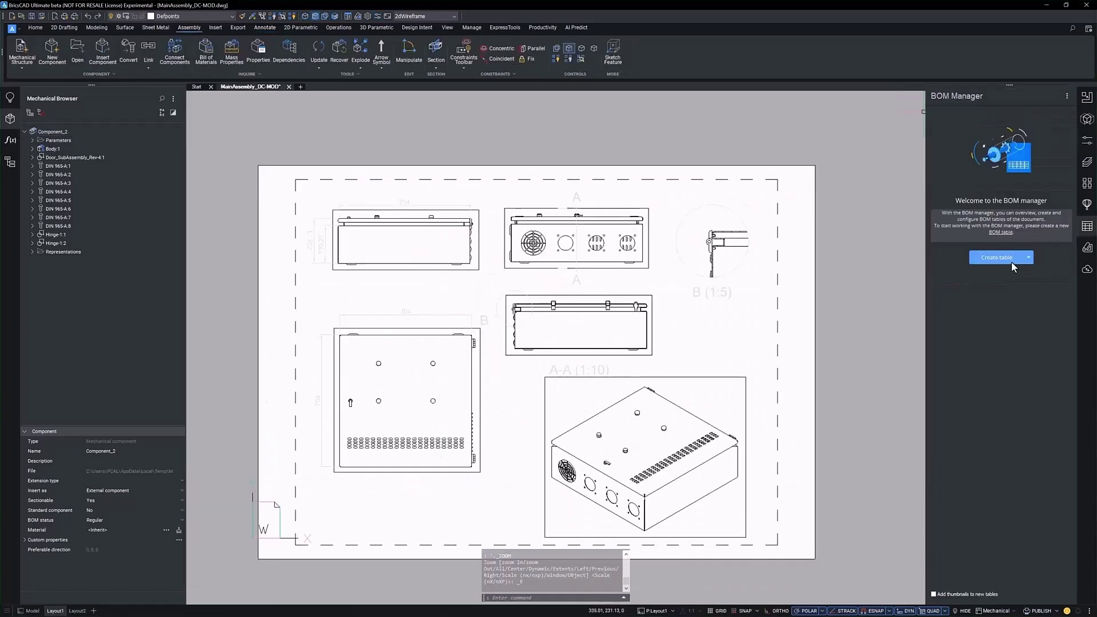
Create the Component_2 BOM table with a _SM_THICKNESS column and place it at the lower left.
left_click(1013, 265)
left_click(1009, 266)
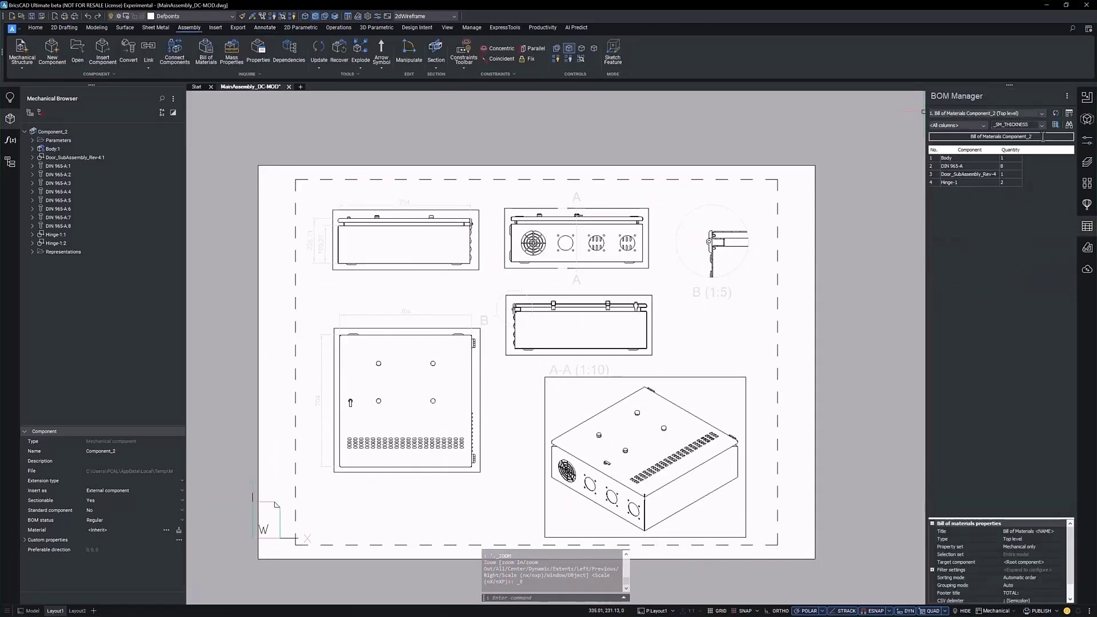
left_click(1055, 125)
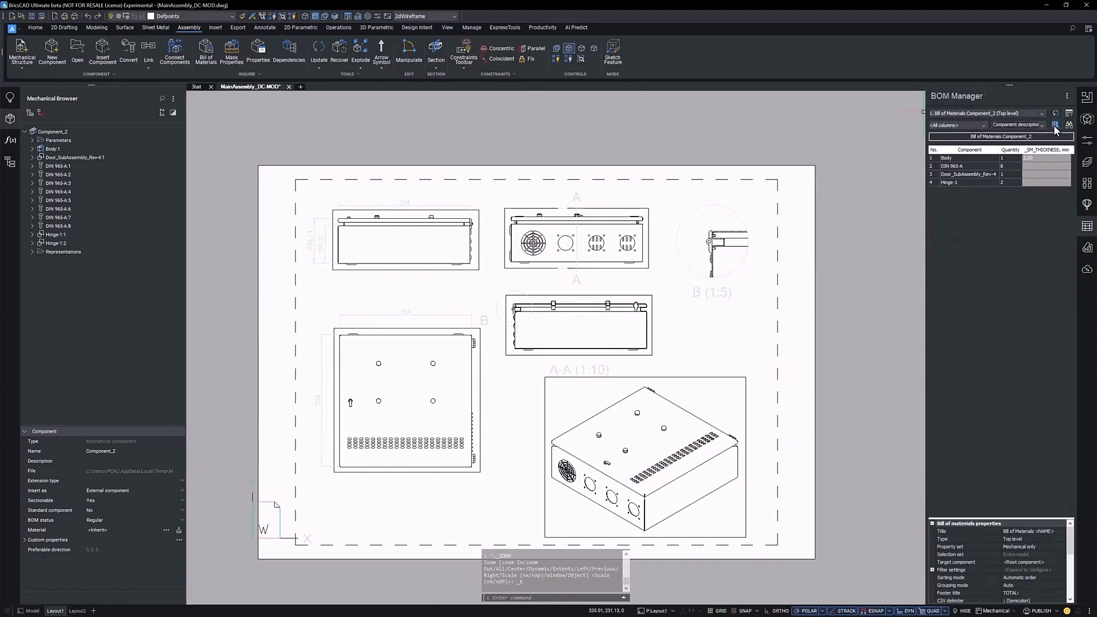
left_click(1069, 114)
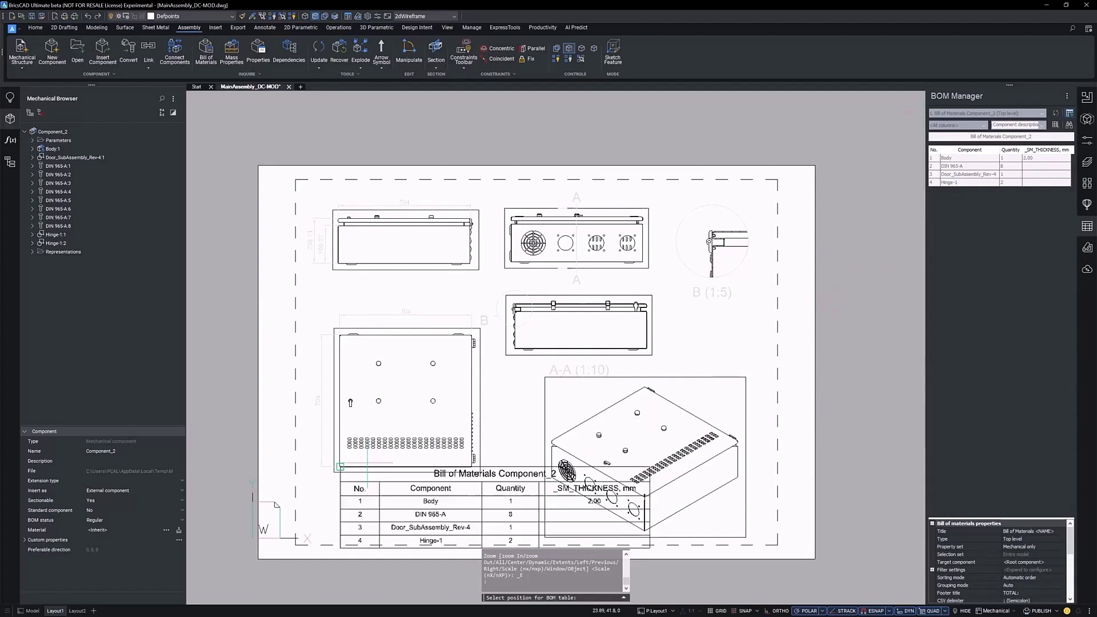
scroll(291, 434, "down", 3)
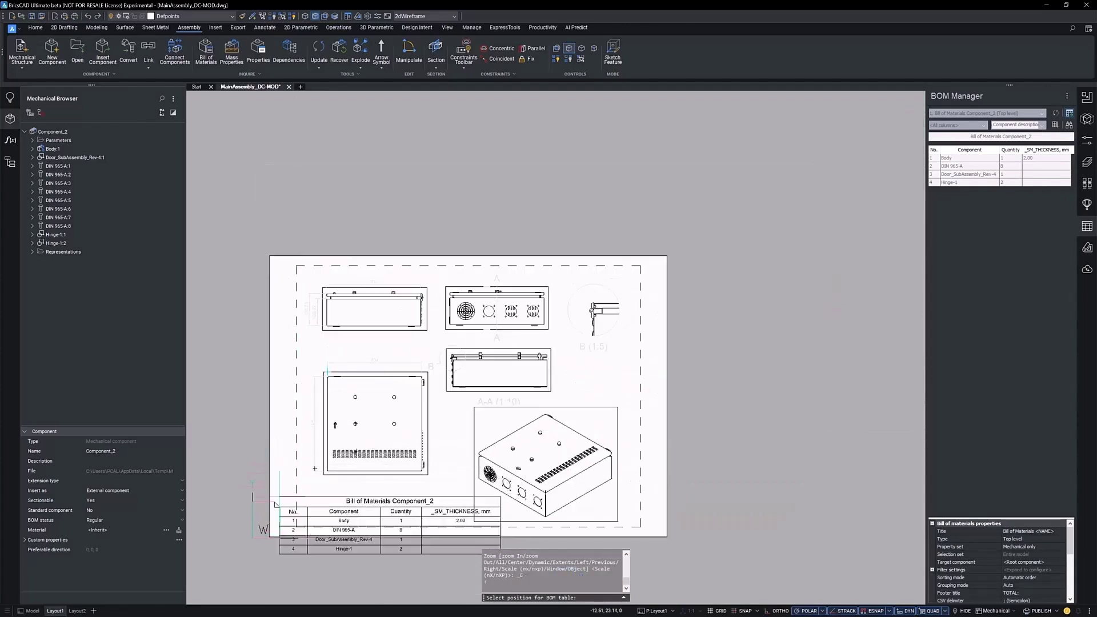
left_click(276, 504)
Scale the BOM table down to 0.7 about its insertion point.
type("s")
key("Return")
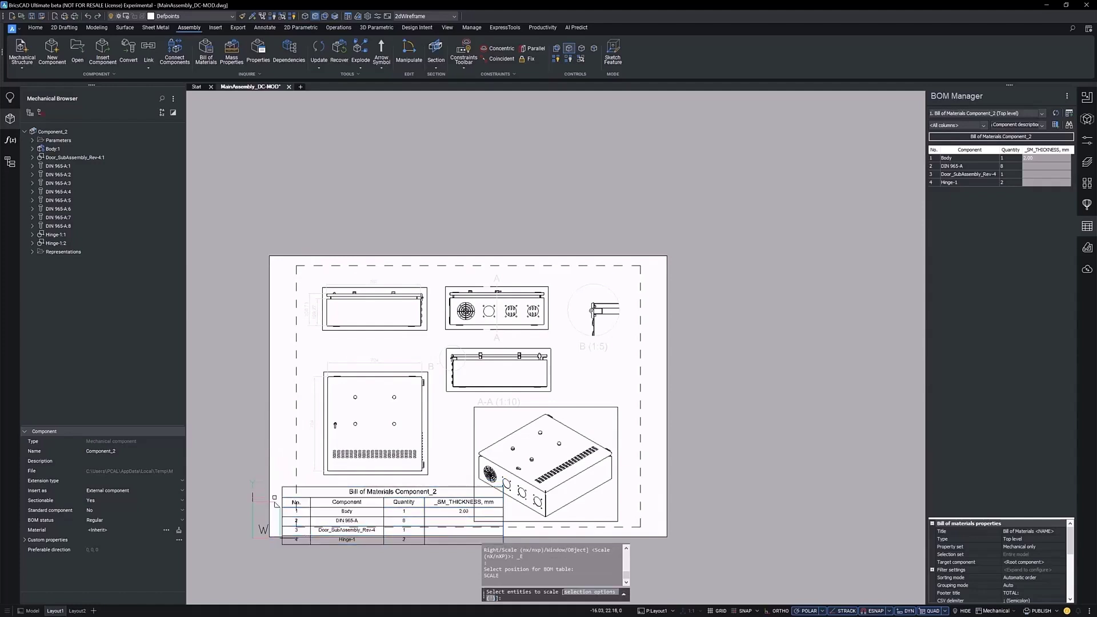
scroll(276, 503, "up", 4)
left_click(276, 504)
key("Return")
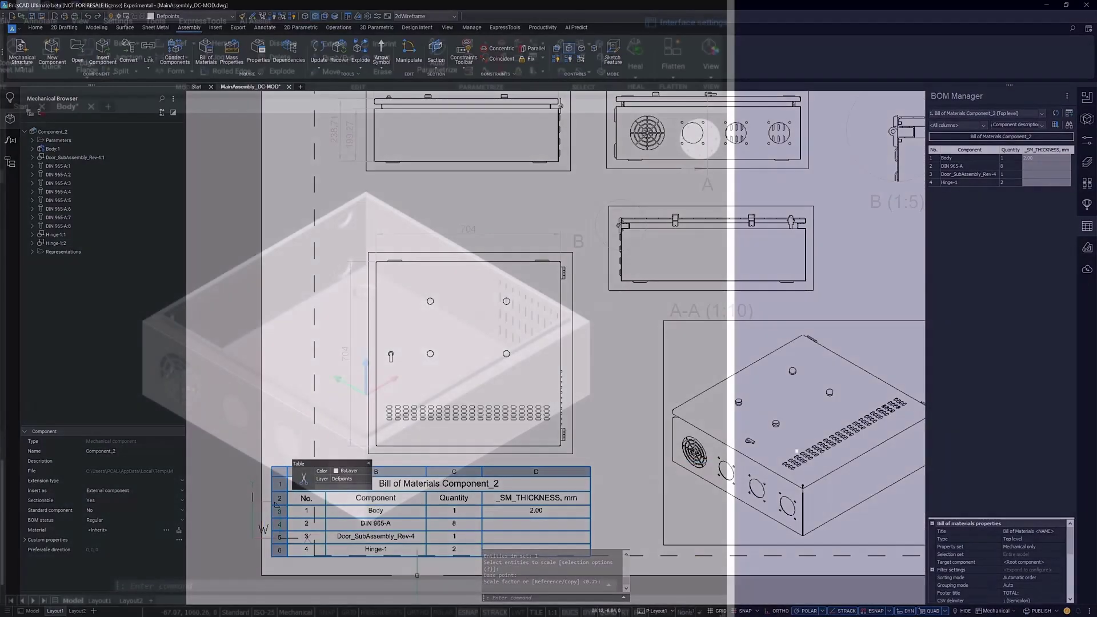